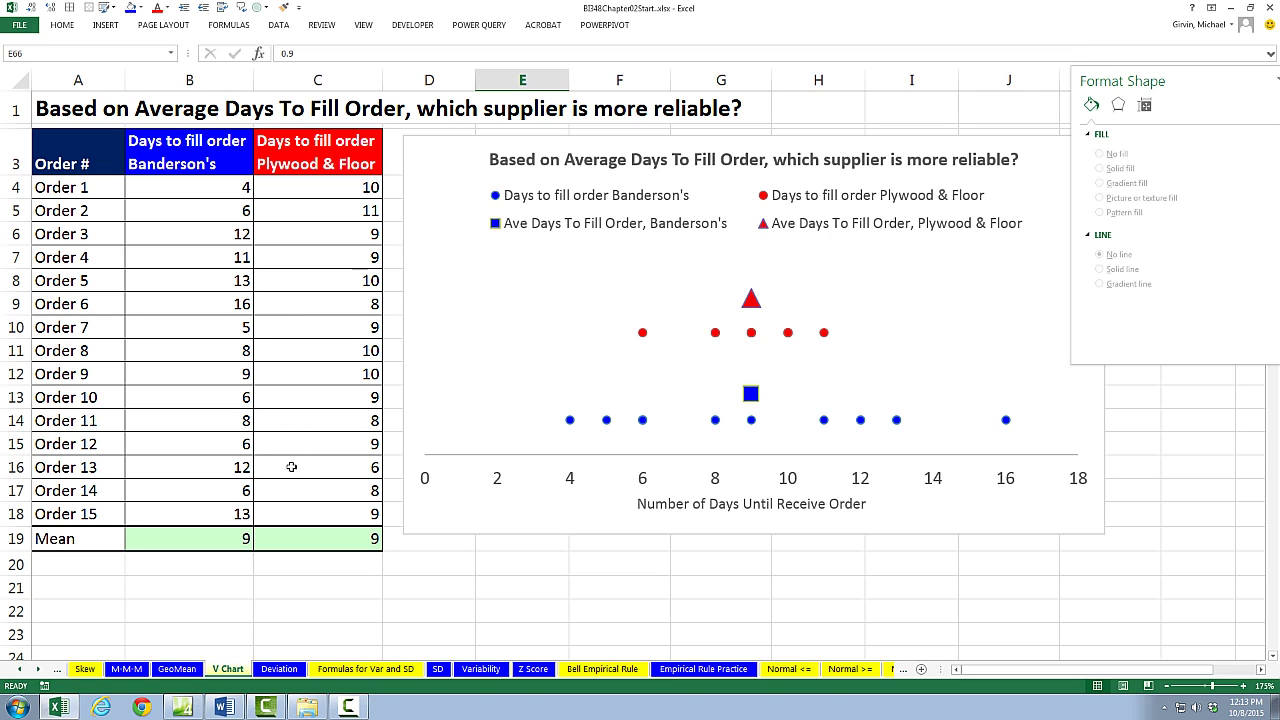
Inspect Banderson's mean formula in B19 and both suppliers' days-to-fill data in B4:B18 and C4:C18
click(209, 545)
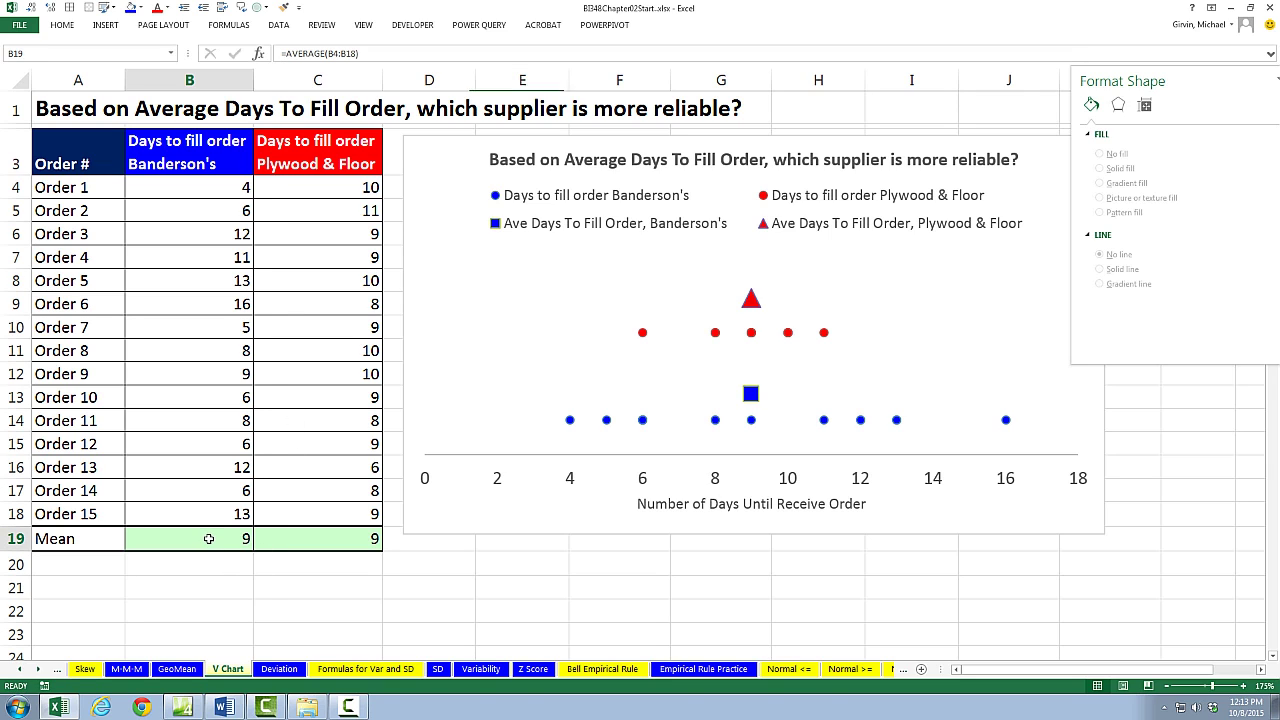
key(F2)
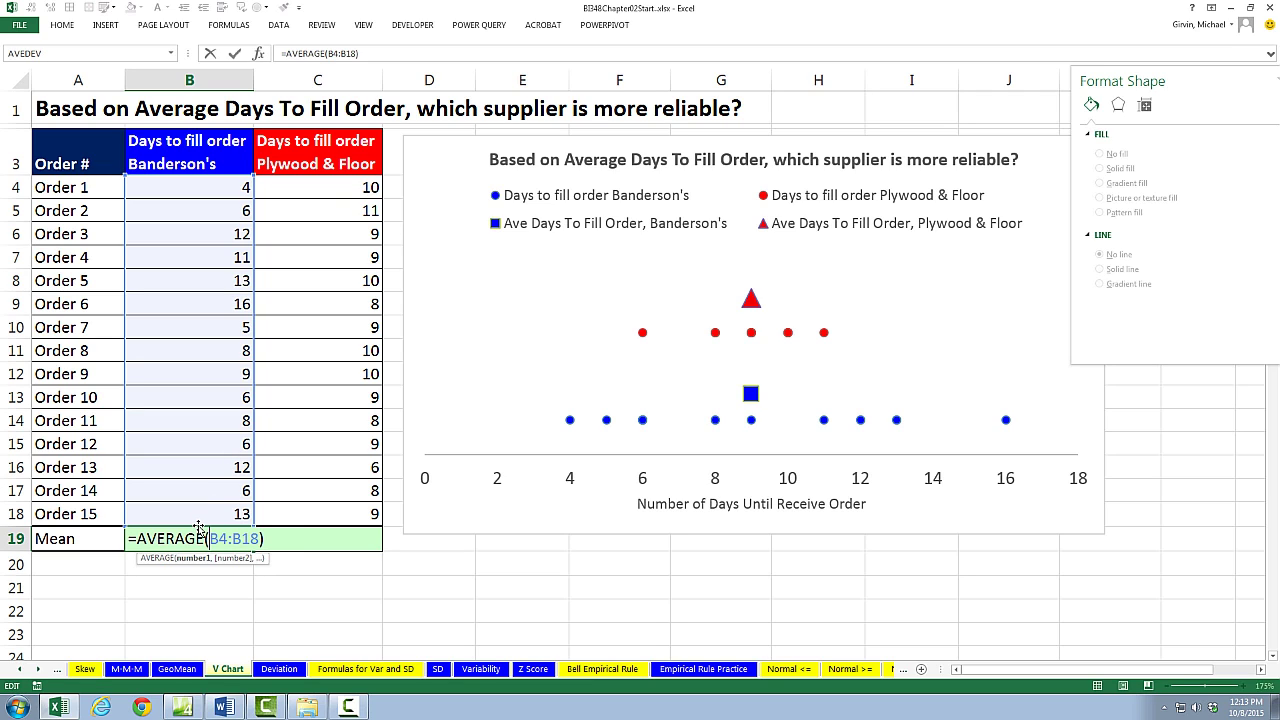
key(Escape)
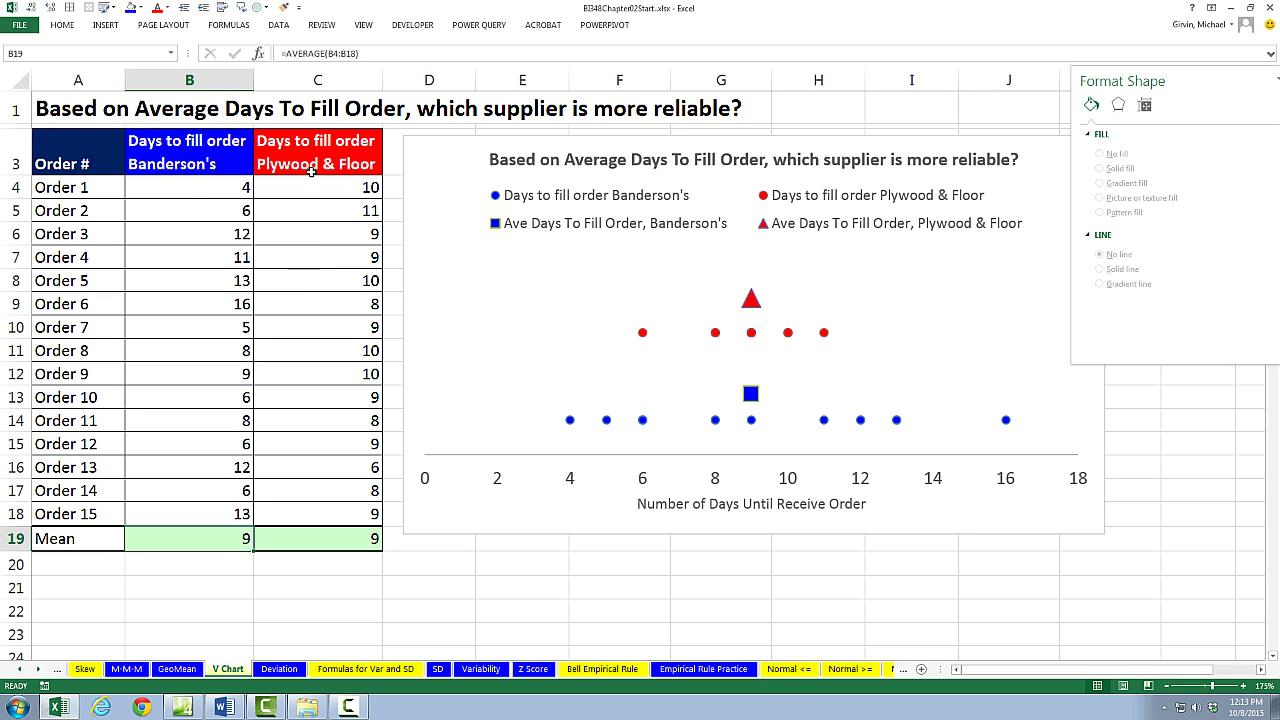
drag(172, 183, 172, 513)
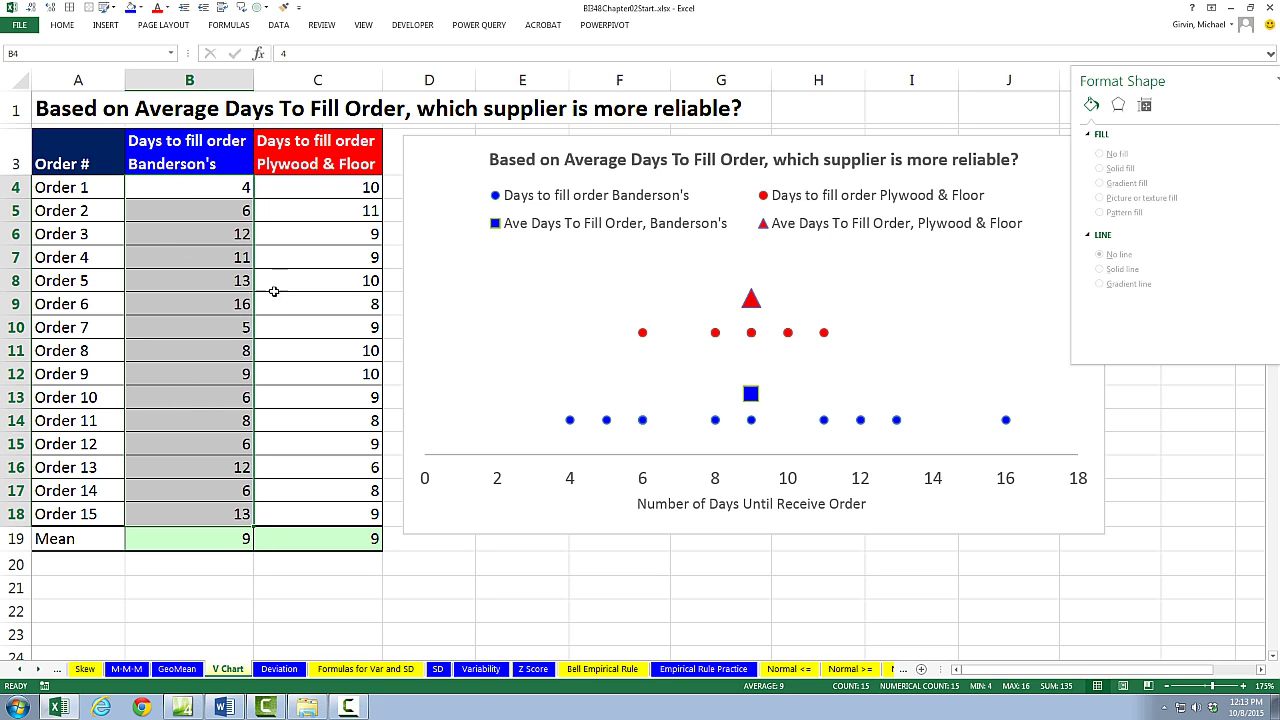
drag(314, 186, 334, 513)
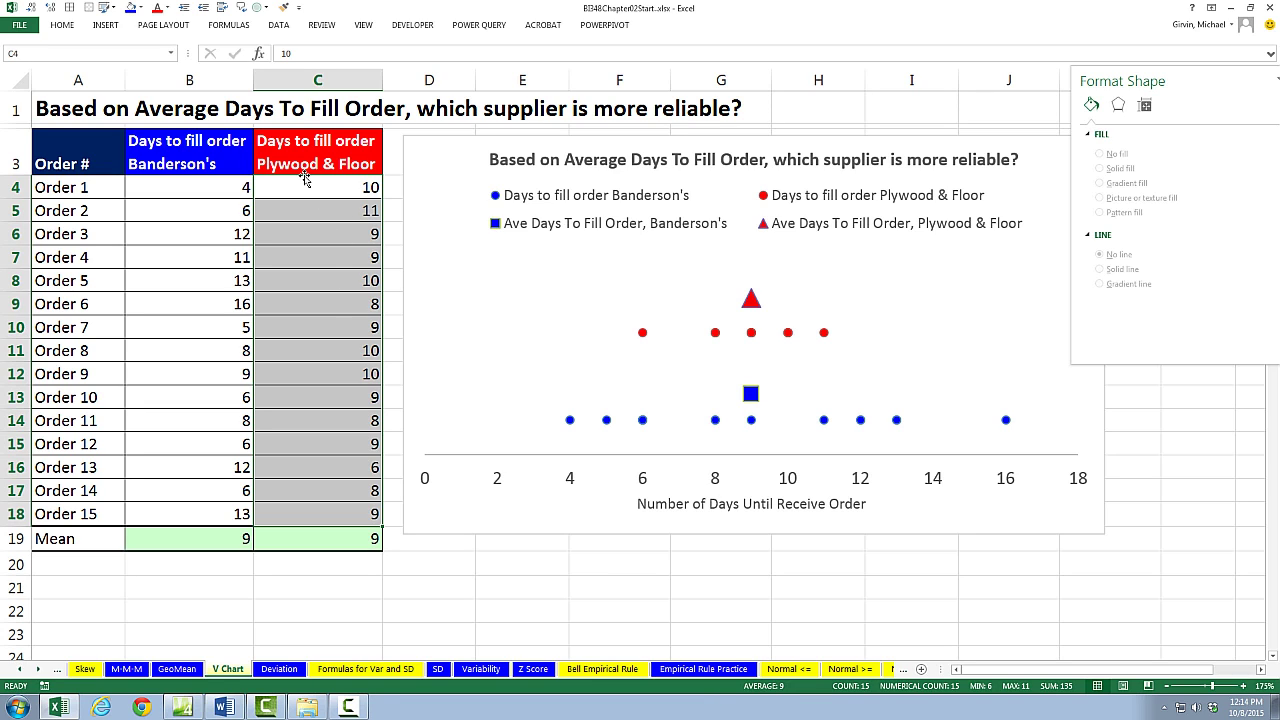
Check which cell ranges the mean formulas in B19 and C19 average for the two suppliers
double_click(225, 539)
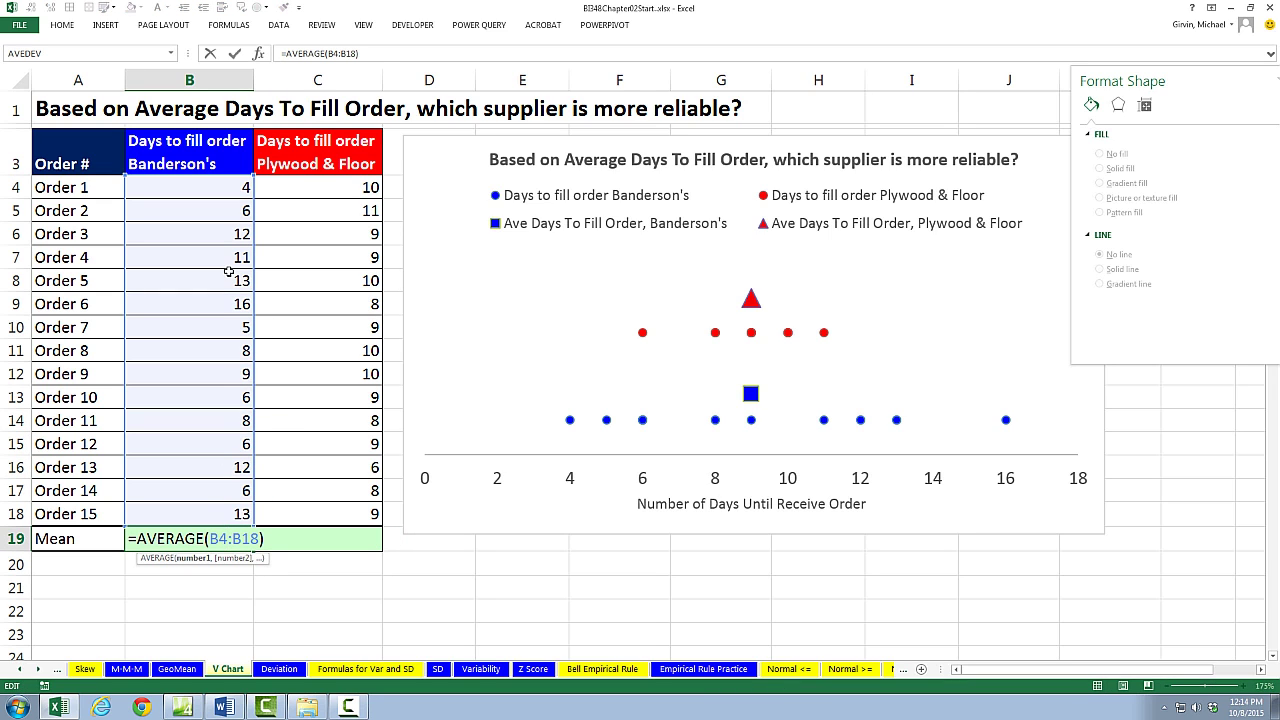
click(310, 538)
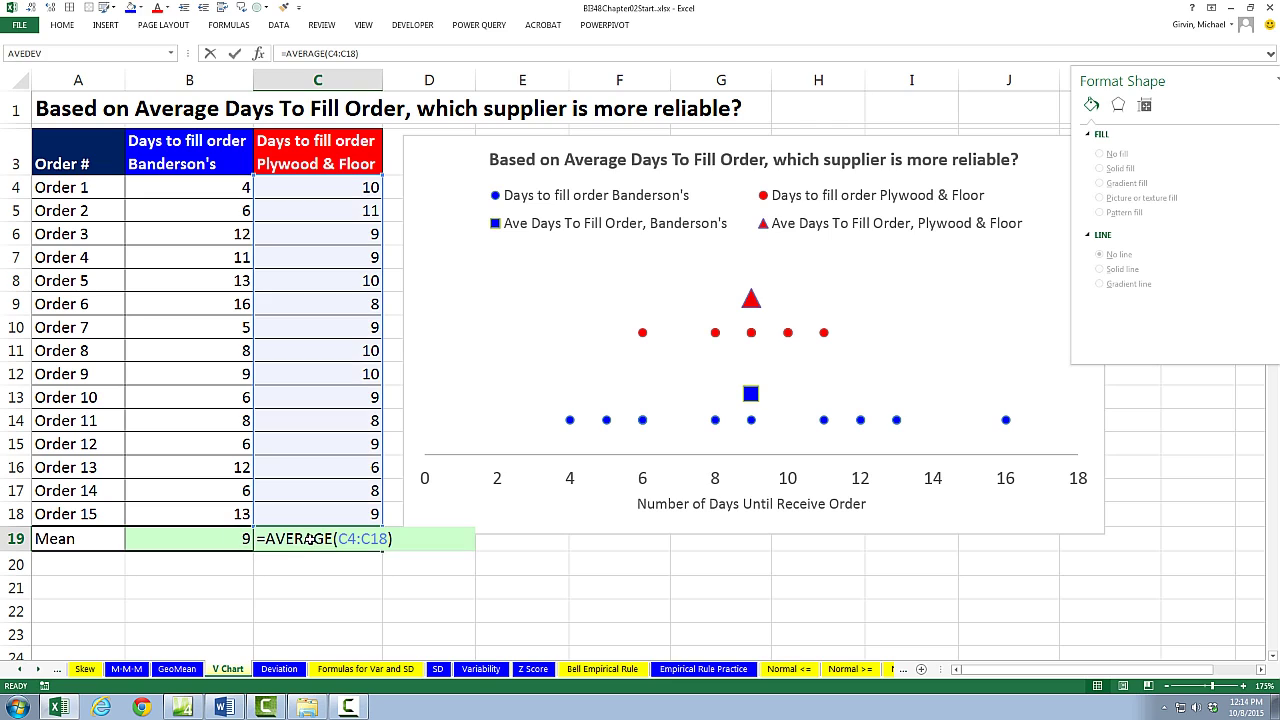
double_click(313, 538)
key(ctrl+Return)
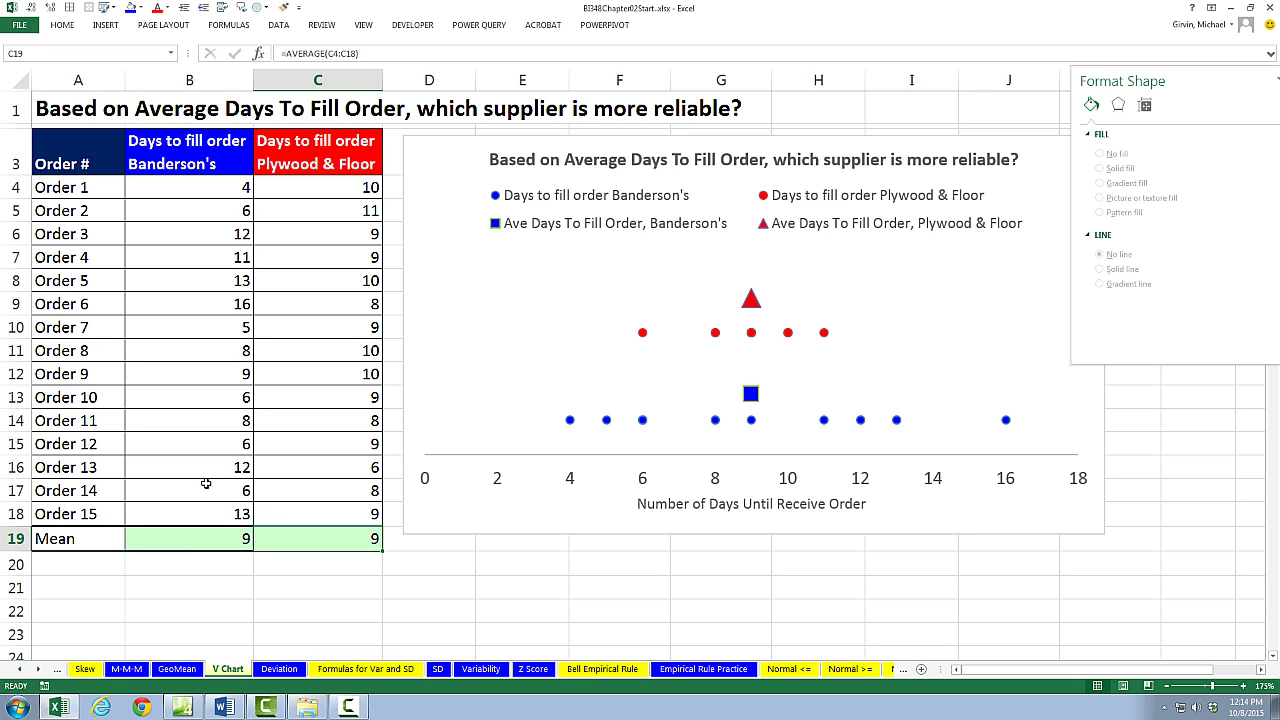
double_click(204, 540)
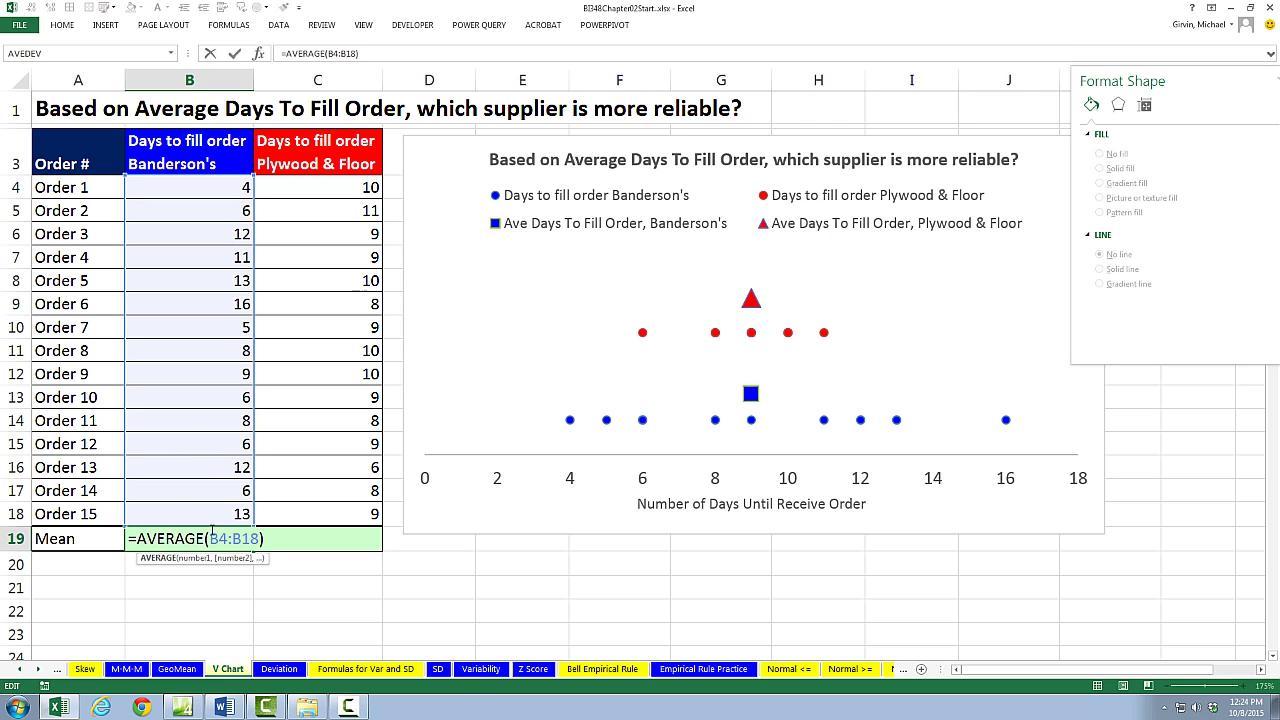
key(ctrl+Return)
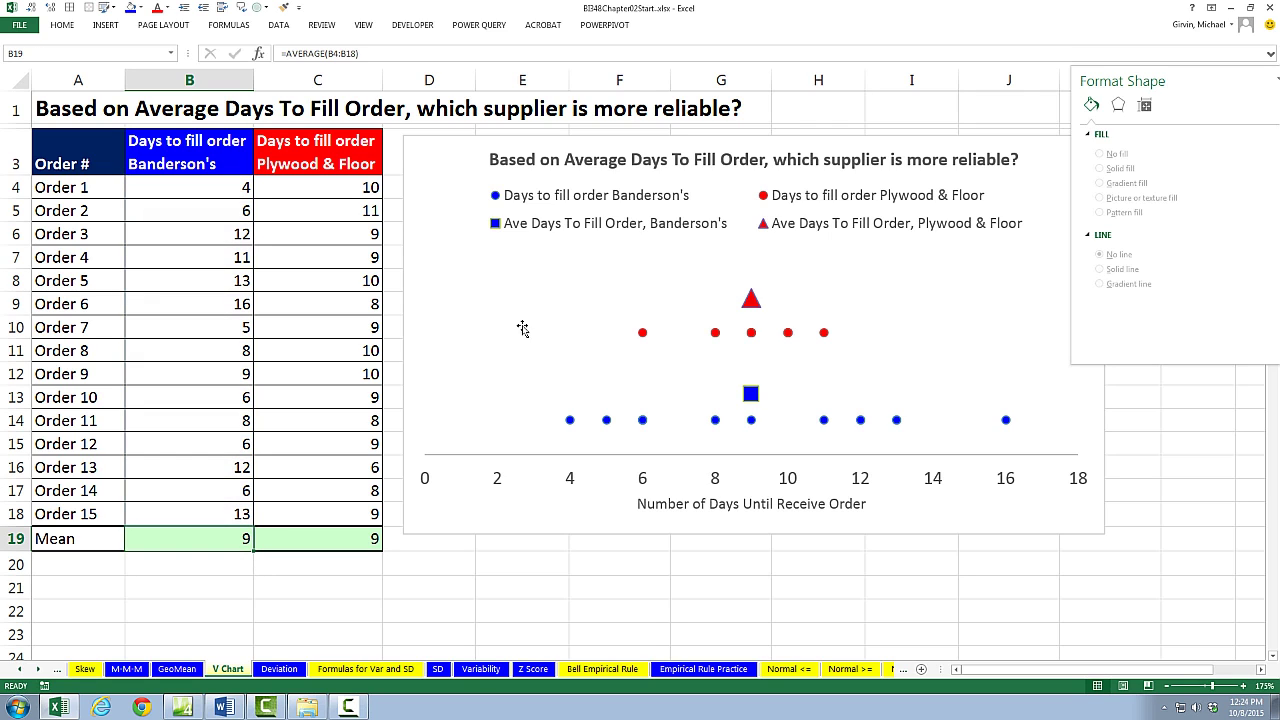
Compare the chart's average markers for Banderson's and Plywood & Floor with the spread of their data points
click(750, 304)
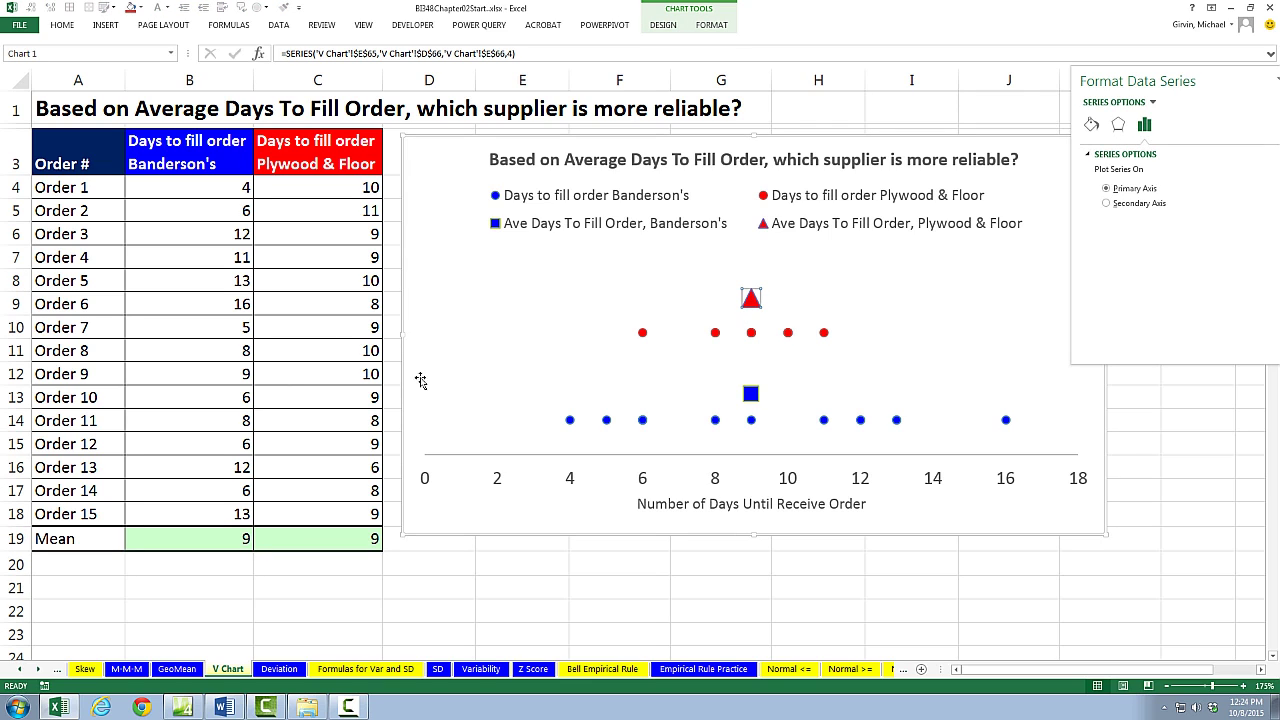
click(752, 395)
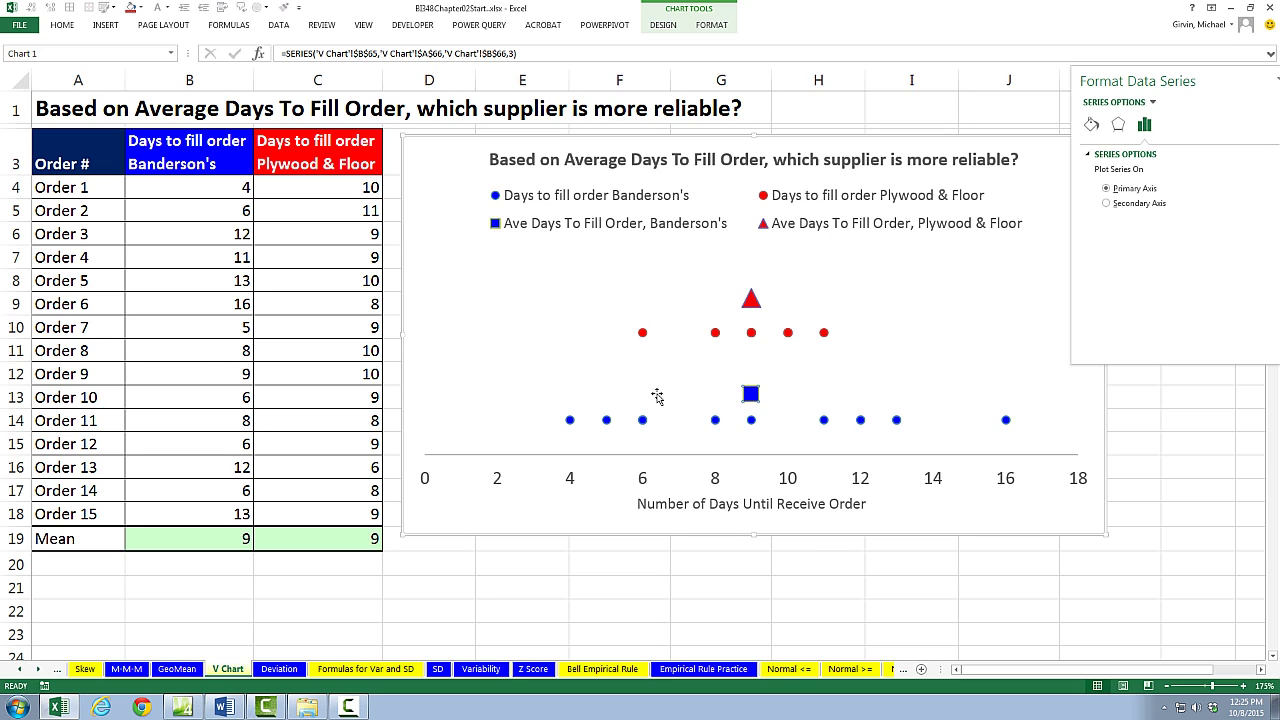
click(756, 302)
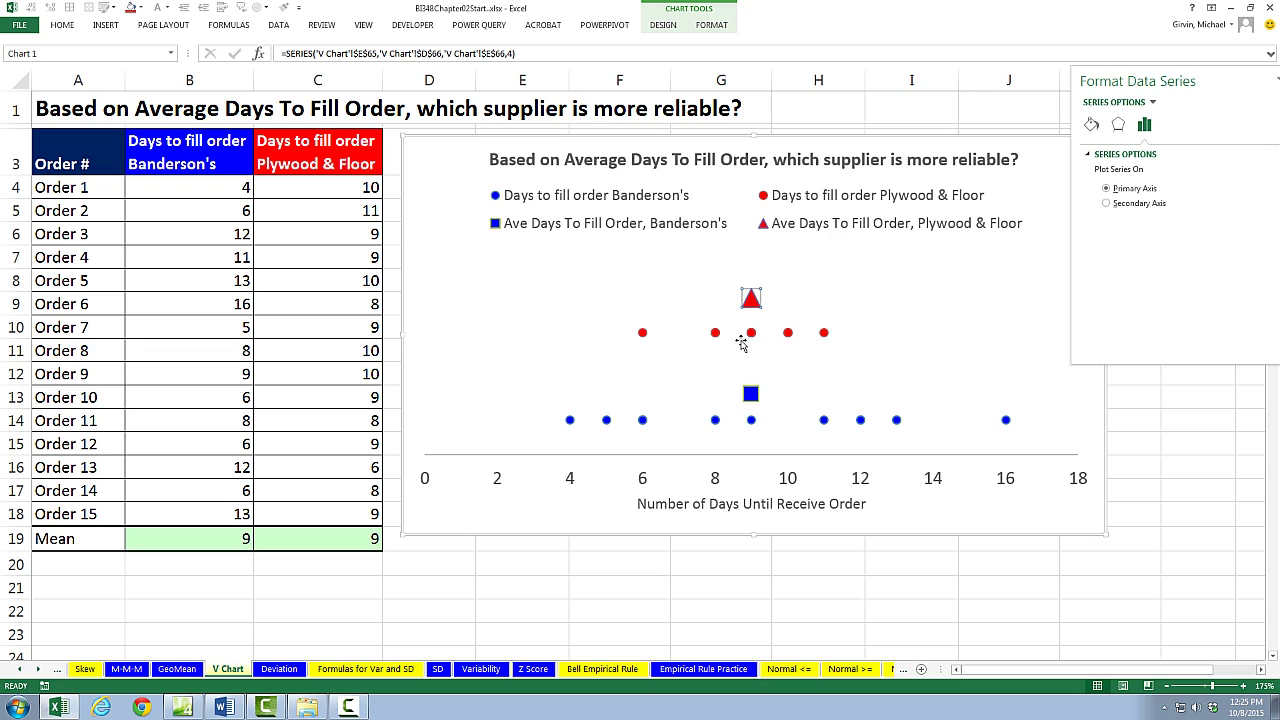
click(755, 402)
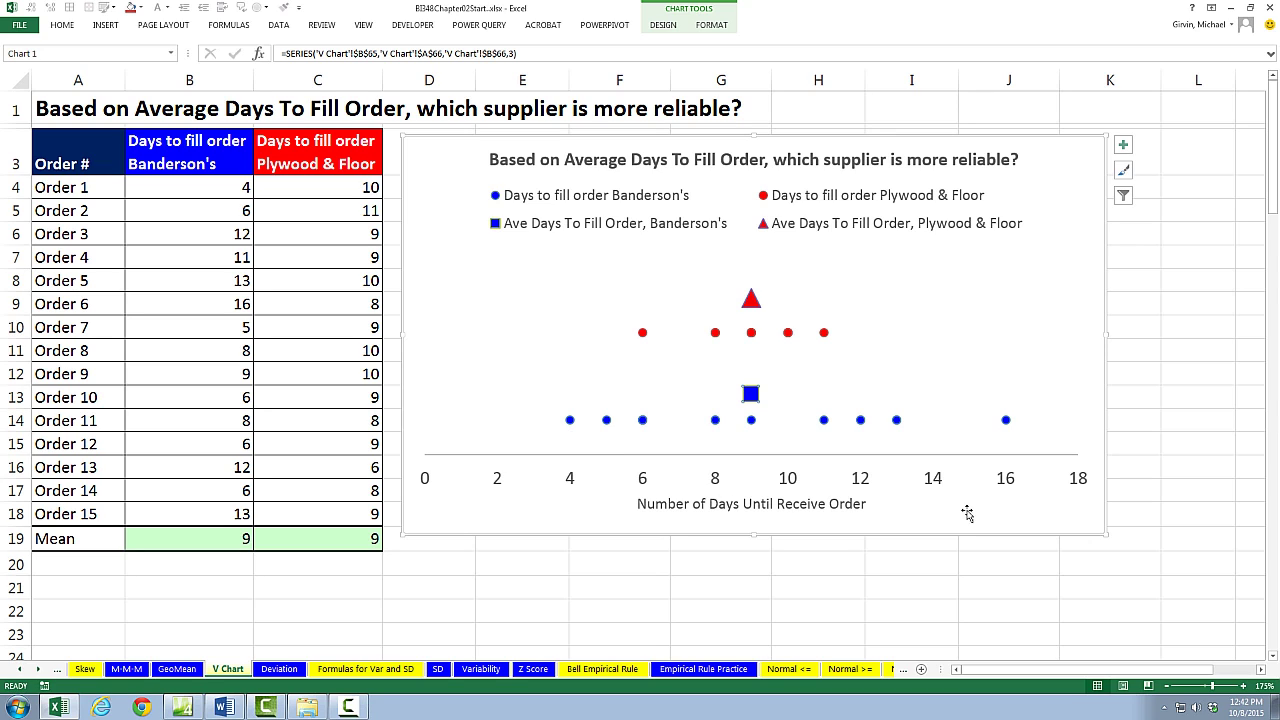
mouse_move(1008, 430)
mouse_move(751, 396)
Open the SD sheet and highlight the days-to-fill columns for Banderson's and Plywood & Floor
click(438, 669)
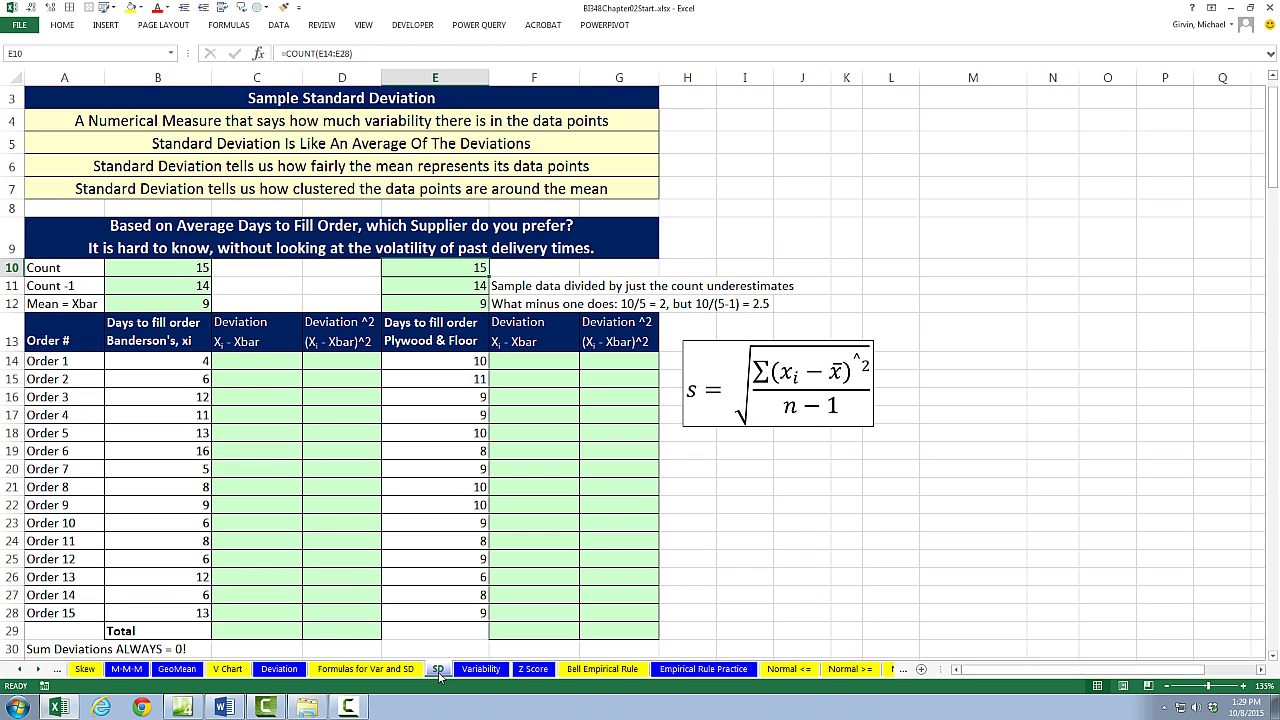
drag(160, 335, 147, 612)
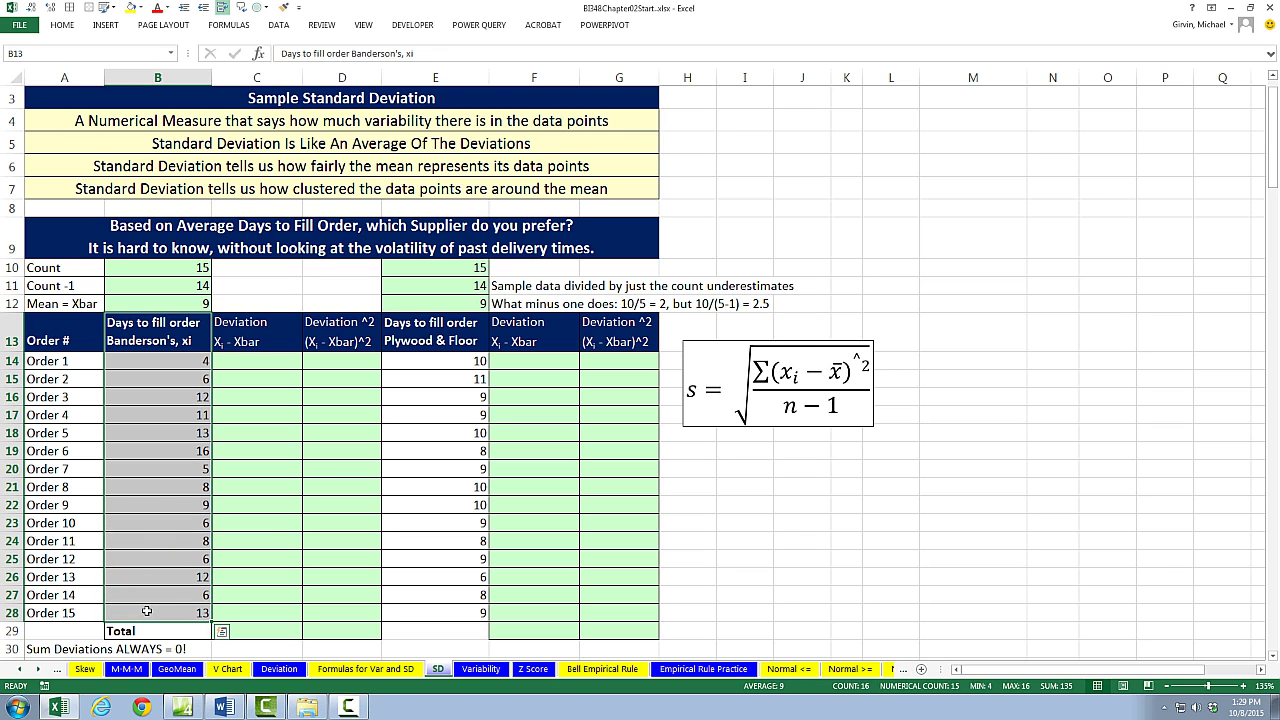
drag(458, 338, 450, 560)
drag(450, 560, 451, 622)
Calculate Banderson's deviations with =B14-$B$12 in C14 and copy the formula down through C28
click(255, 362)
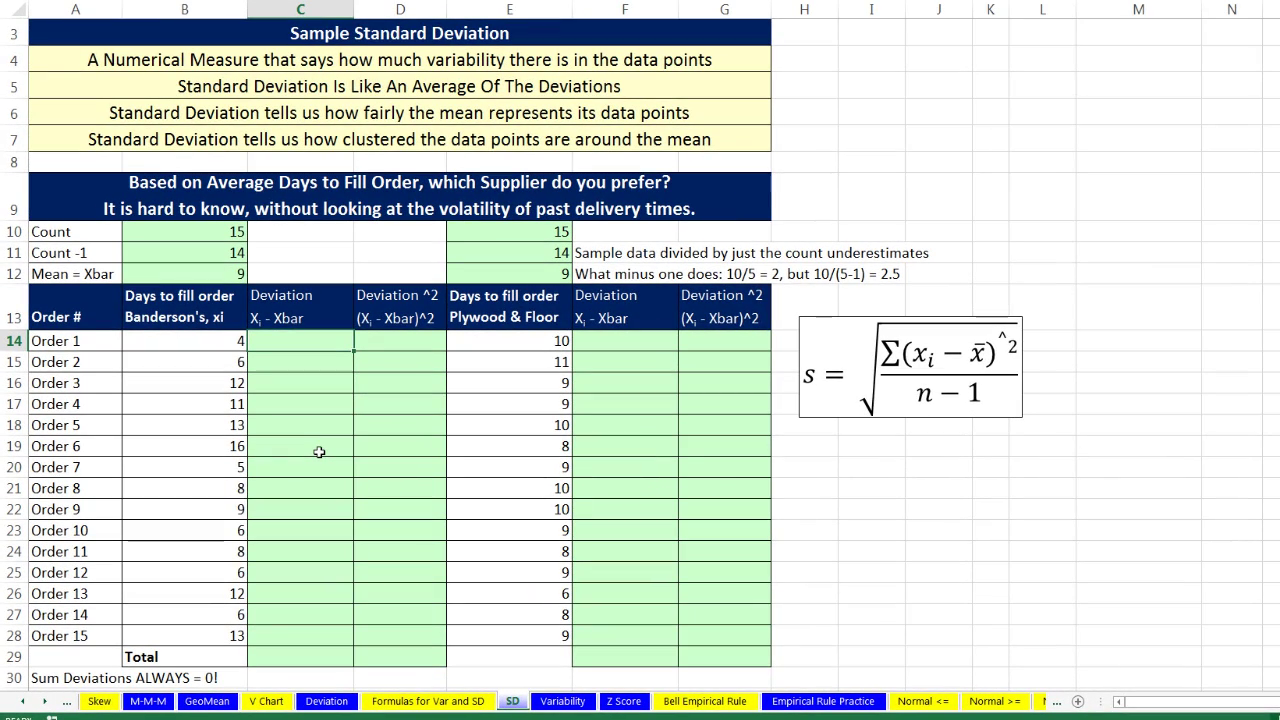
text(=)
key(Left)
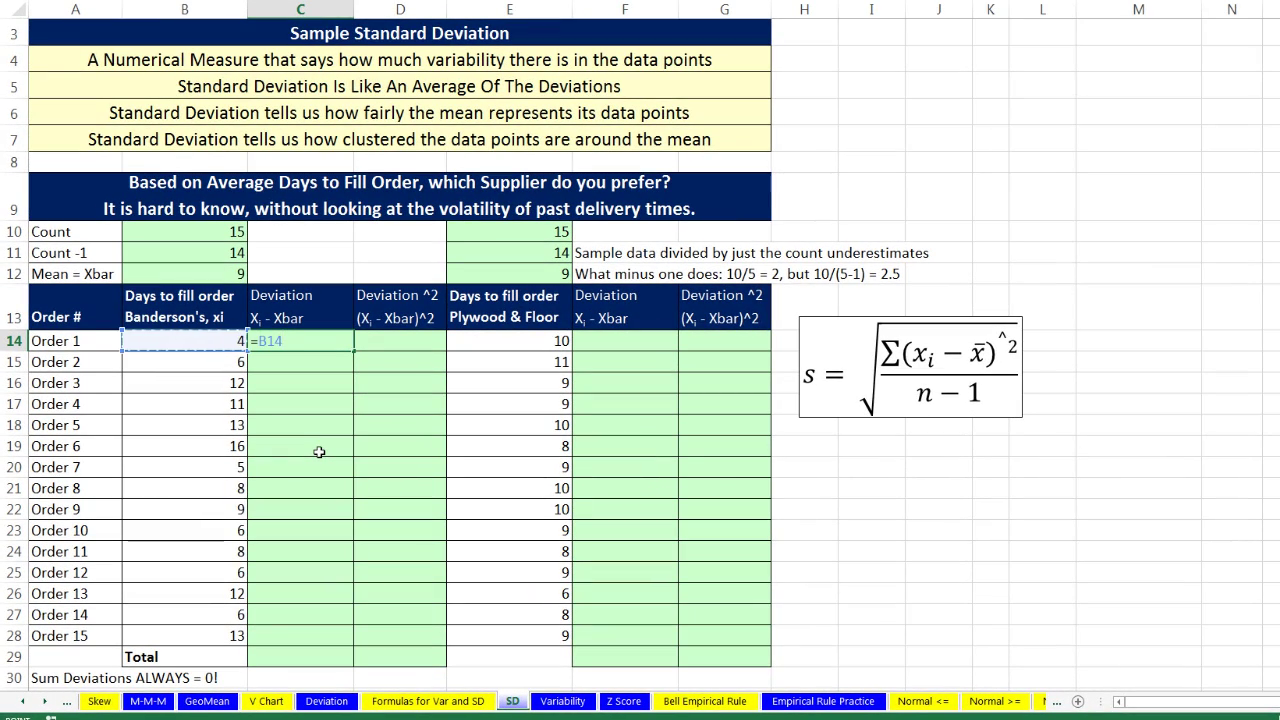
text(-)
click(210, 274)
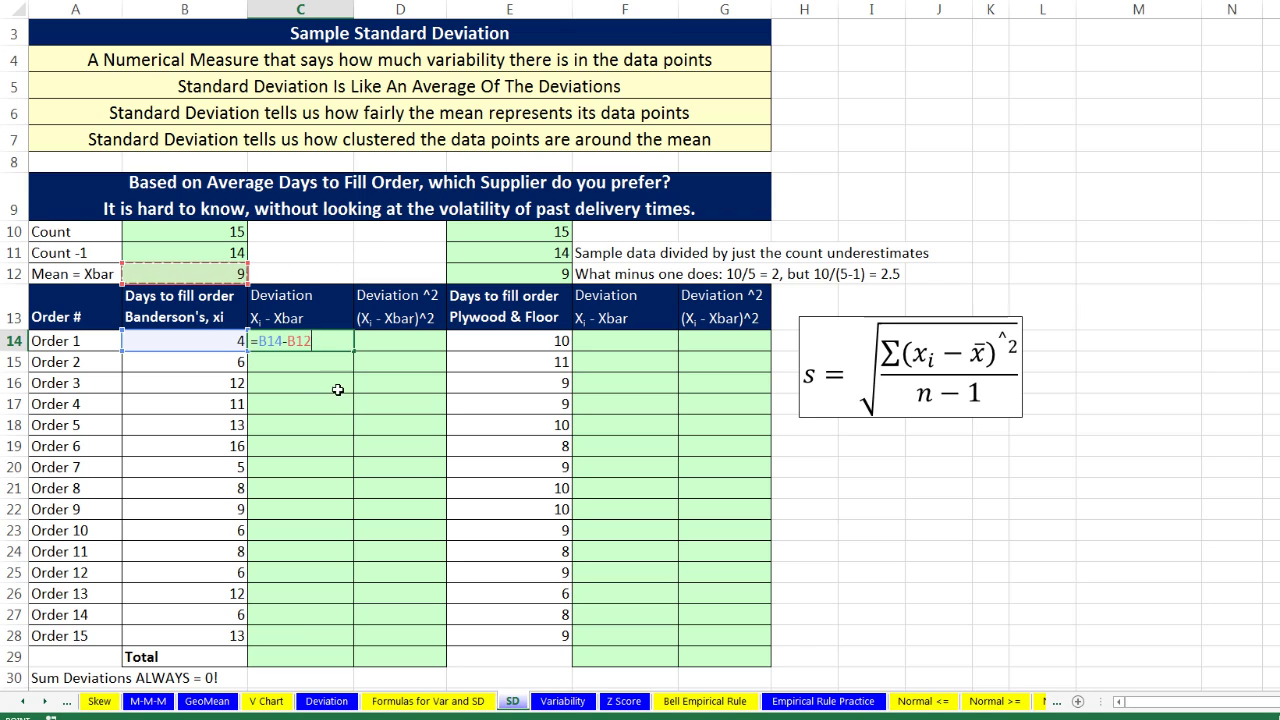
key(F4)
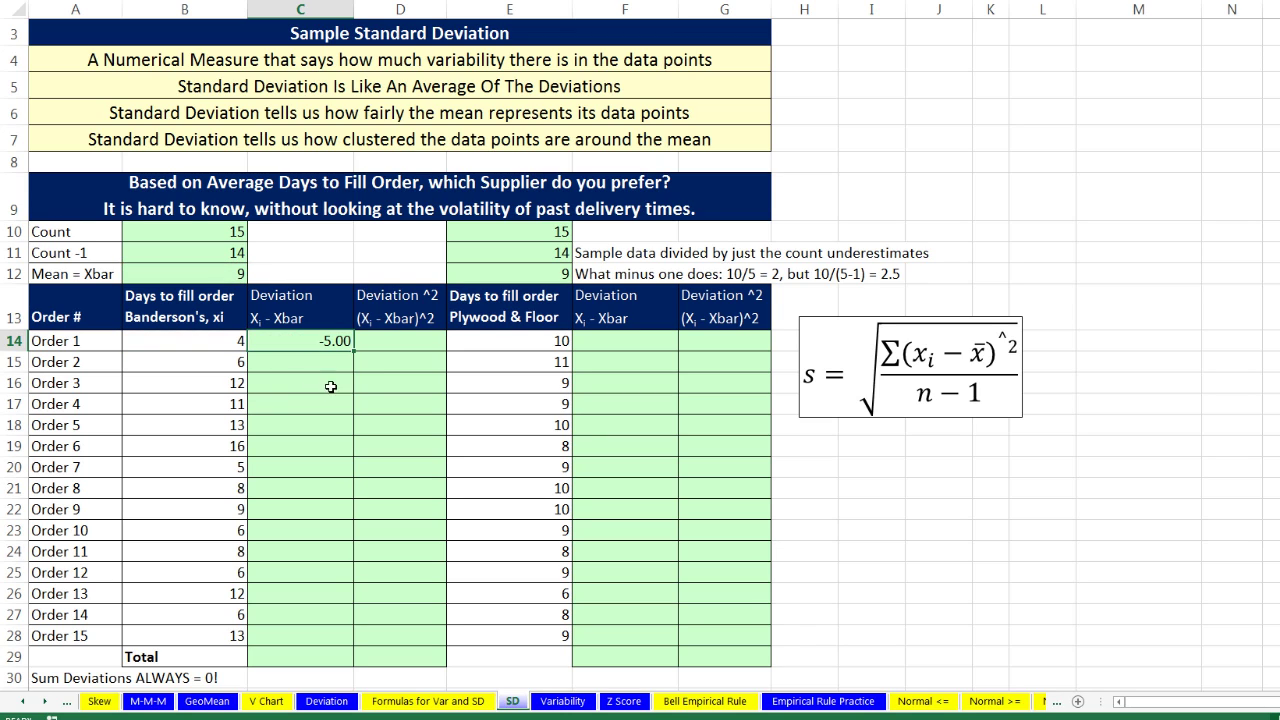
drag(352, 349, 345, 648)
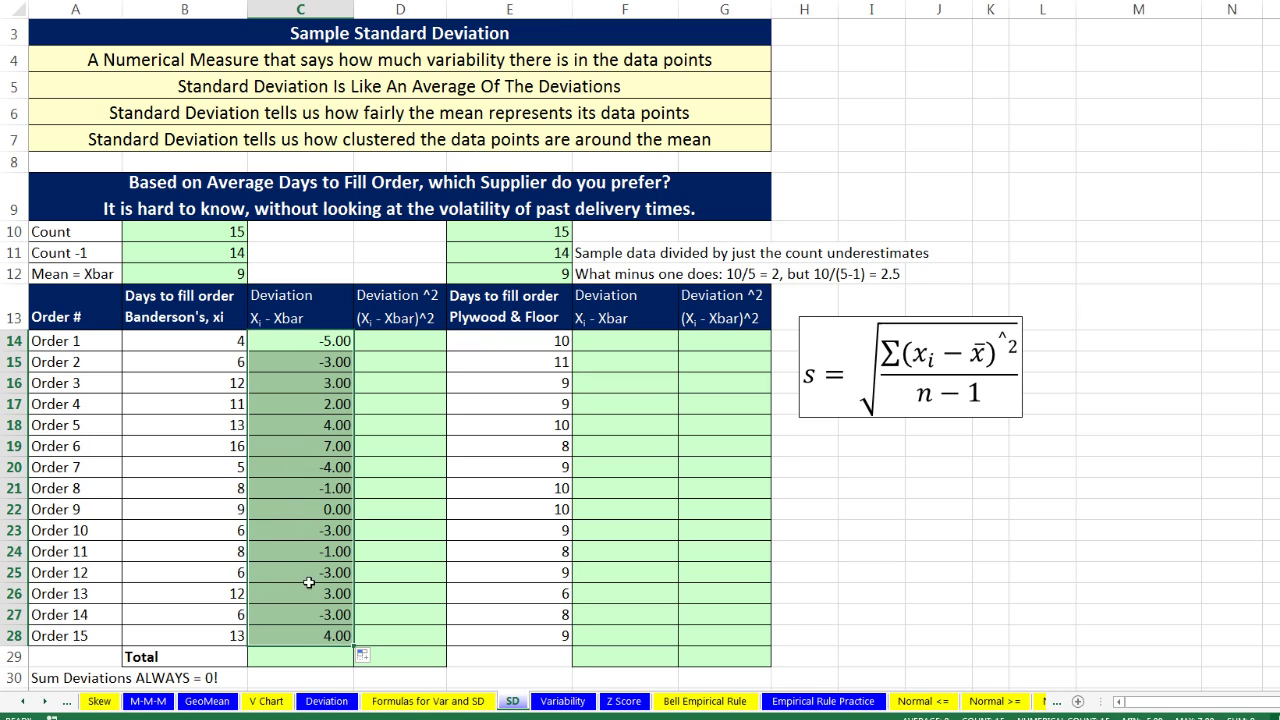
click(298, 660)
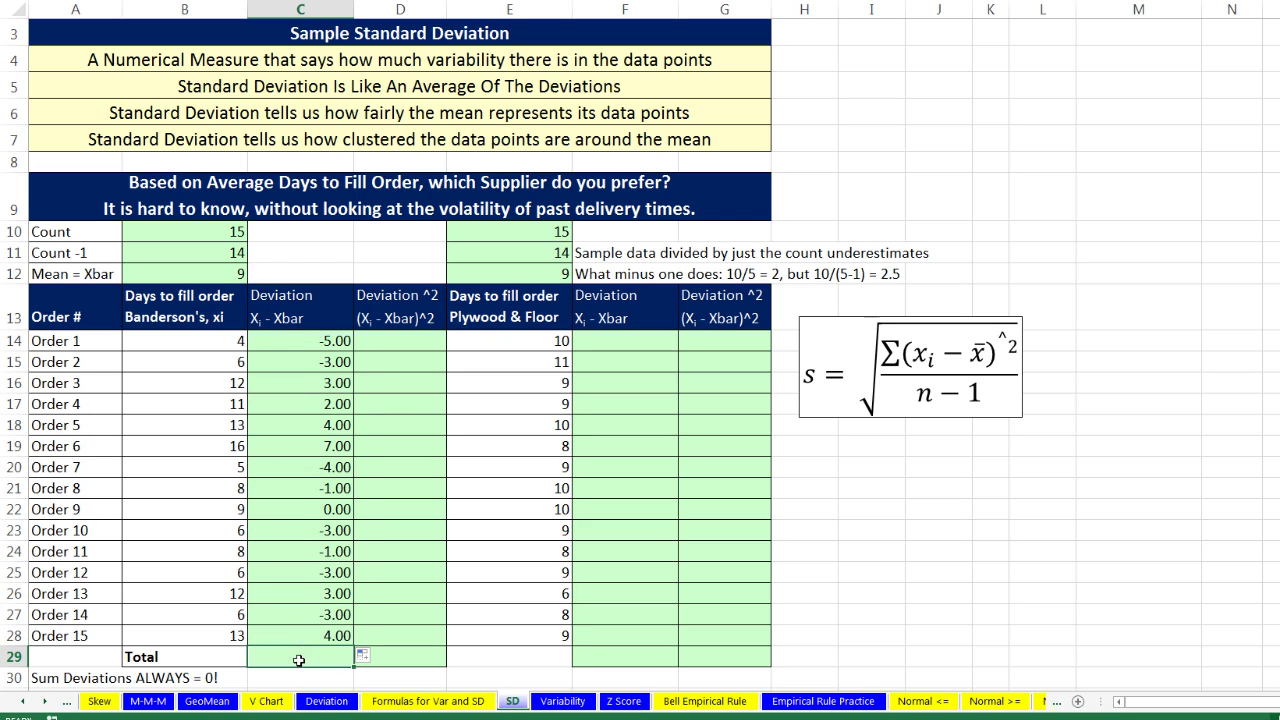
key(alt+equal)
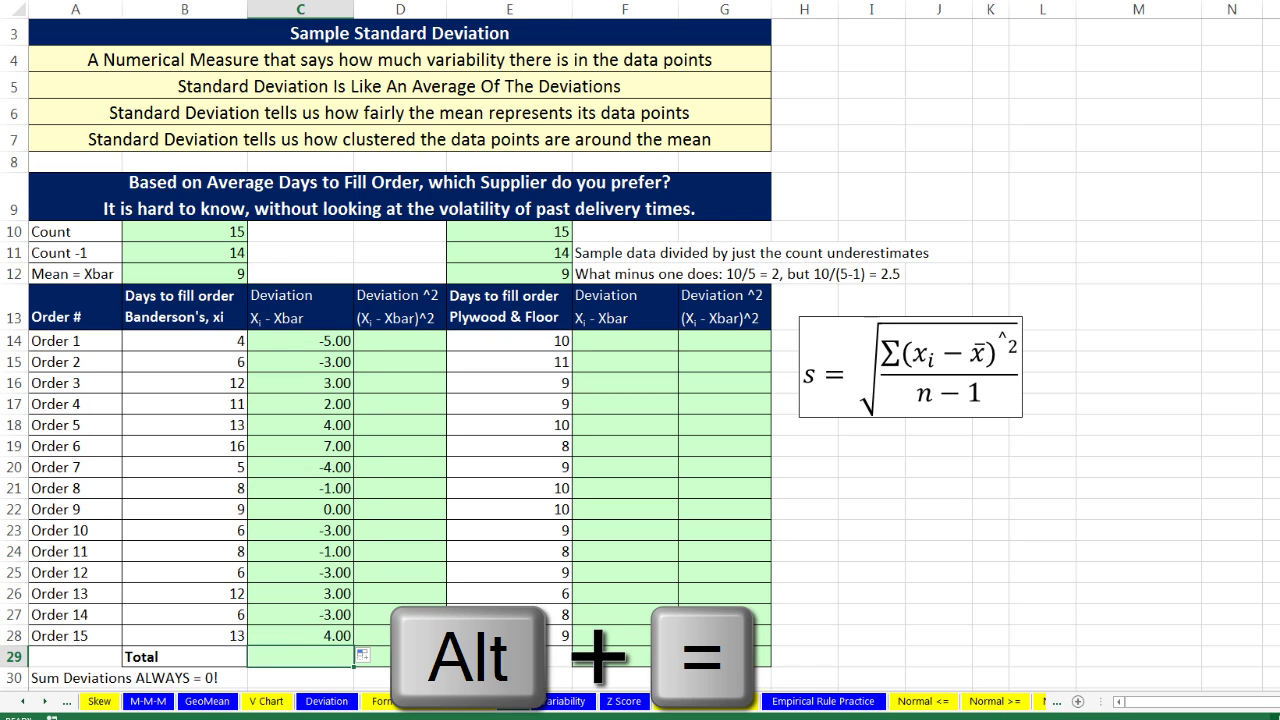
key(Return)
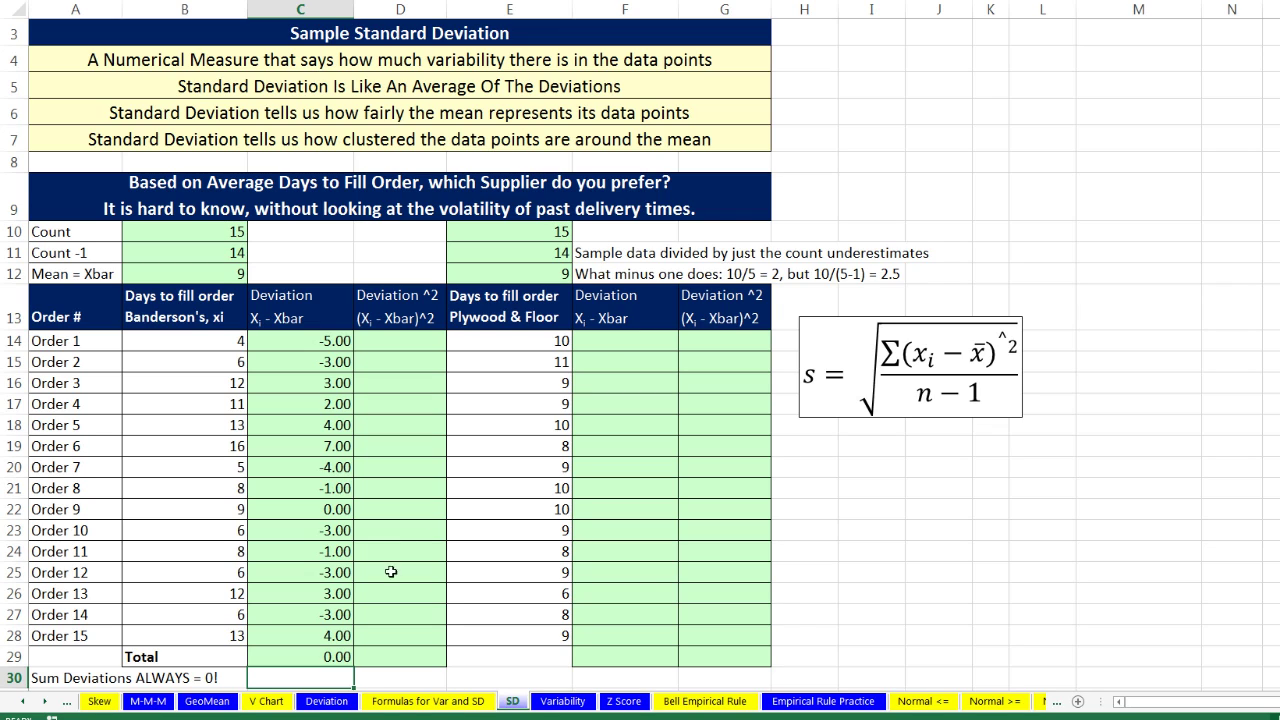
Calculate the Plywood & Floor deviations with =E14-$E$12 in F14 and copy the formula down through F28
click(612, 342)
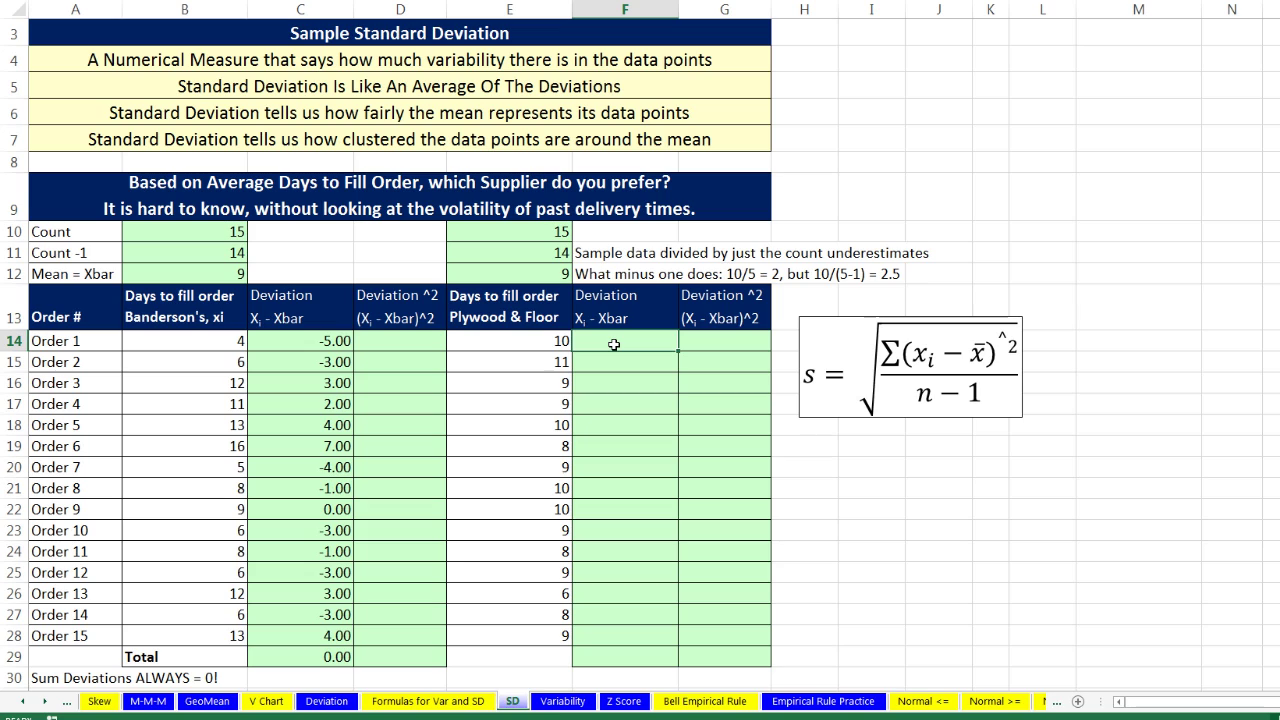
text(=)
key(Left)
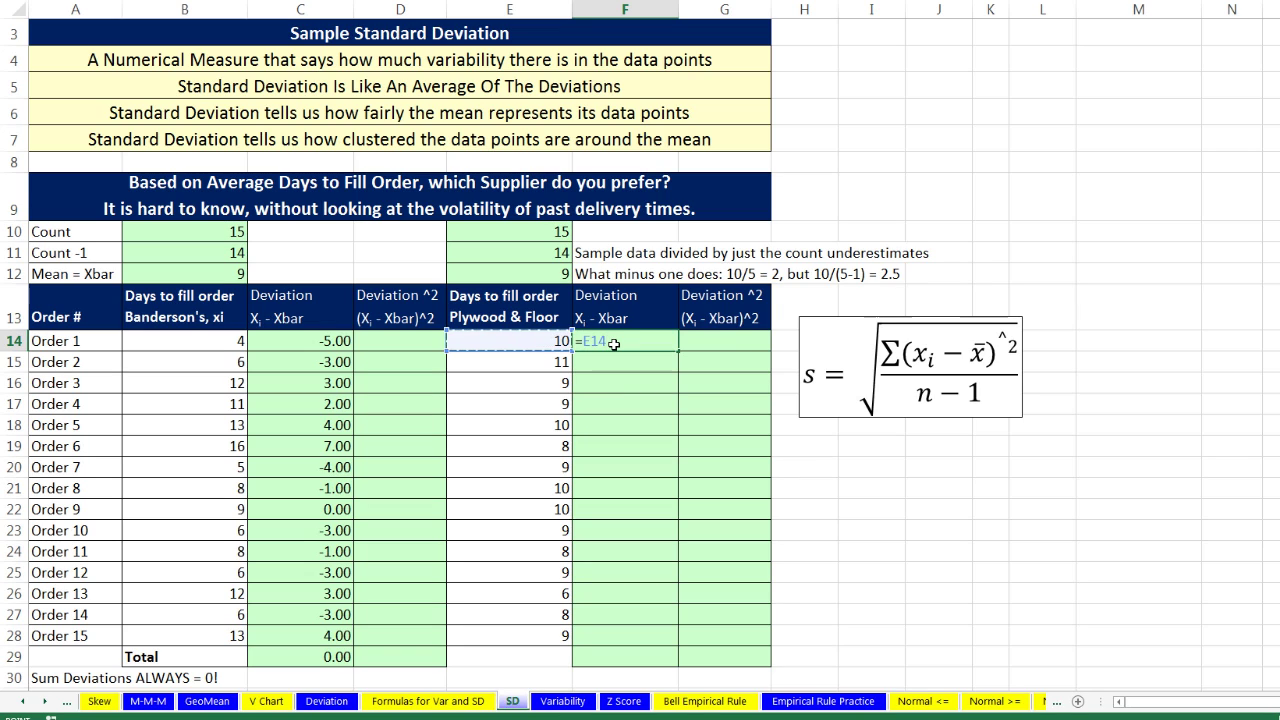
text(-)
click(545, 273)
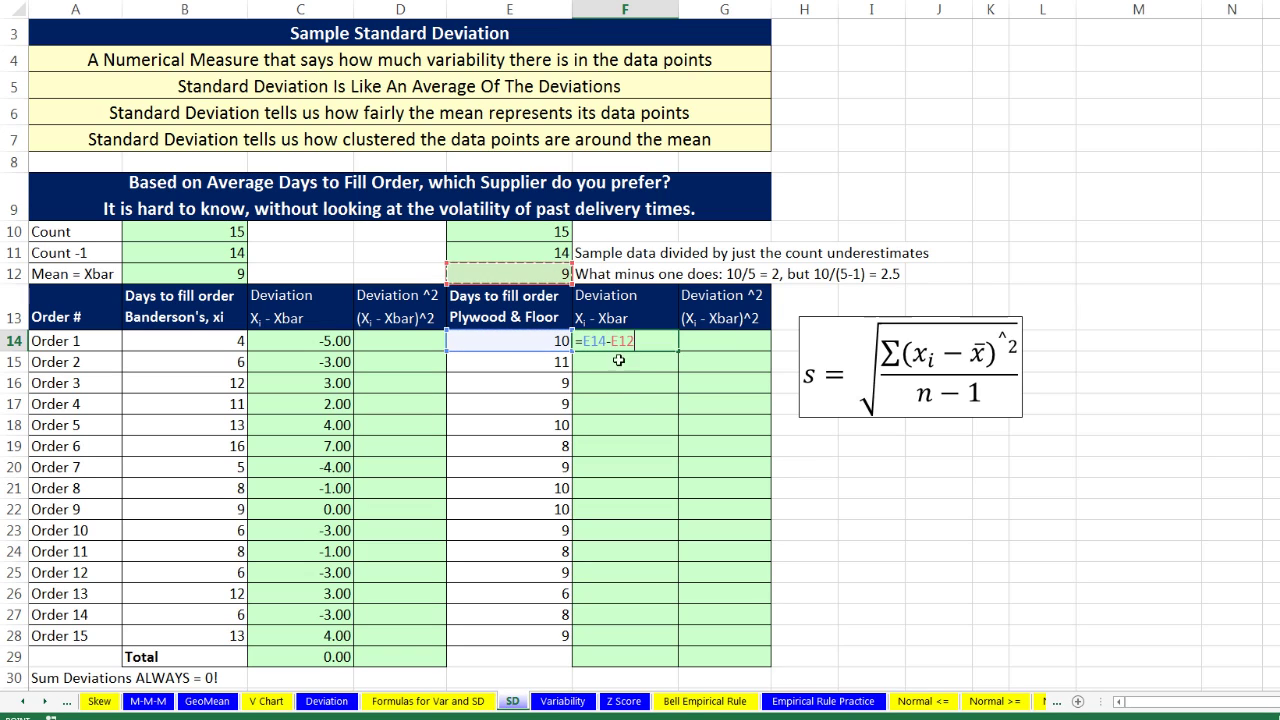
key(F4)
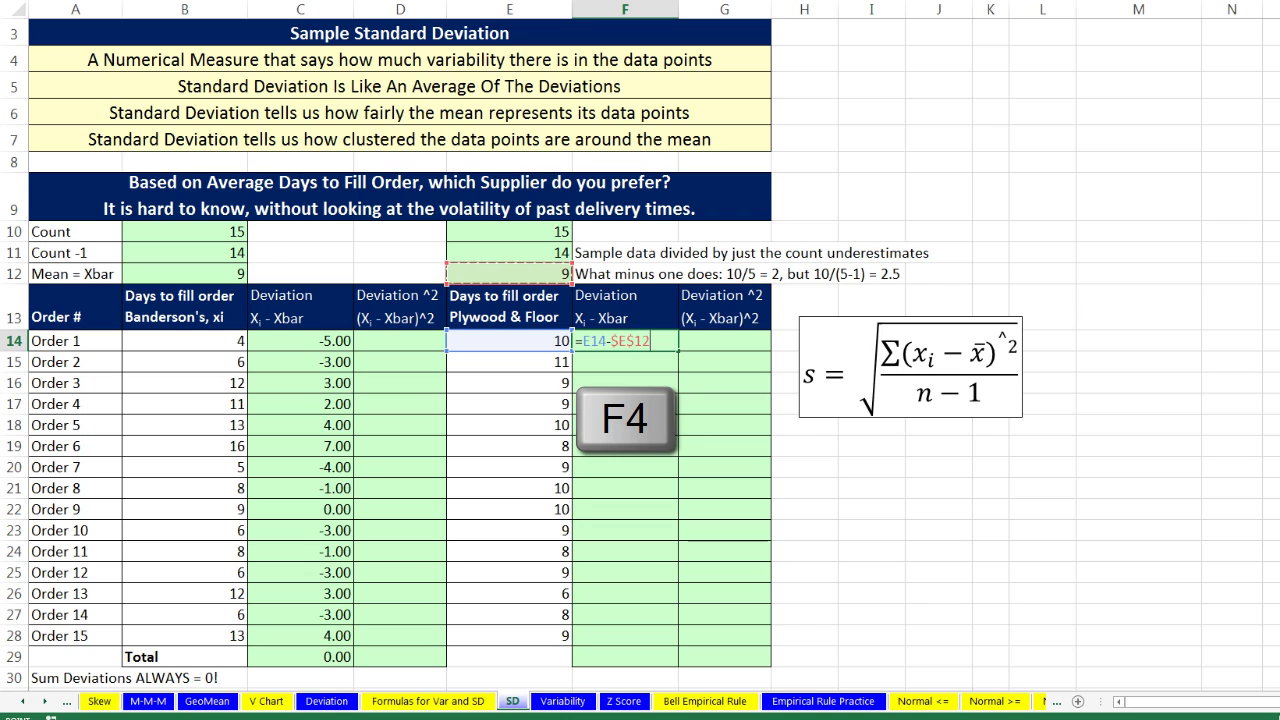
key(ctrl+Return)
drag(679, 352, 680, 640)
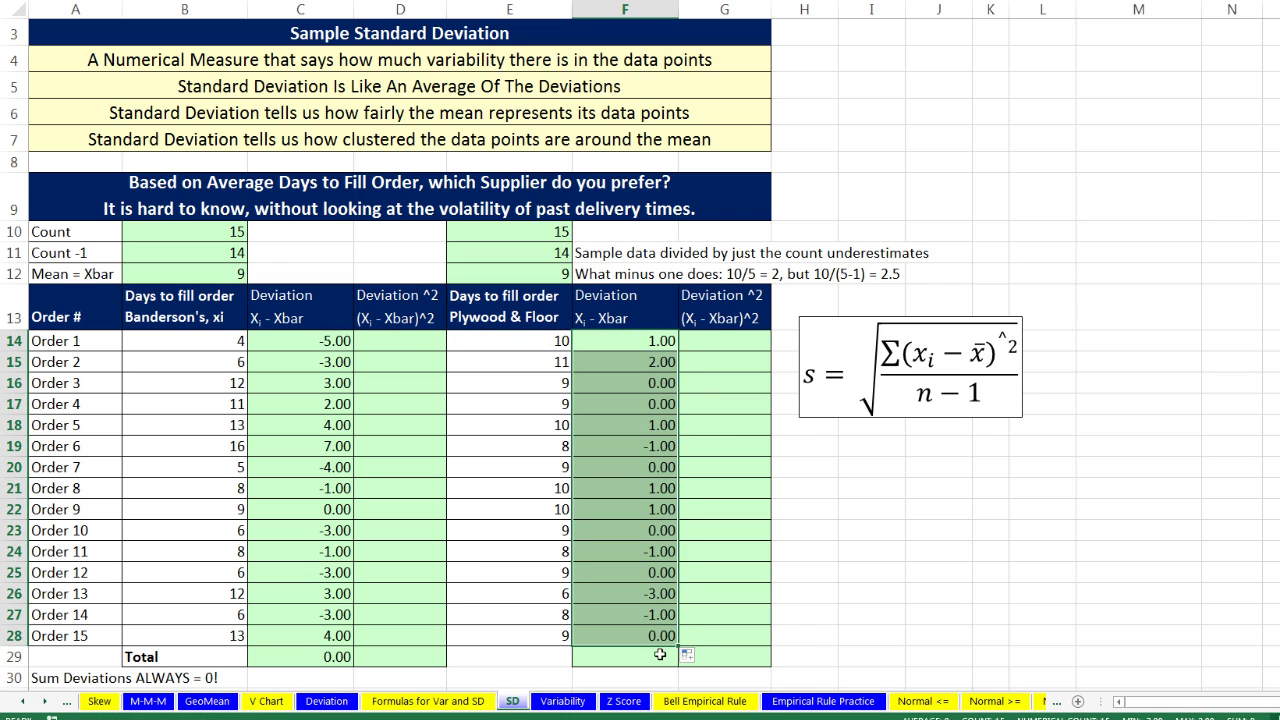
Total the Plywood & Floor deviations in F29 with AutoSum and highlight the deviations in F14:F28
click(652, 657)
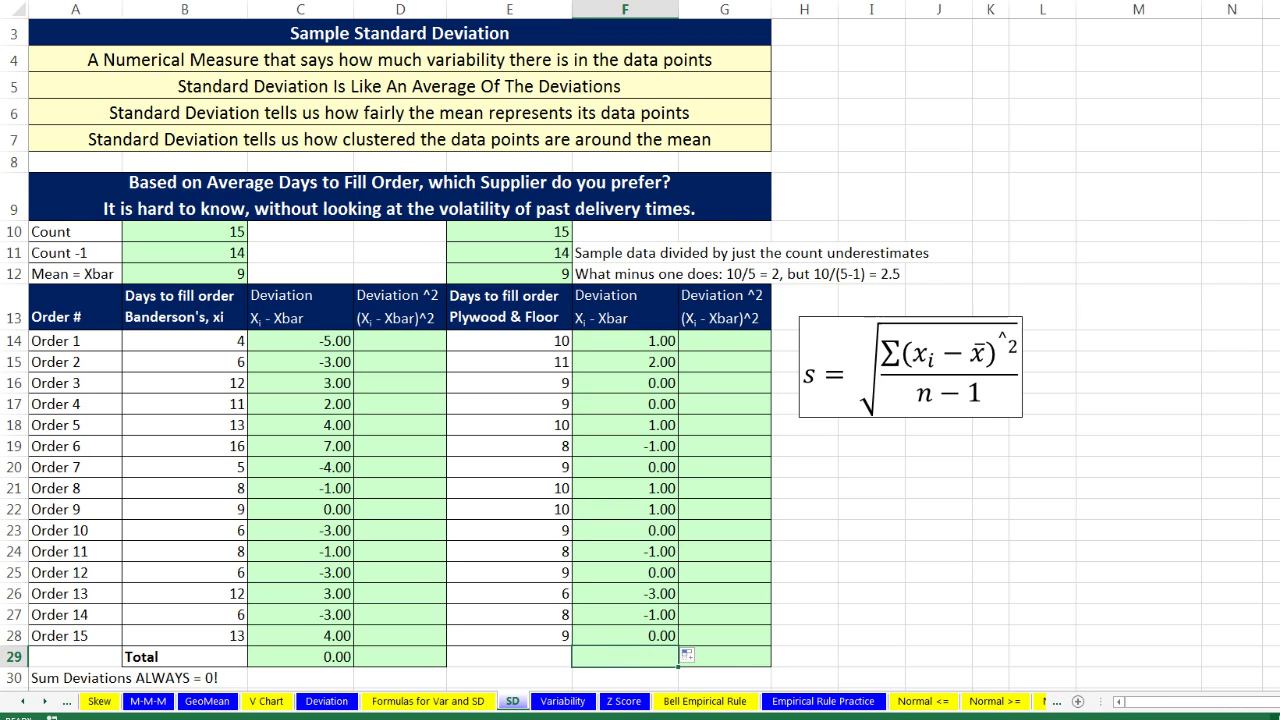
key(alt+equal)
key(Return)
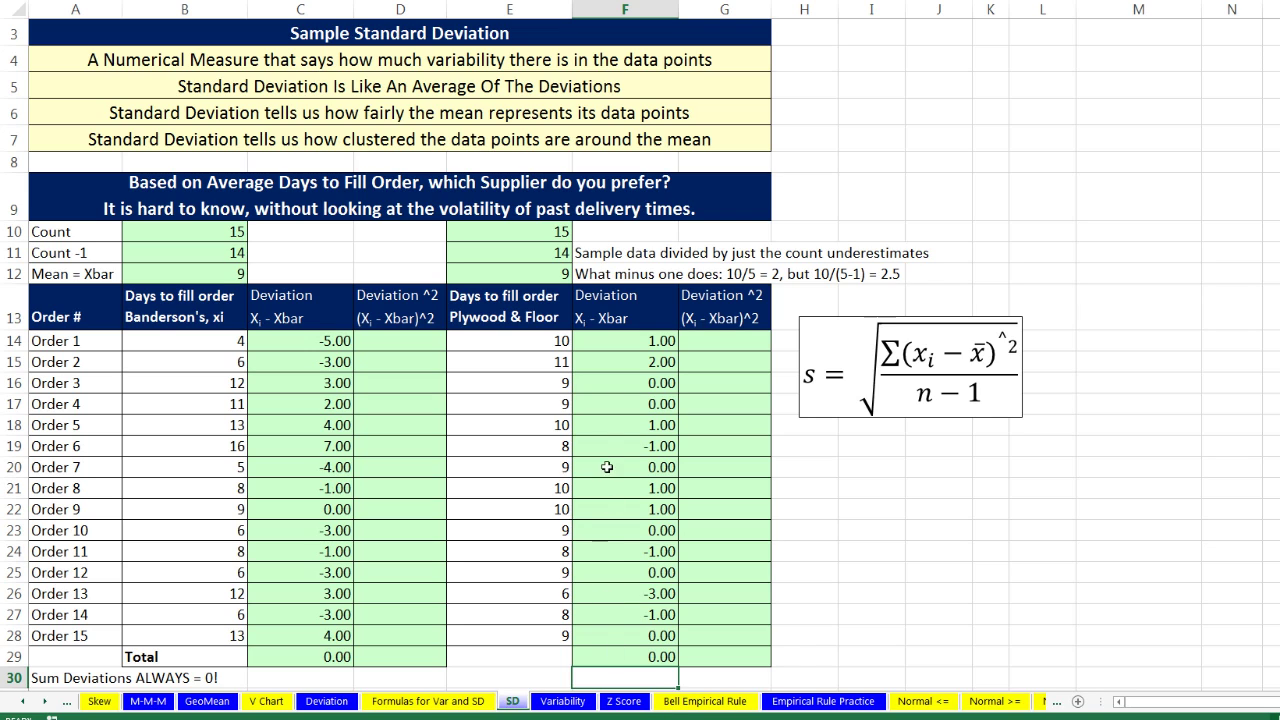
drag(612, 341, 621, 636)
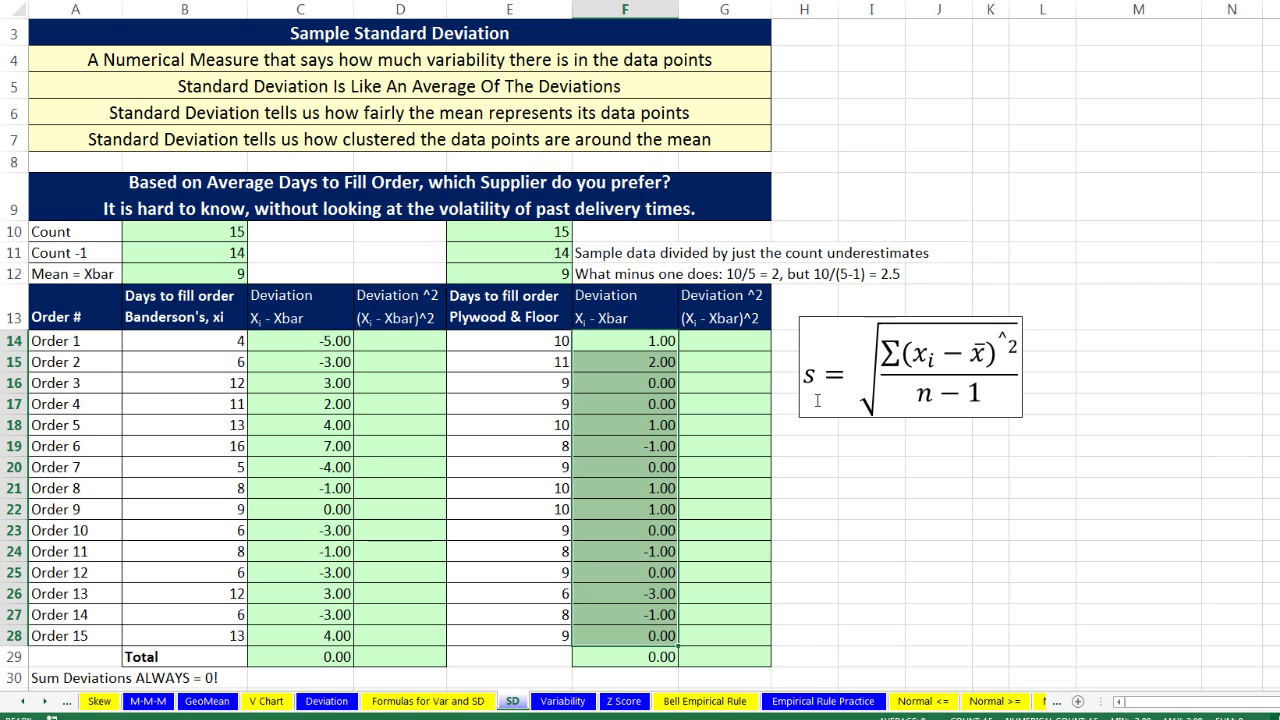
Square Banderson's first deviation by entering =C14^2 in D14
click(365, 340)
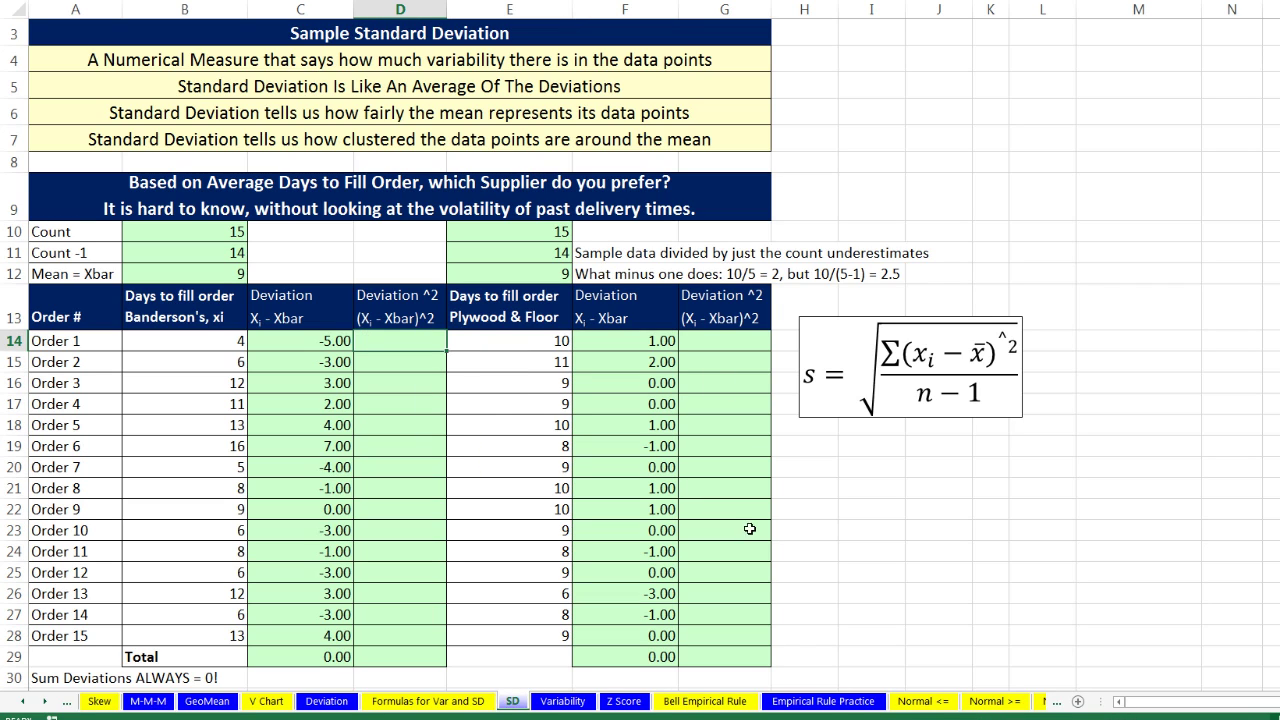
text(=)
key(Left)
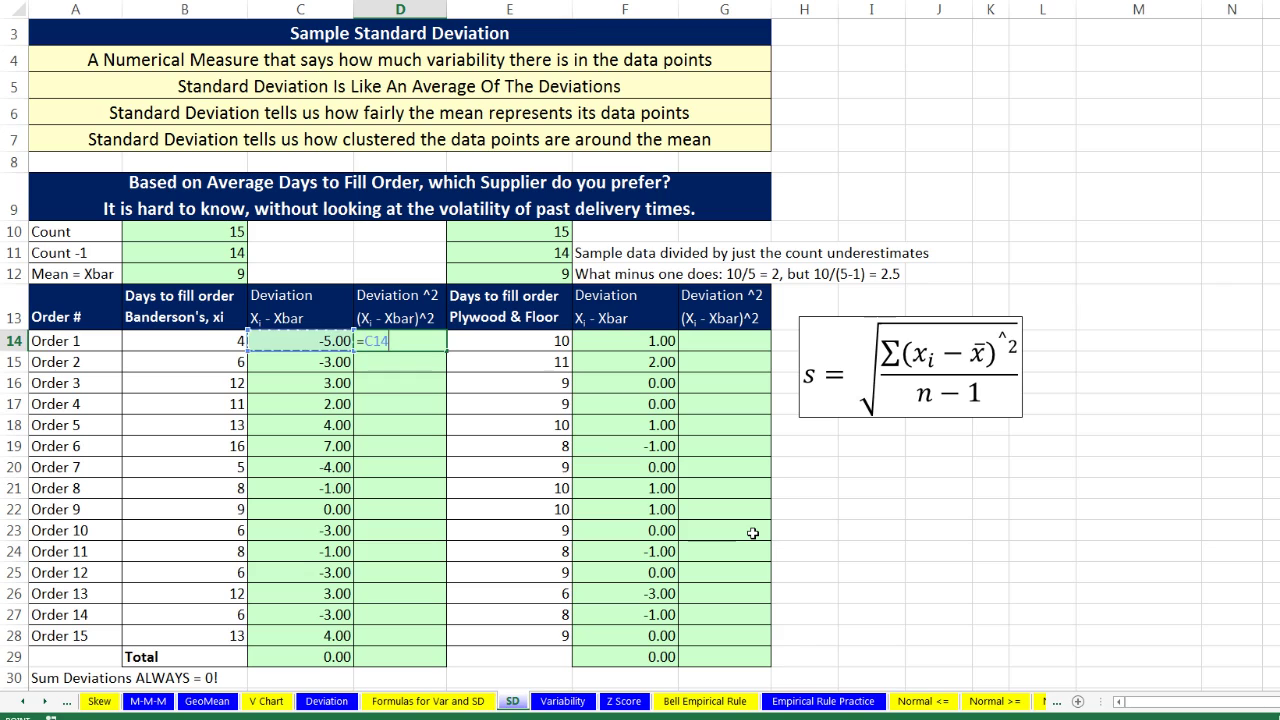
text(^2)
key(ctrl+Return)
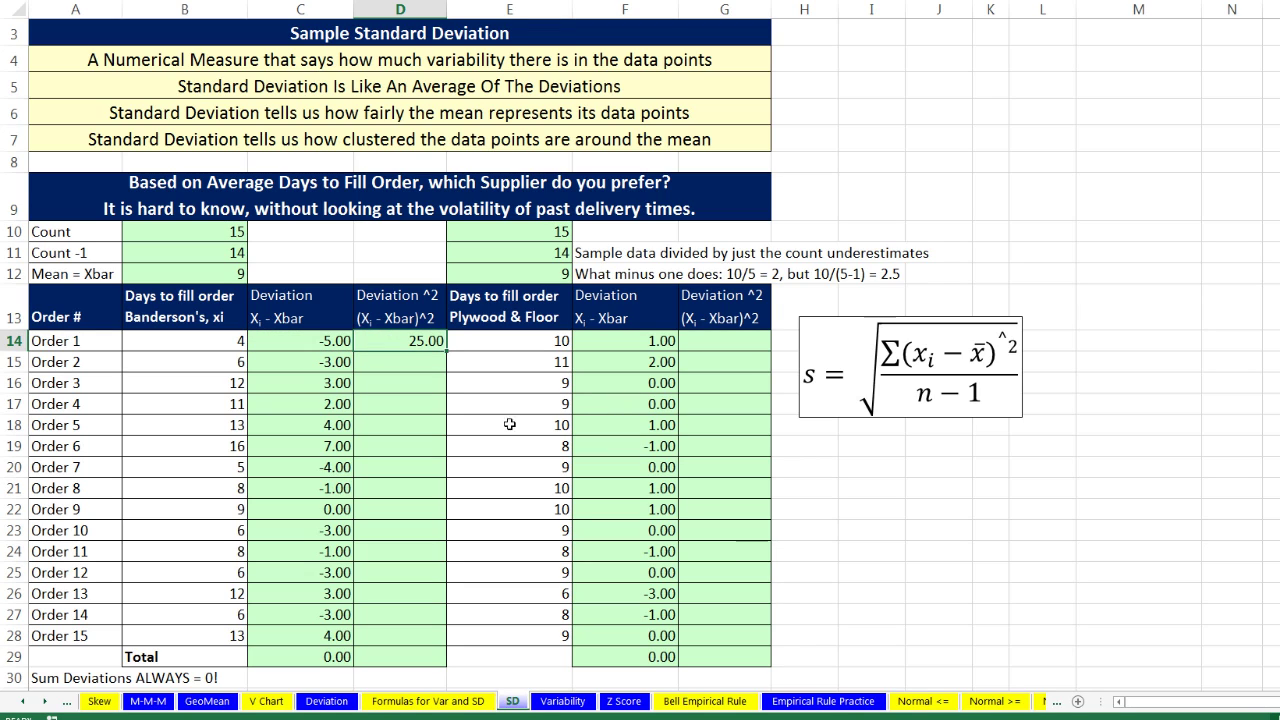
Copy Banderson's squared-deviation formula from D14 down through D28 and total the column in D29 with AutoSum
drag(448, 352, 437, 634)
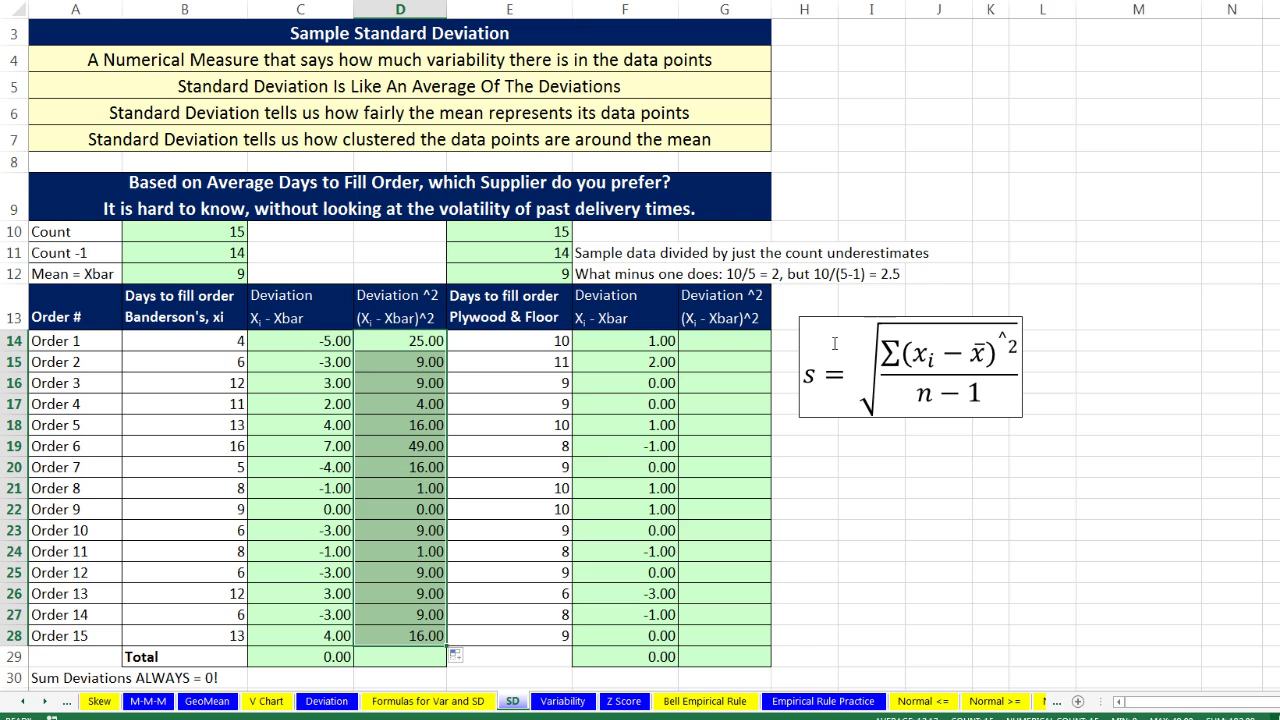
click(417, 657)
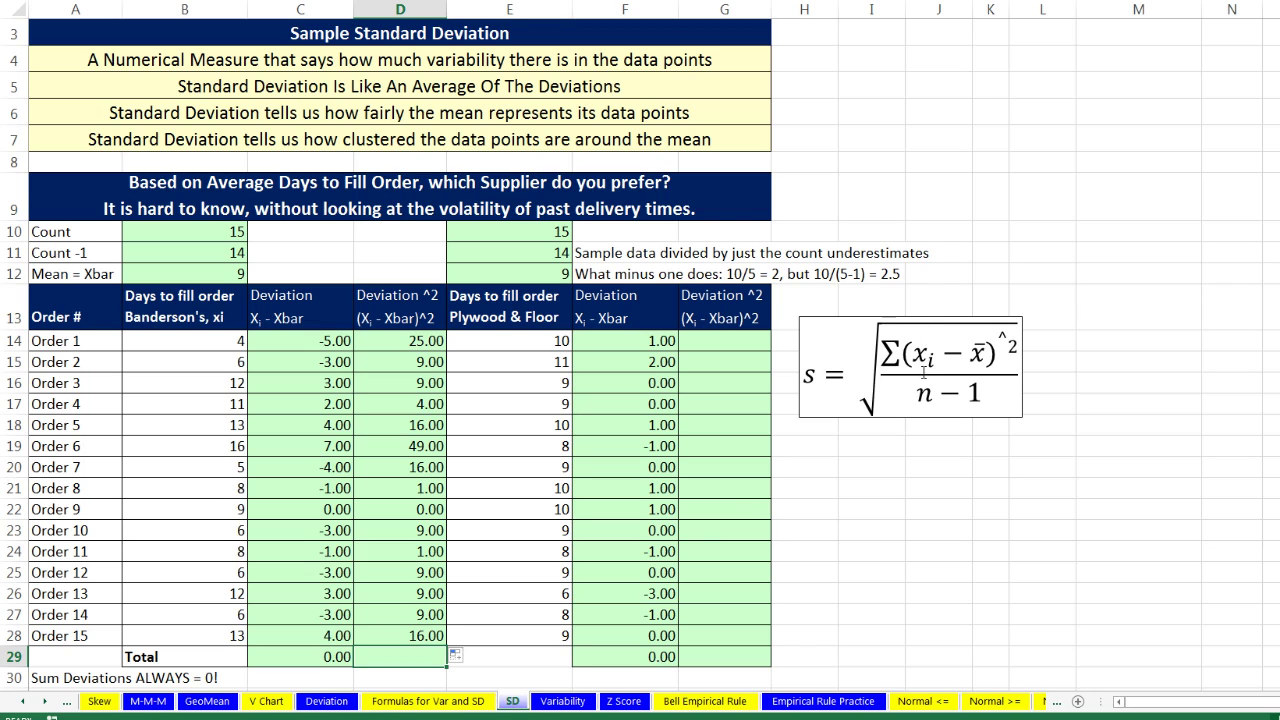
key(alt+=)
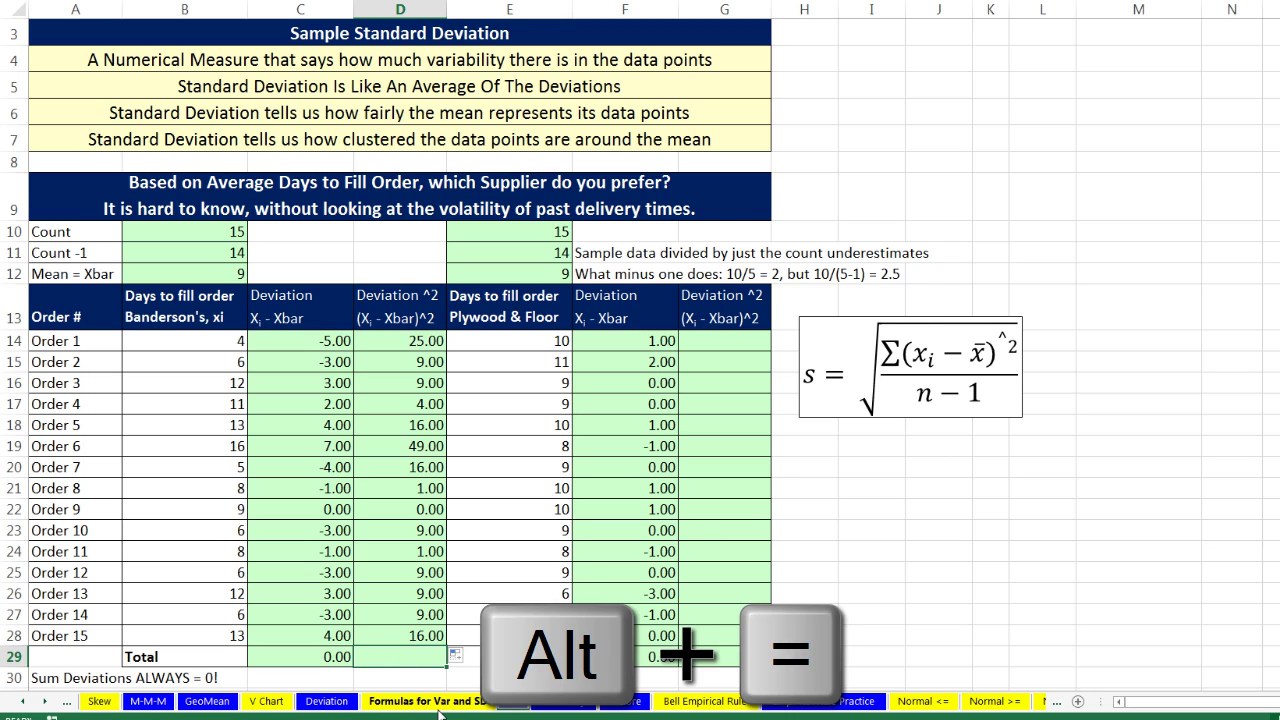
key(ctrl+Return)
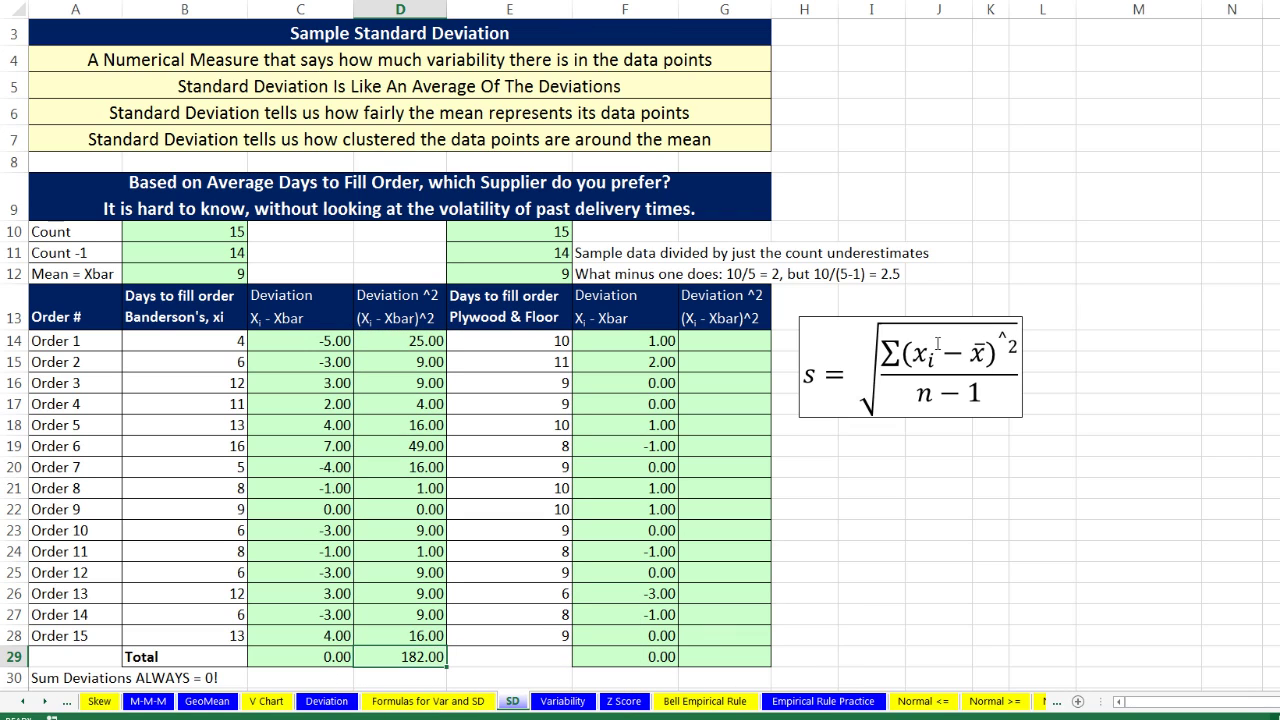
Square the Plywood & Floor deviations with =F14^2 in G14 and copy the formula down through G28
click(719, 340)
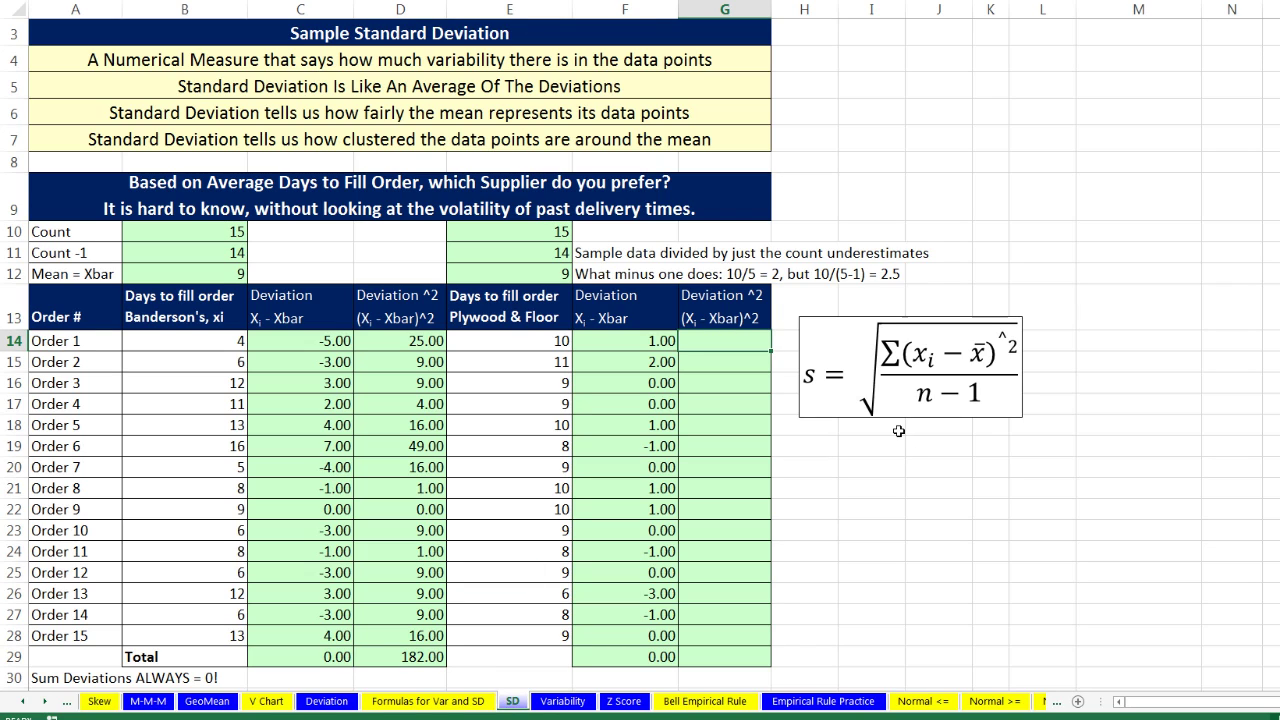
text(=)
key(Left)
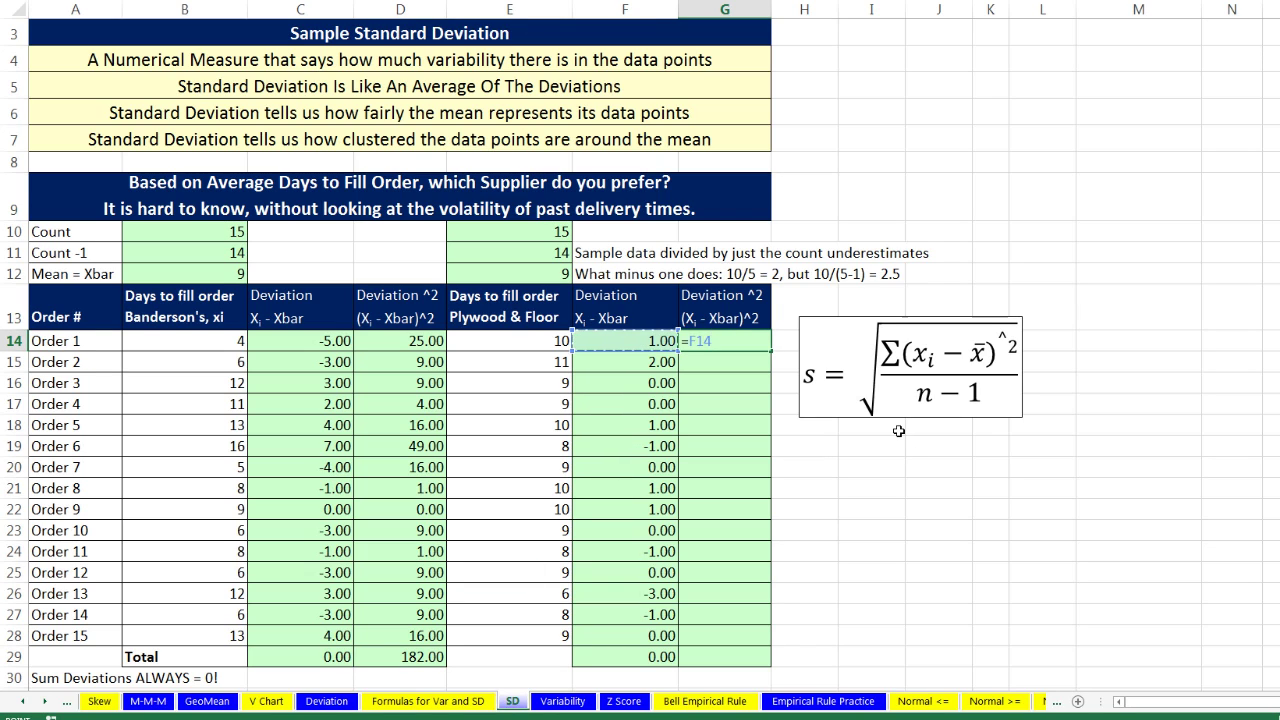
text(^2)
key(ctrl+Return)
drag(771, 347, 774, 648)
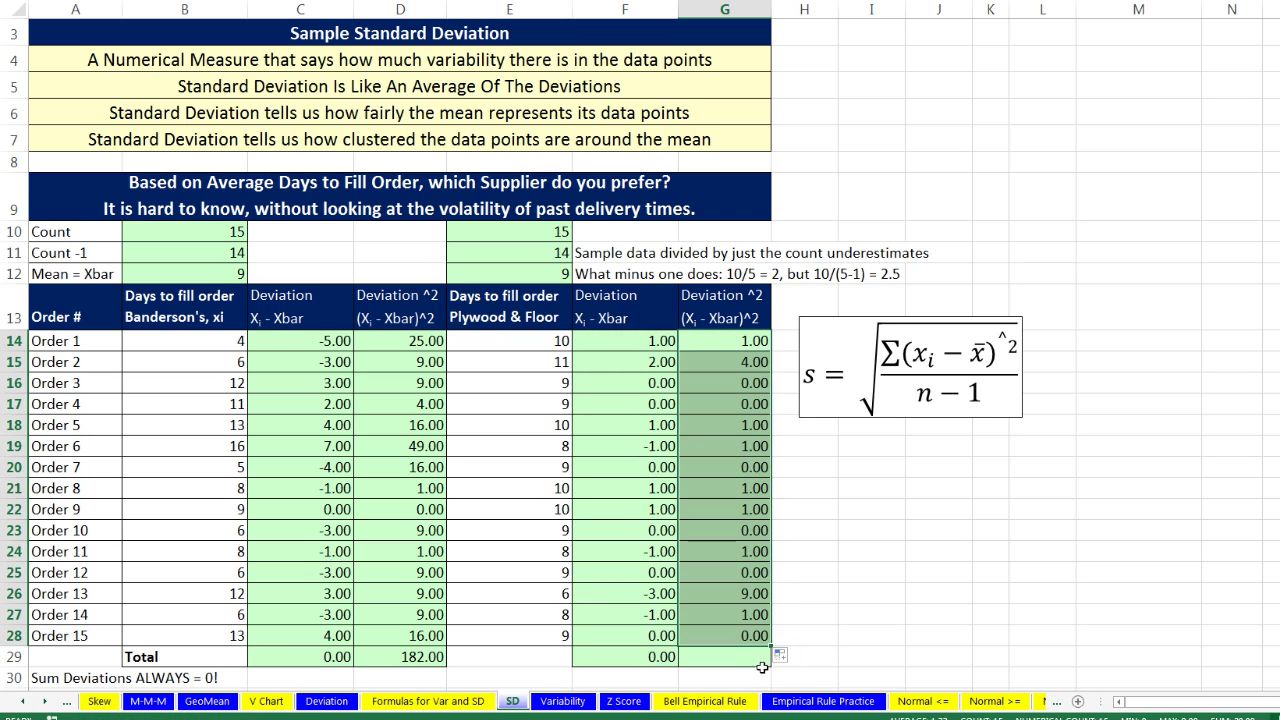
Total the Plywood & Floor squared deviations in G29 with AutoSum
click(756, 658)
key(alt+equal)
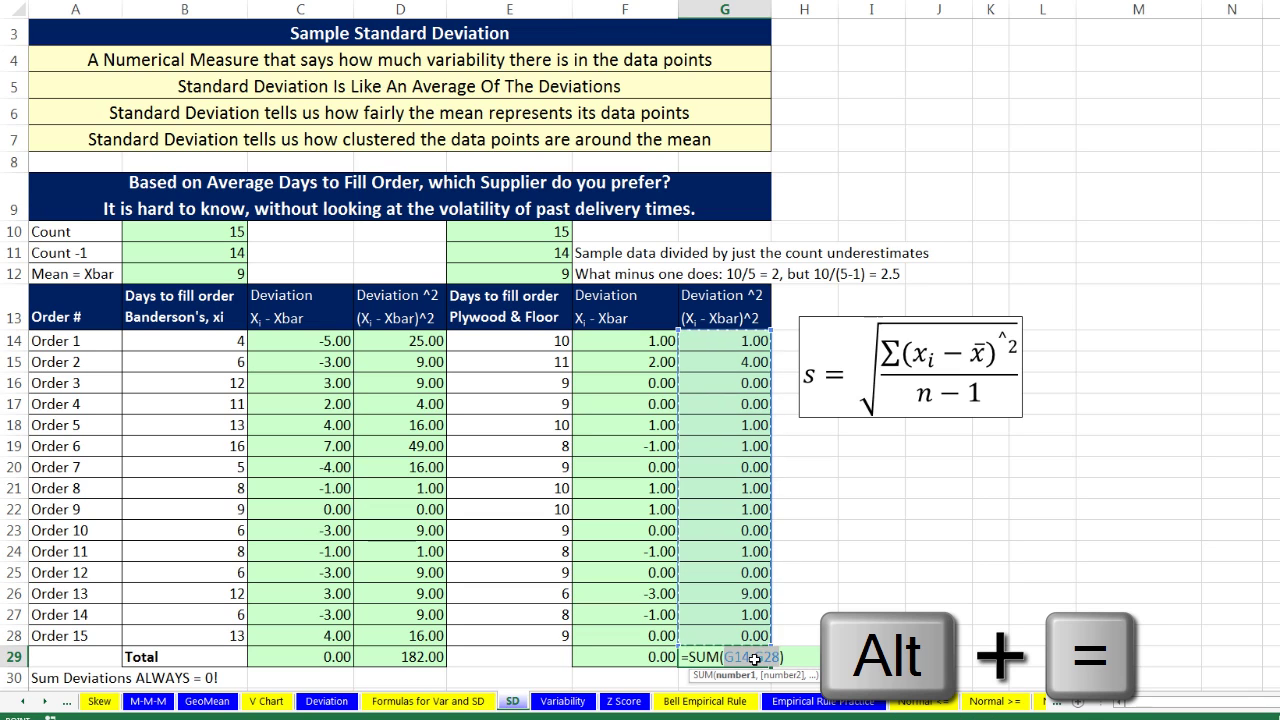
key(ctrl+Return)
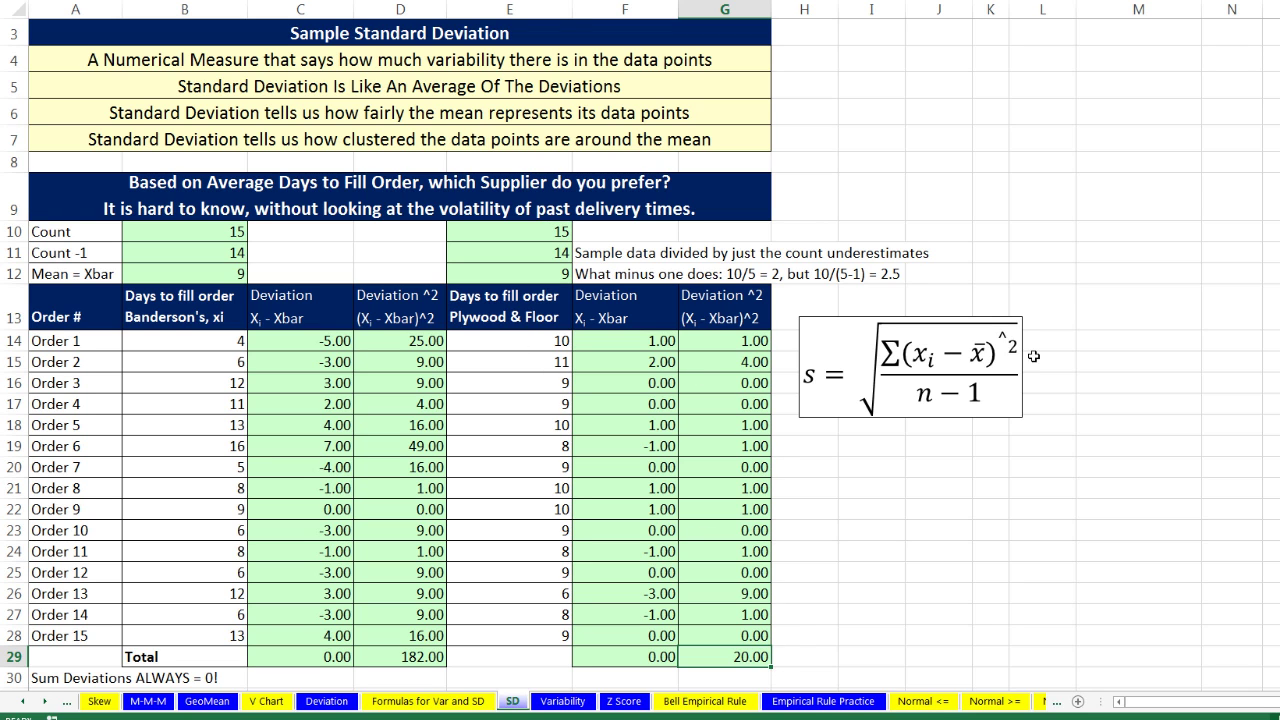
Calculate Banderson's sample variance in D32 by dividing the squared-deviation total by count minus one, =D29/B11
scroll(940, 488, down, 1)
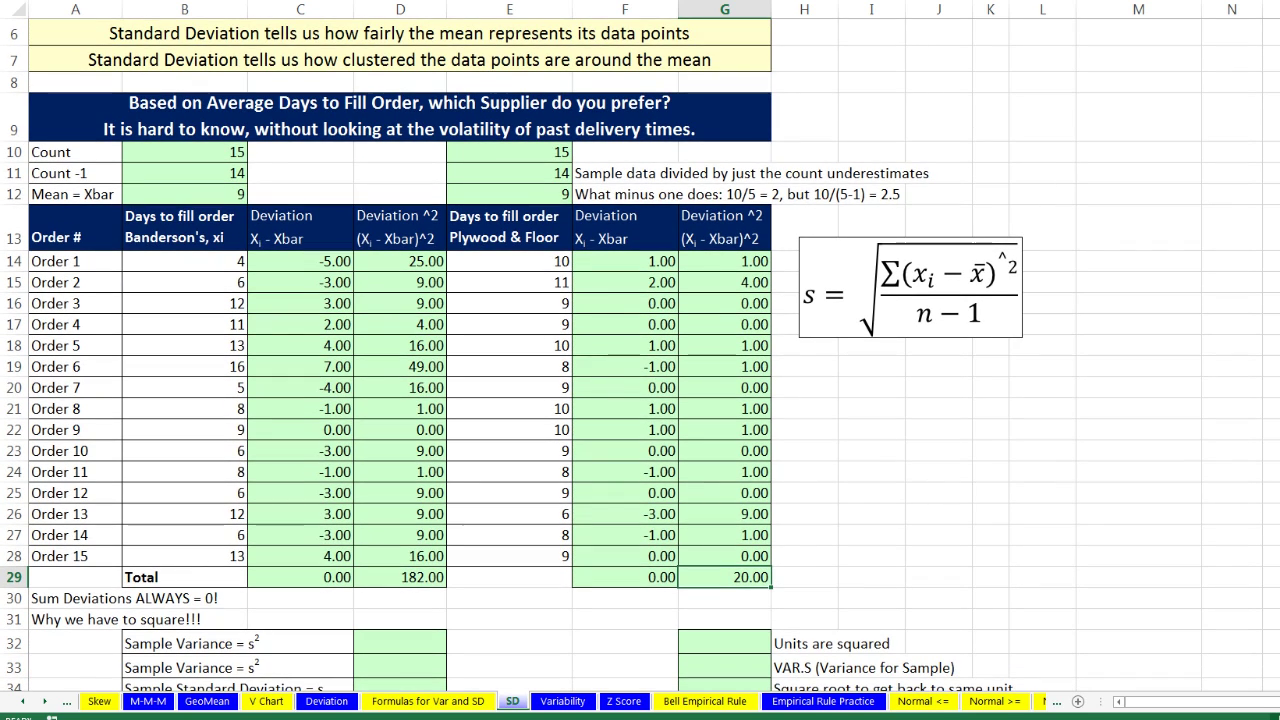
scroll(900, 482, down, 1)
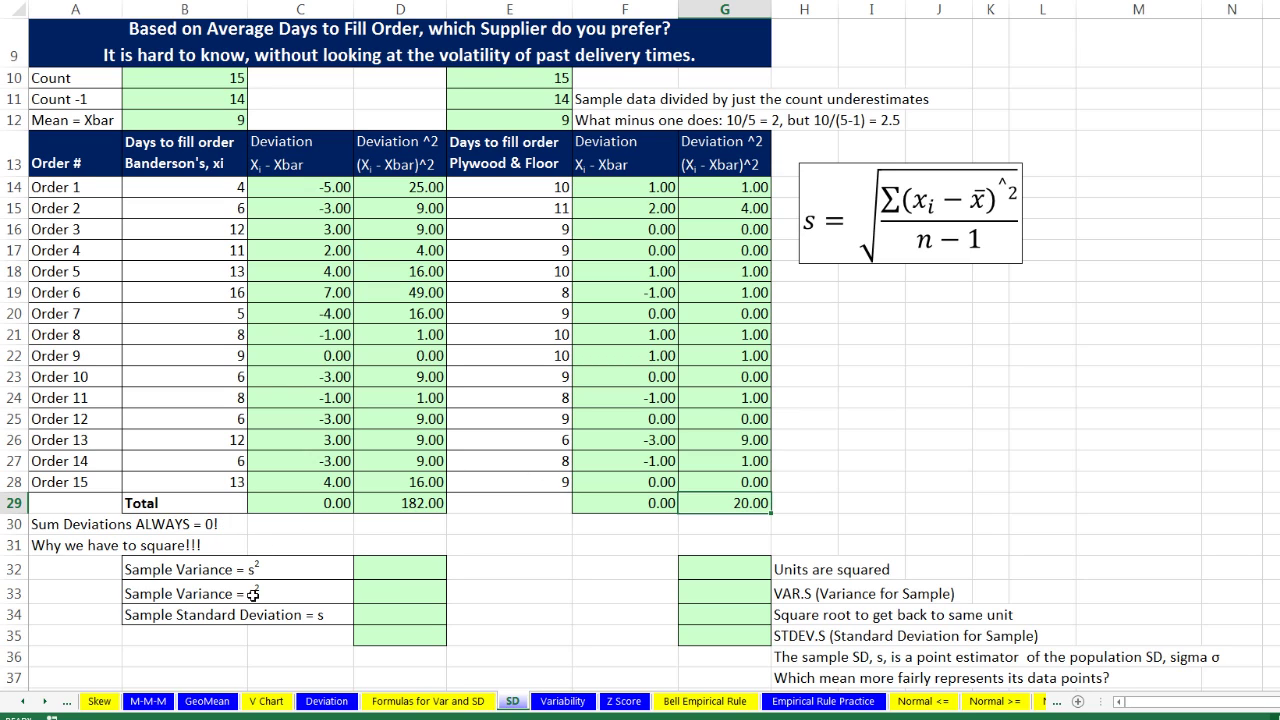
click(411, 567)
text(=)
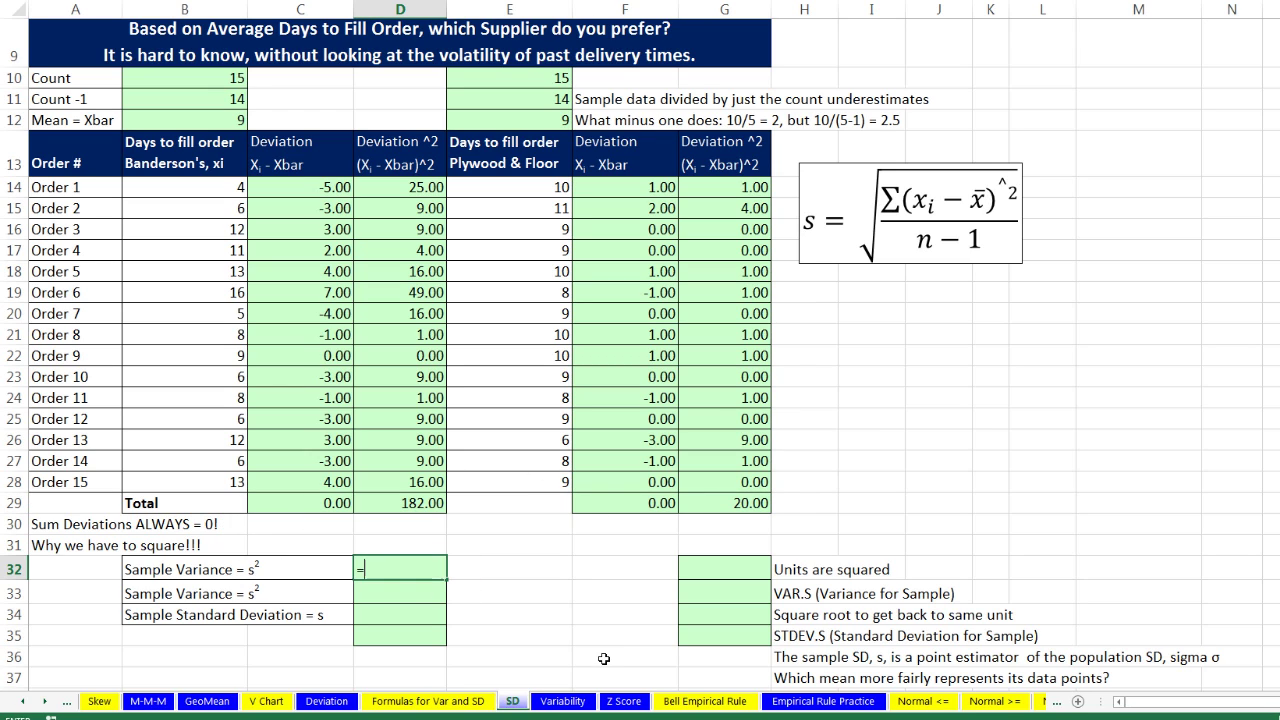
key(Up)
key(Up)
key(Up)
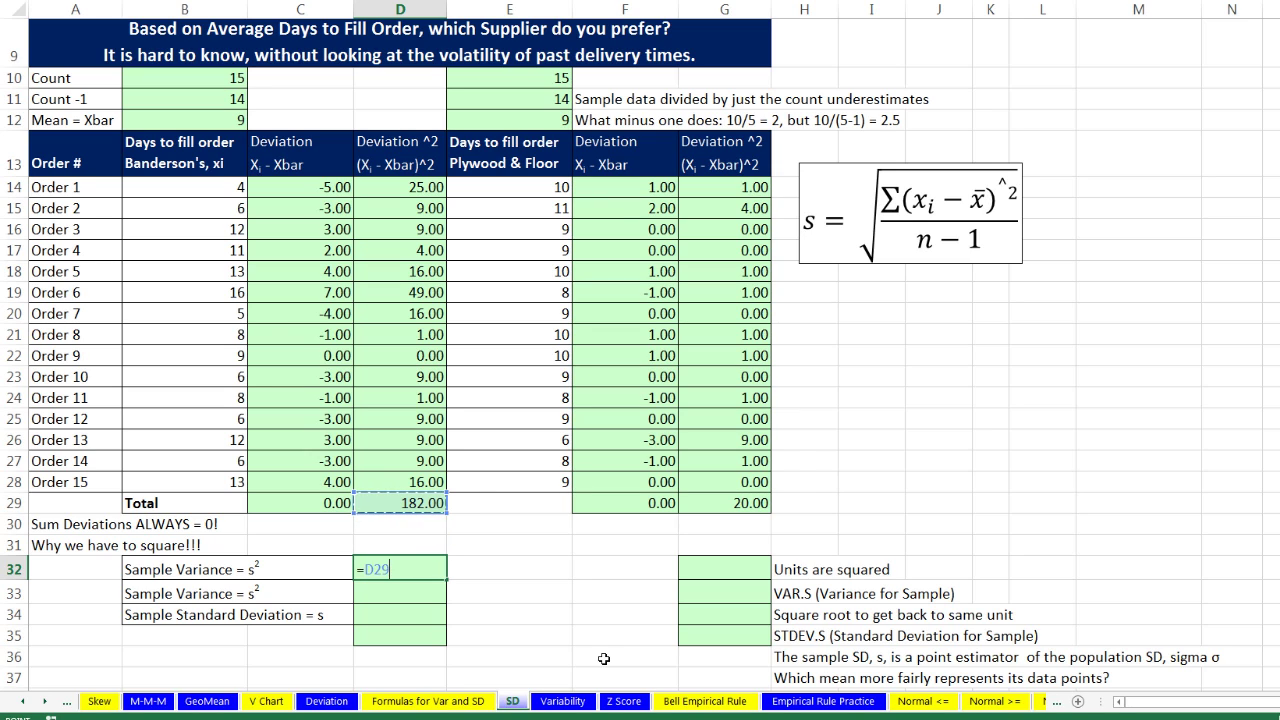
text(/)
click(233, 97)
key(ctrl+Return)
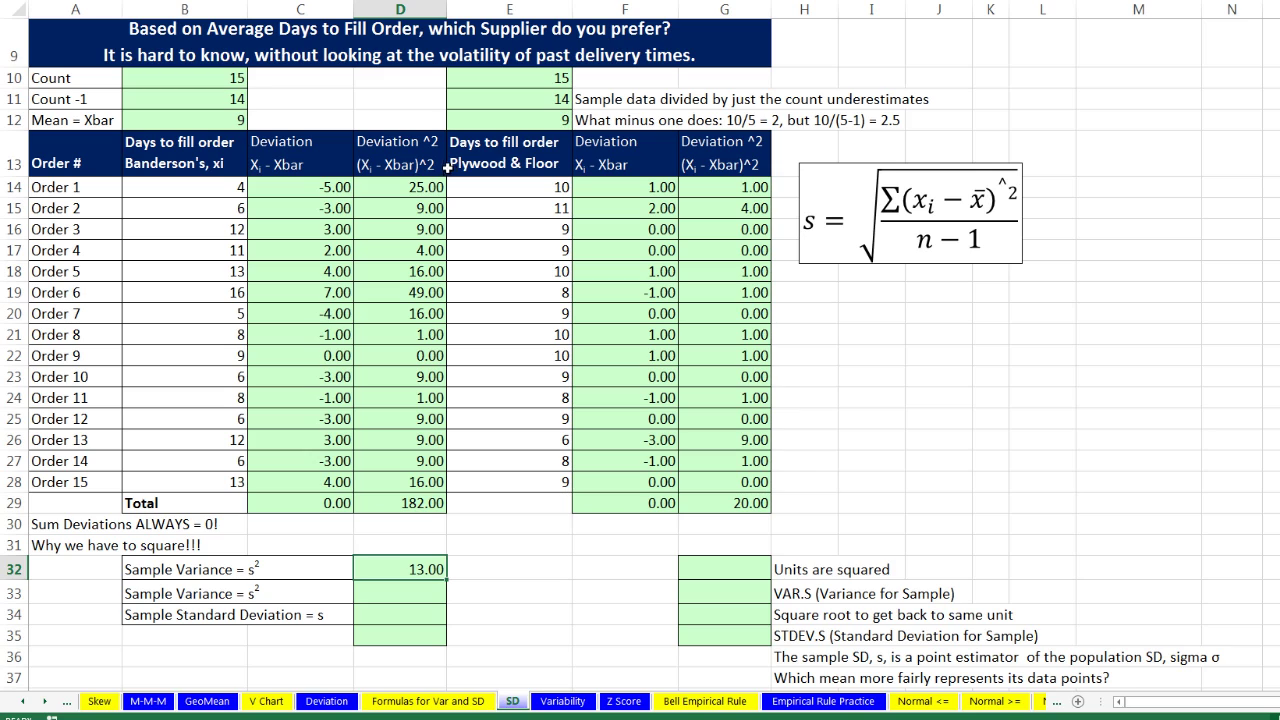
Calculate Banderson's sample variance with the built-in function in D33 by entering =VAR.S(B14:B28)
click(379, 593)
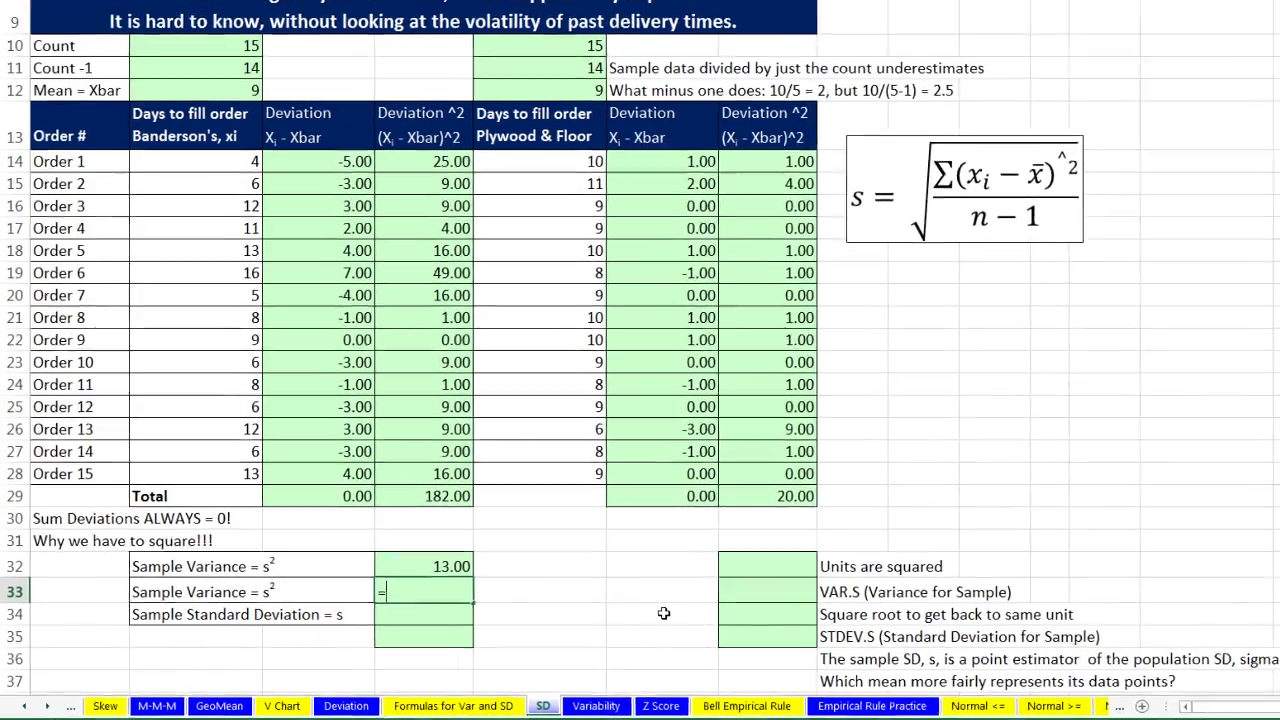
text(=va)
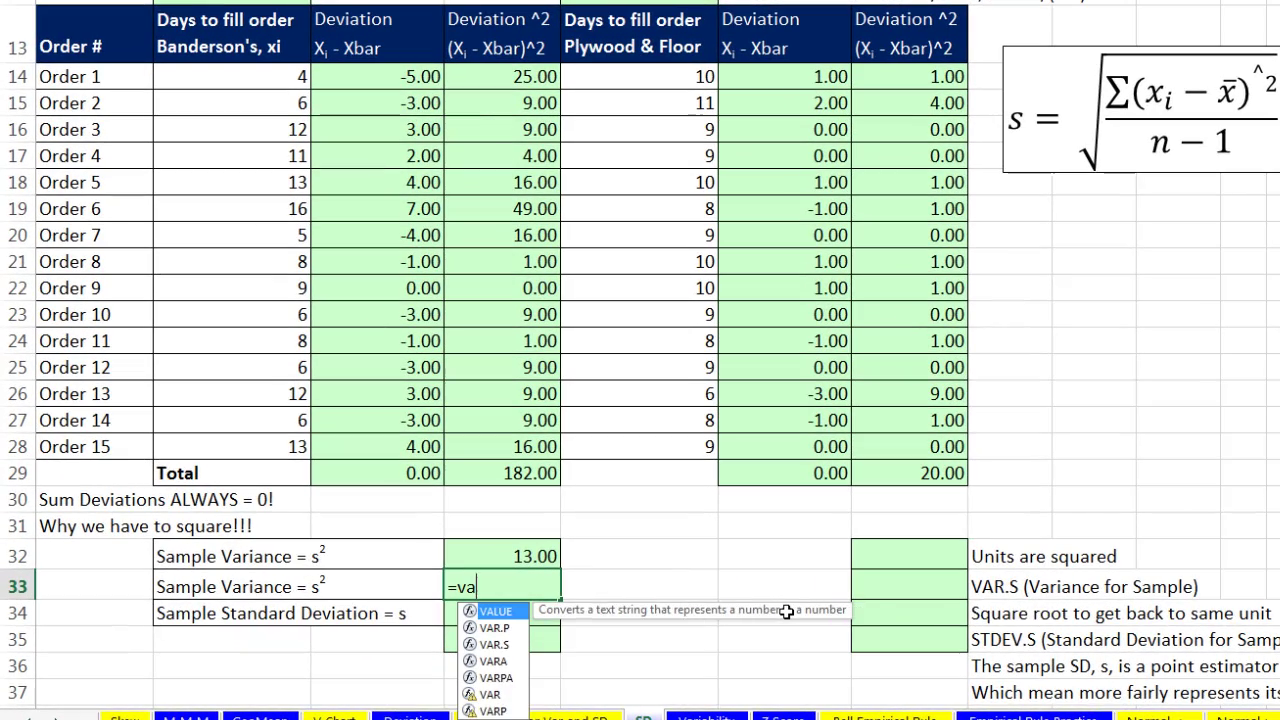
text(r)
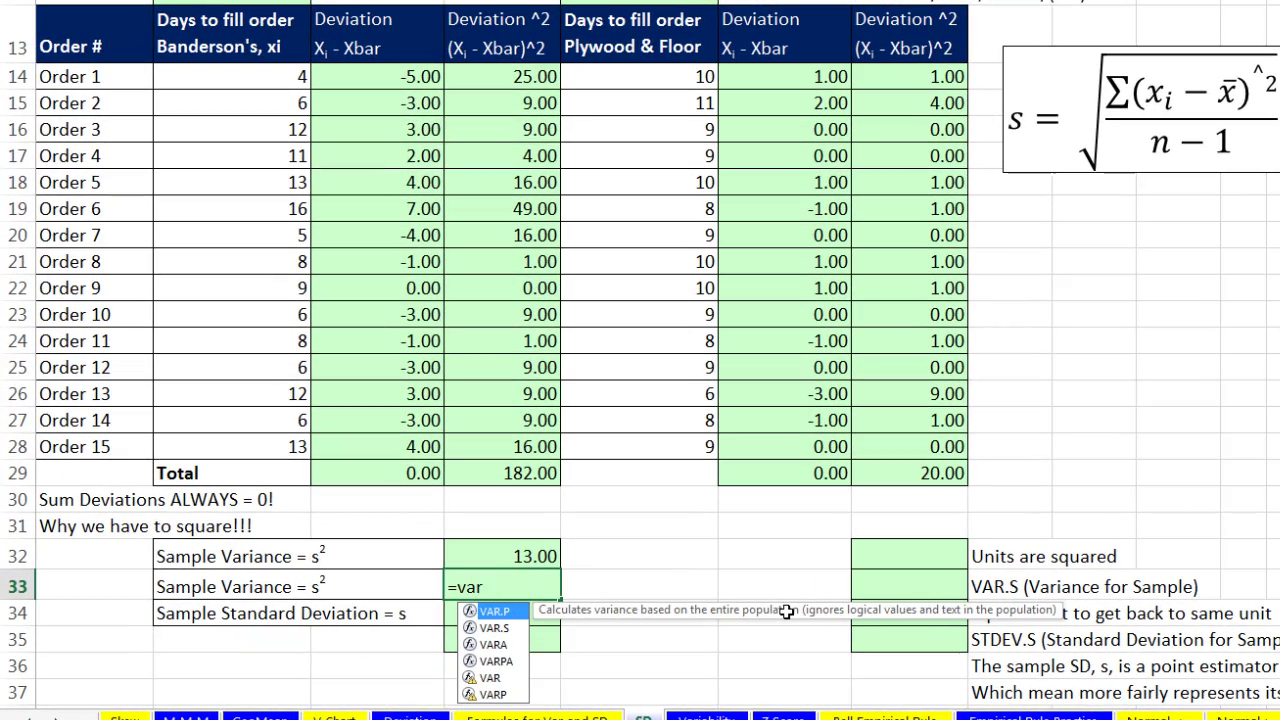
key(Down)
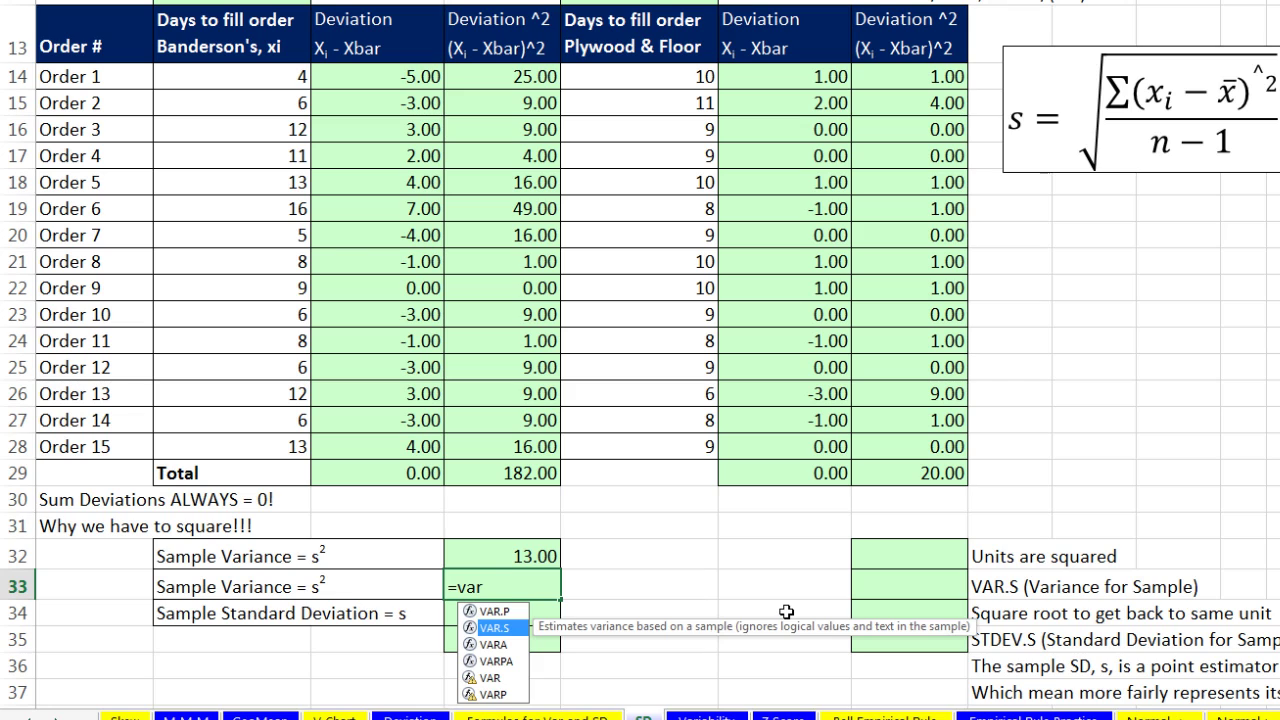
key(Tab)
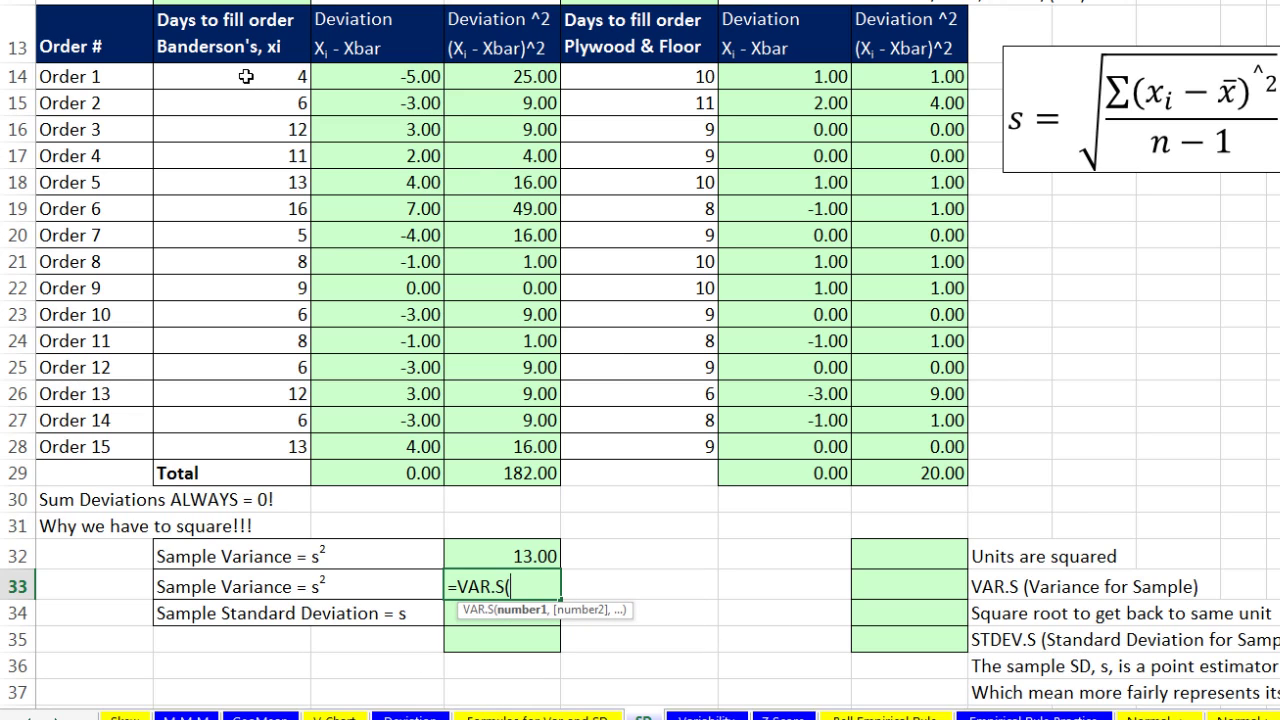
drag(245, 76, 268, 448)
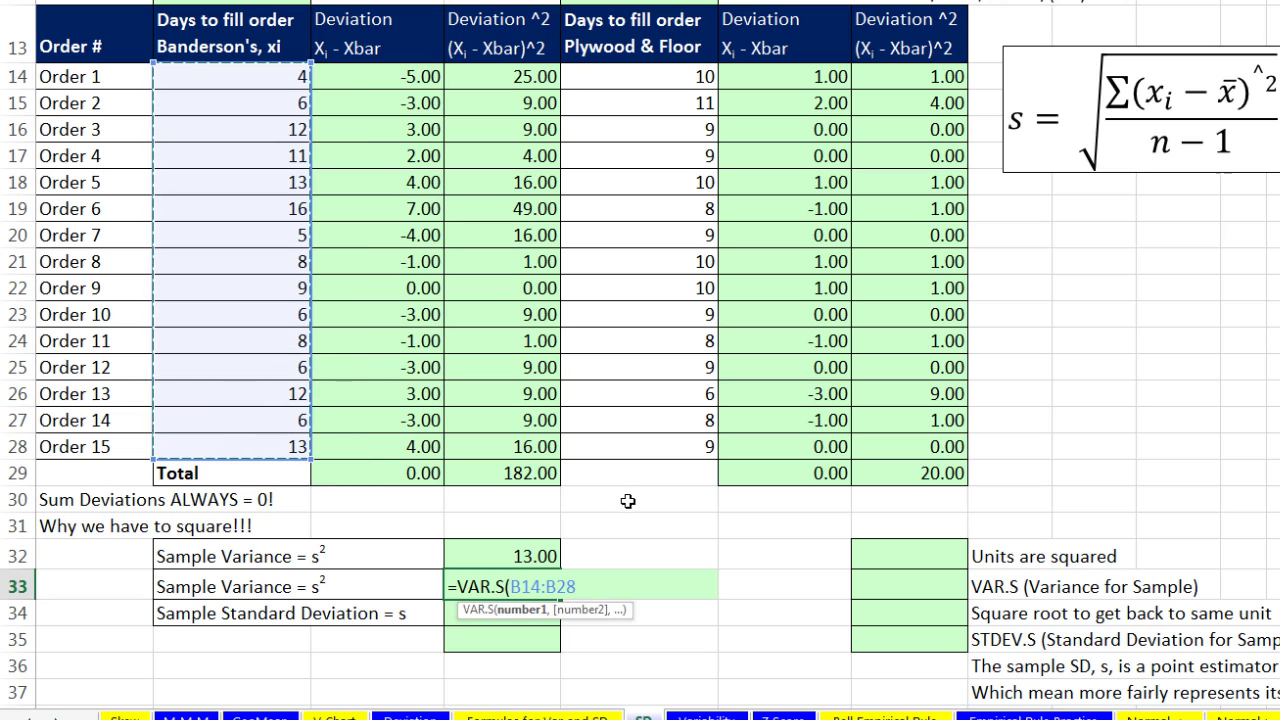
key(ctrl+Return)
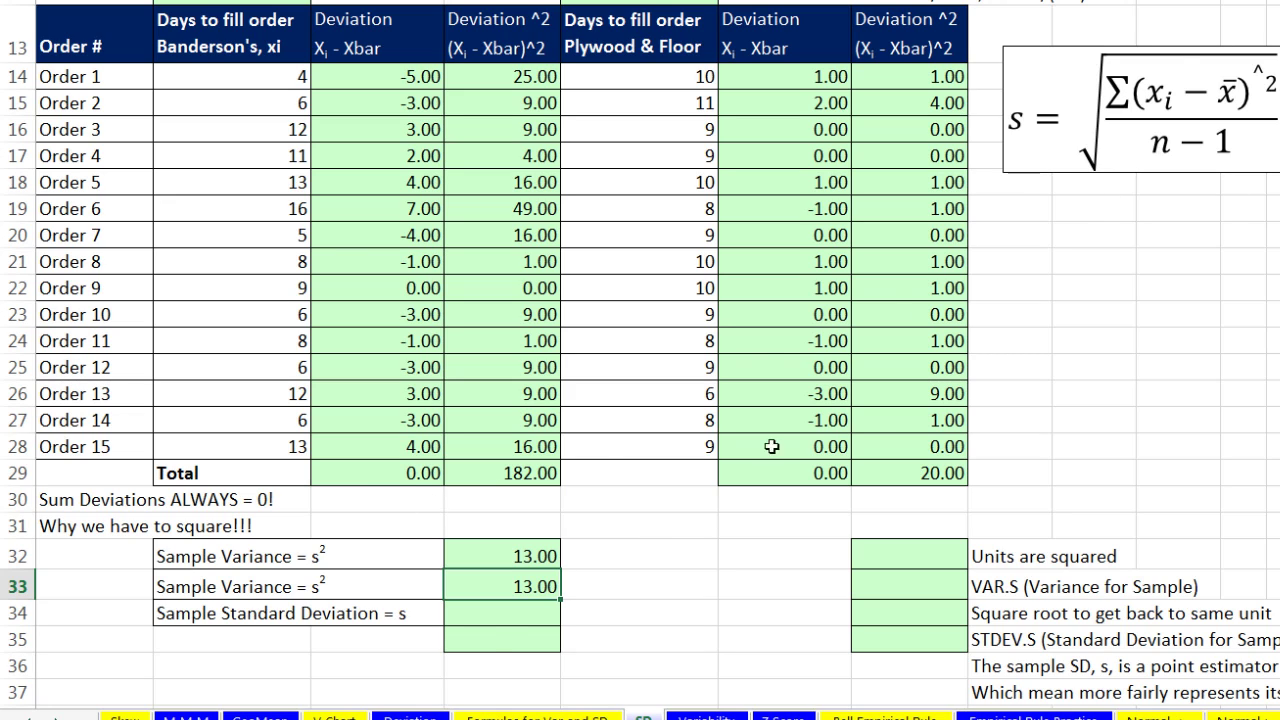
Calculate Banderson's sample standard deviation in D34 as the square root of the variance, =SQRT(D32)
click(484, 614)
text(=)
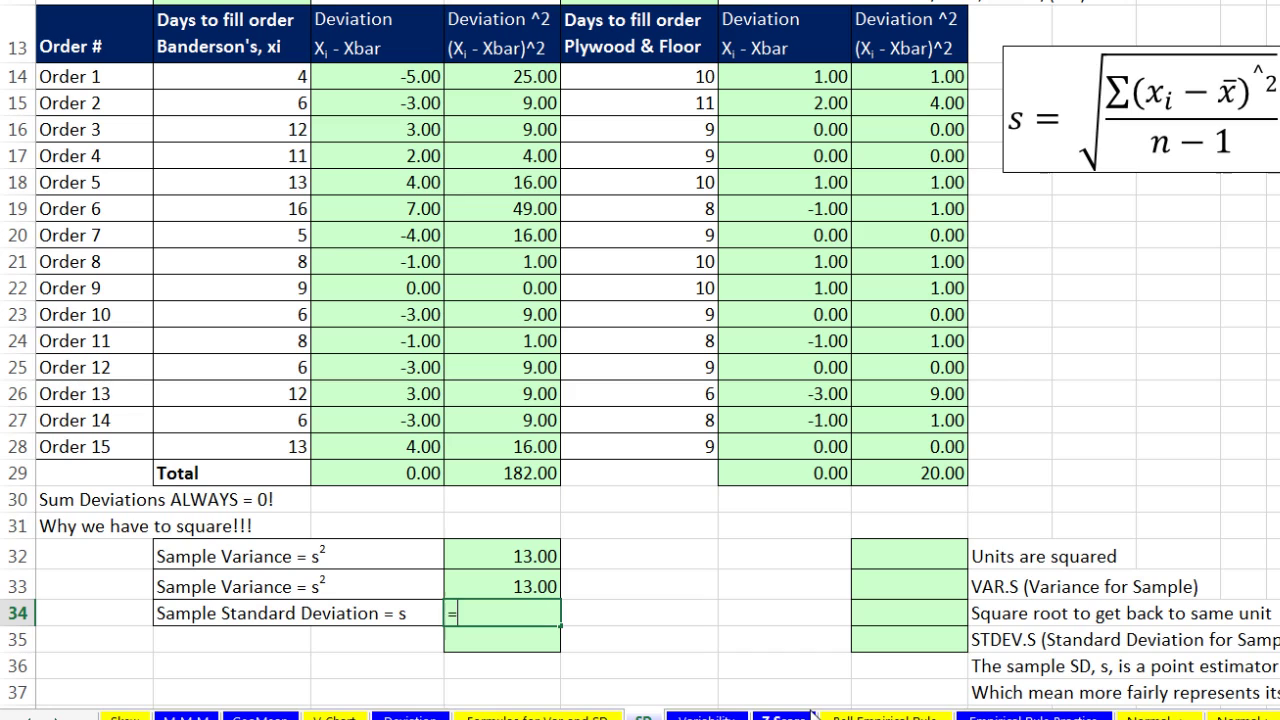
text(sqrt)
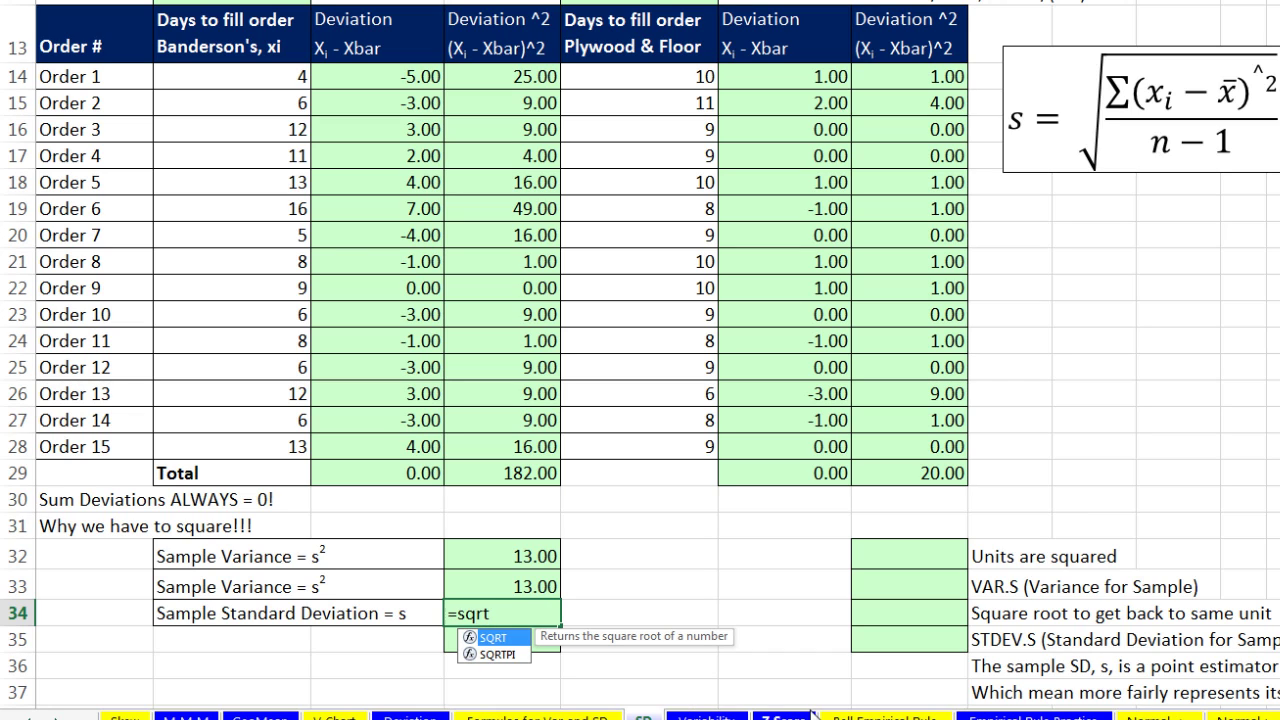
key(Tab)
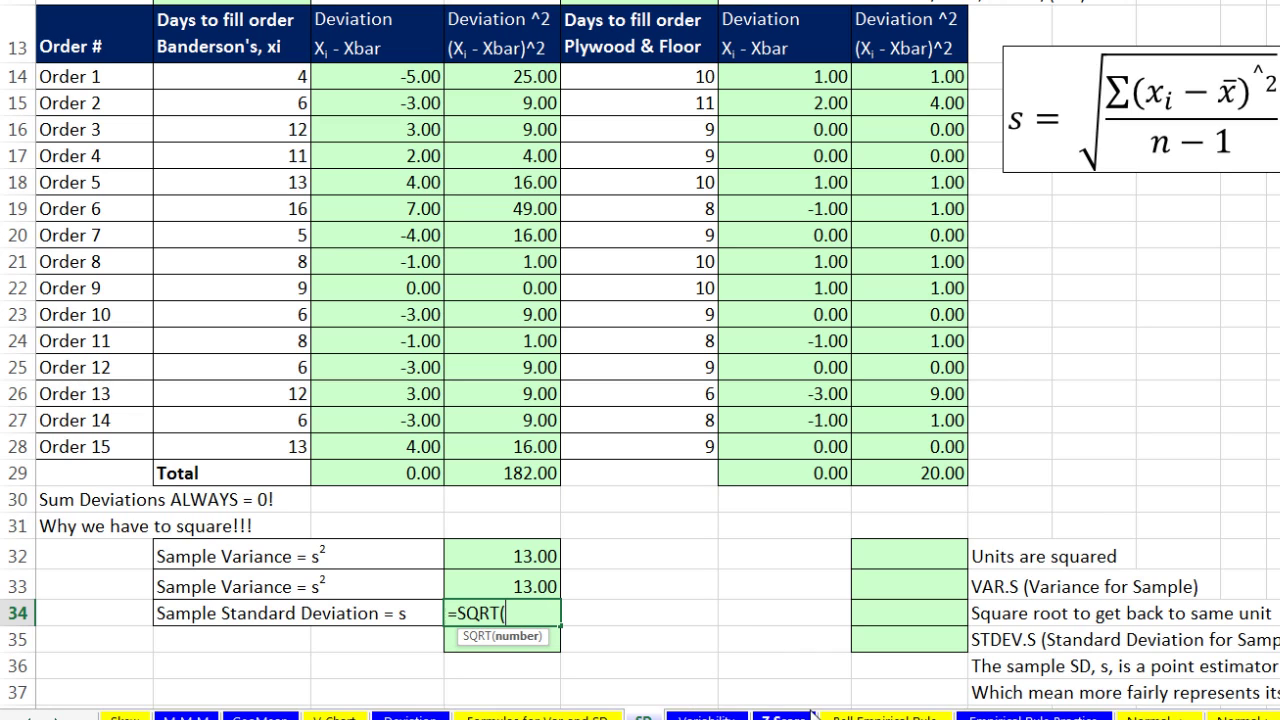
click(509, 556)
key(ctrl+Return)
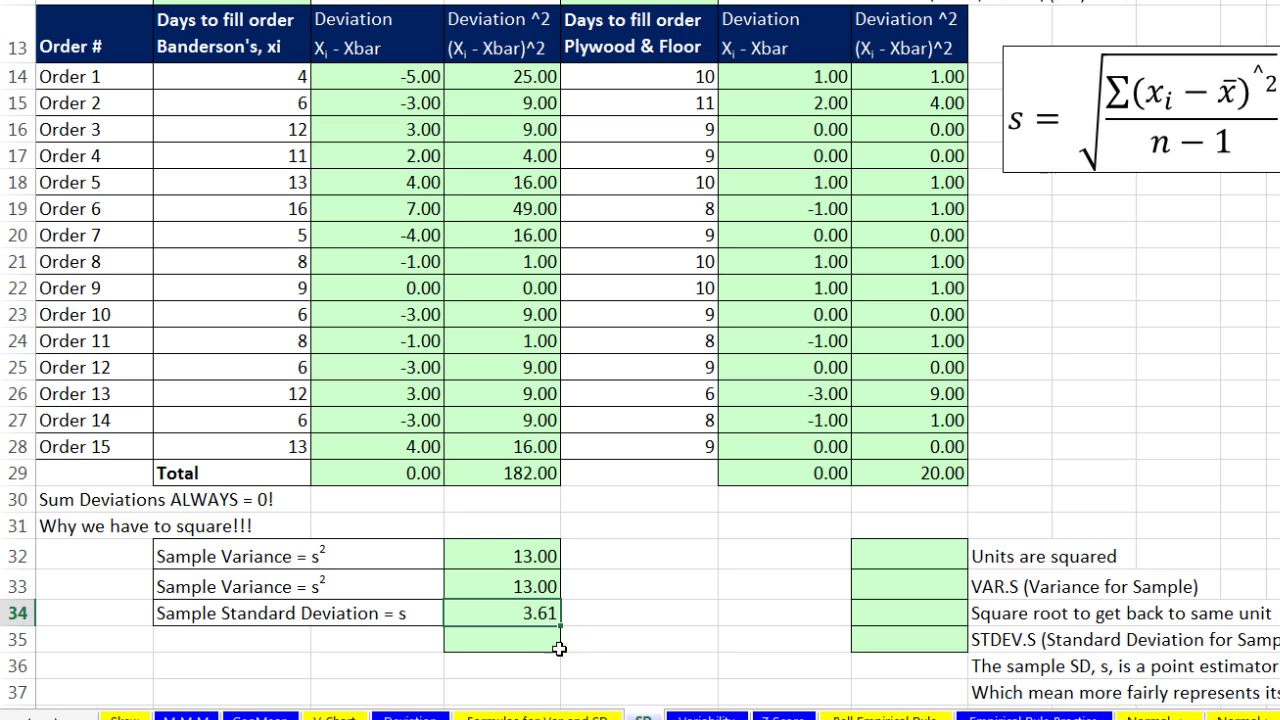
Calculate Banderson's sample standard deviation with the built-in function in D35, using STDEV.S on B14:B28
click(530, 638)
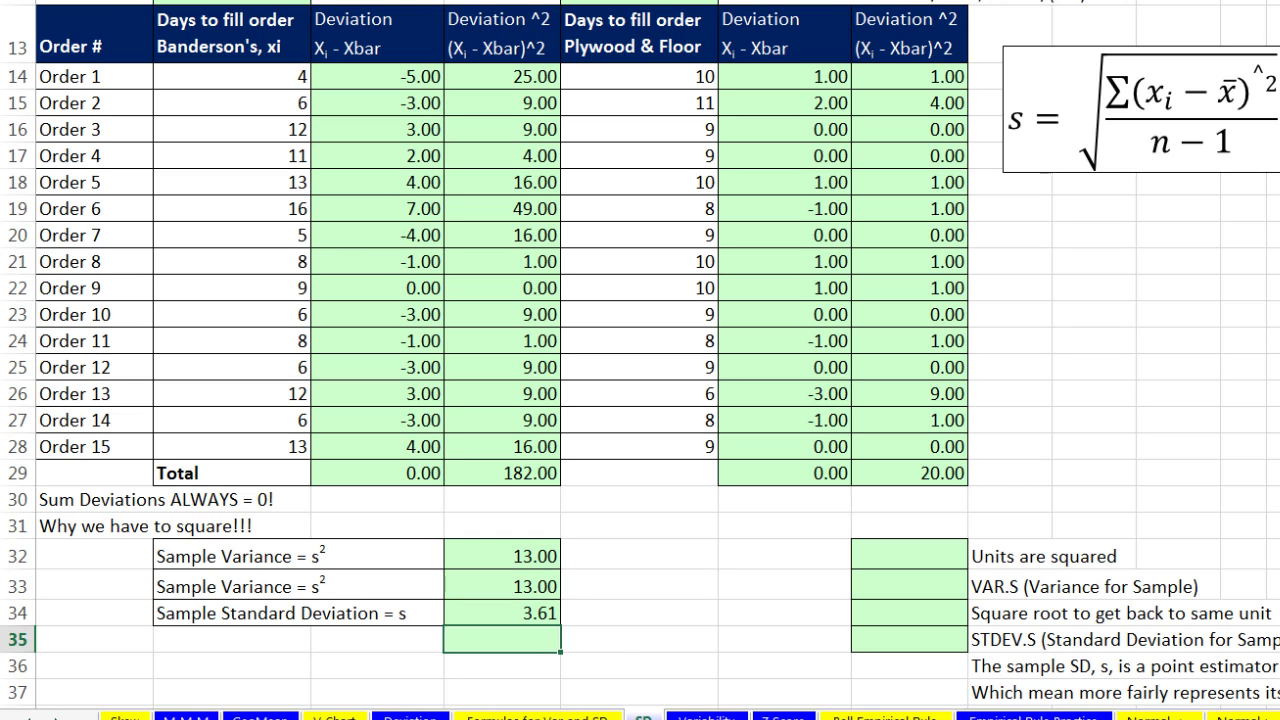
text(=s)
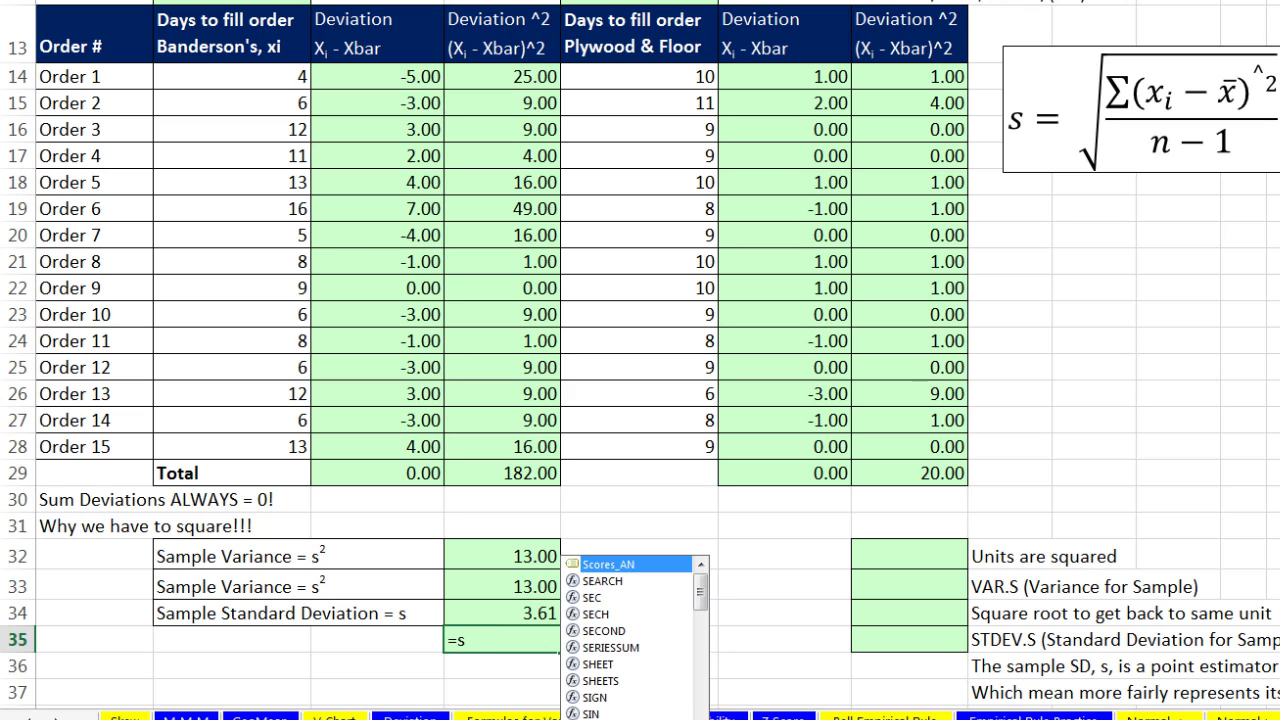
text(tdev)
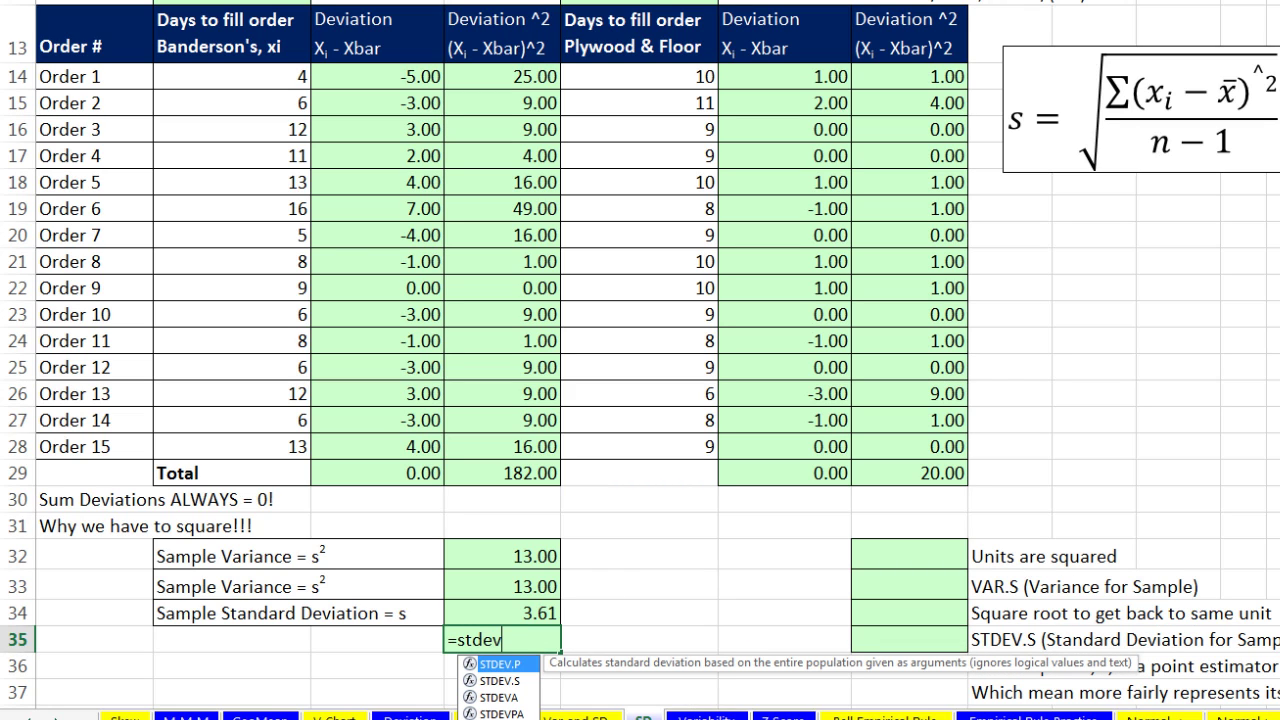
key(Down)
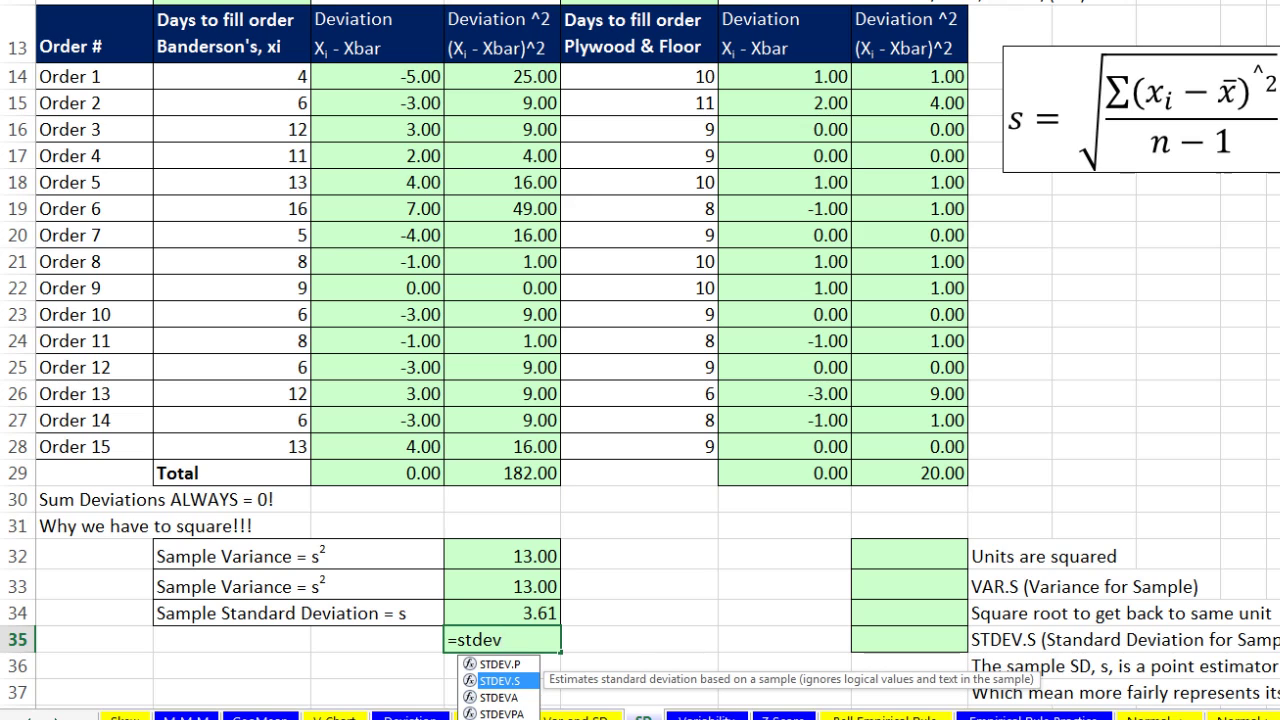
text(v)
key(Tab)
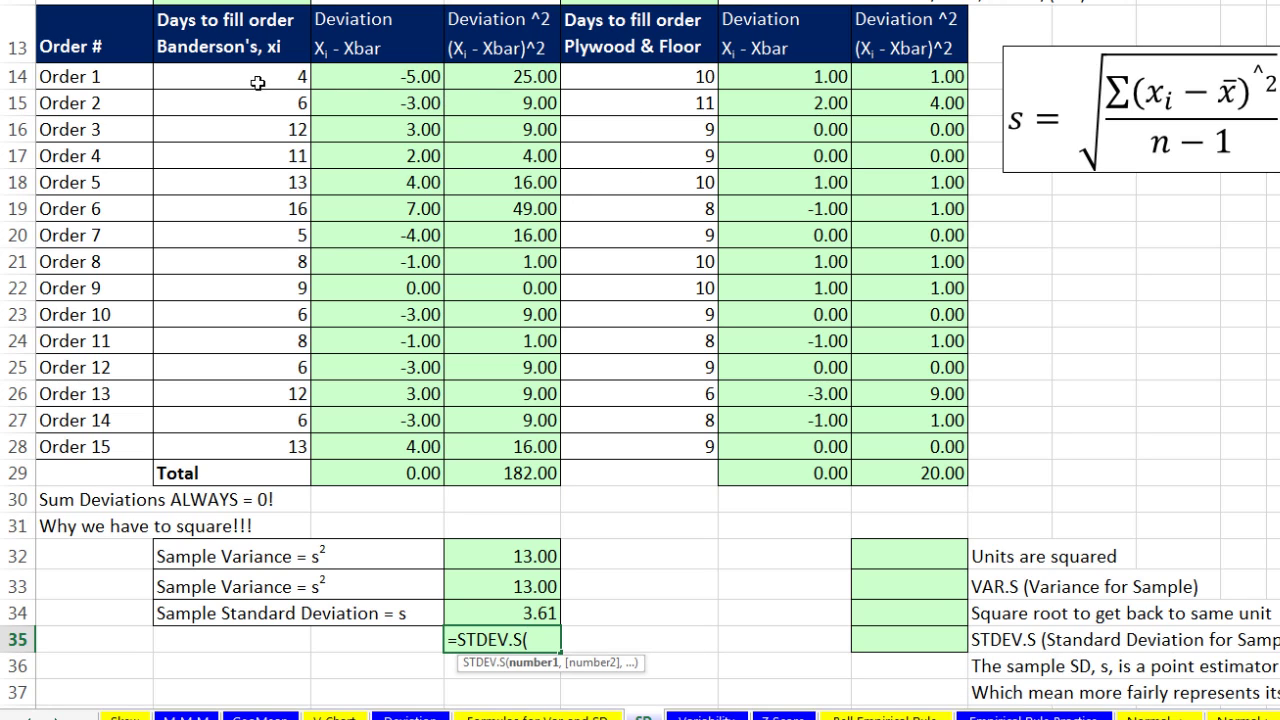
drag(257, 80, 295, 446)
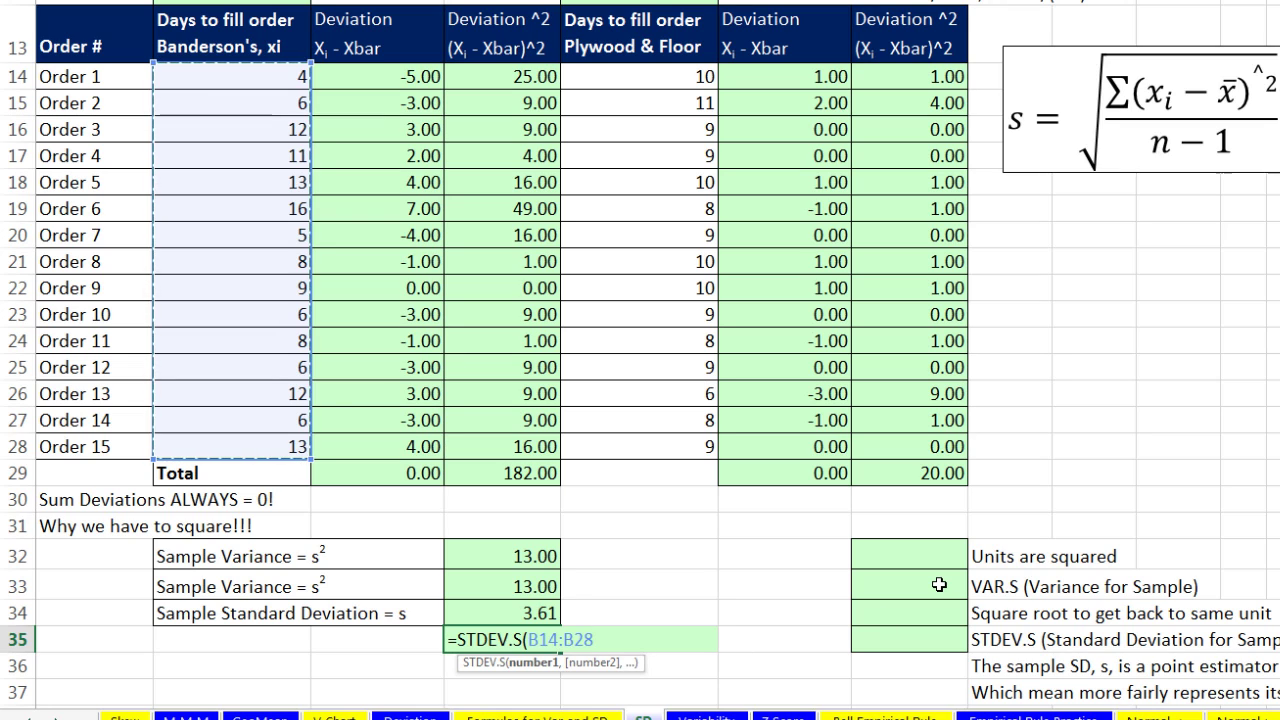
key(ctrl+Return)
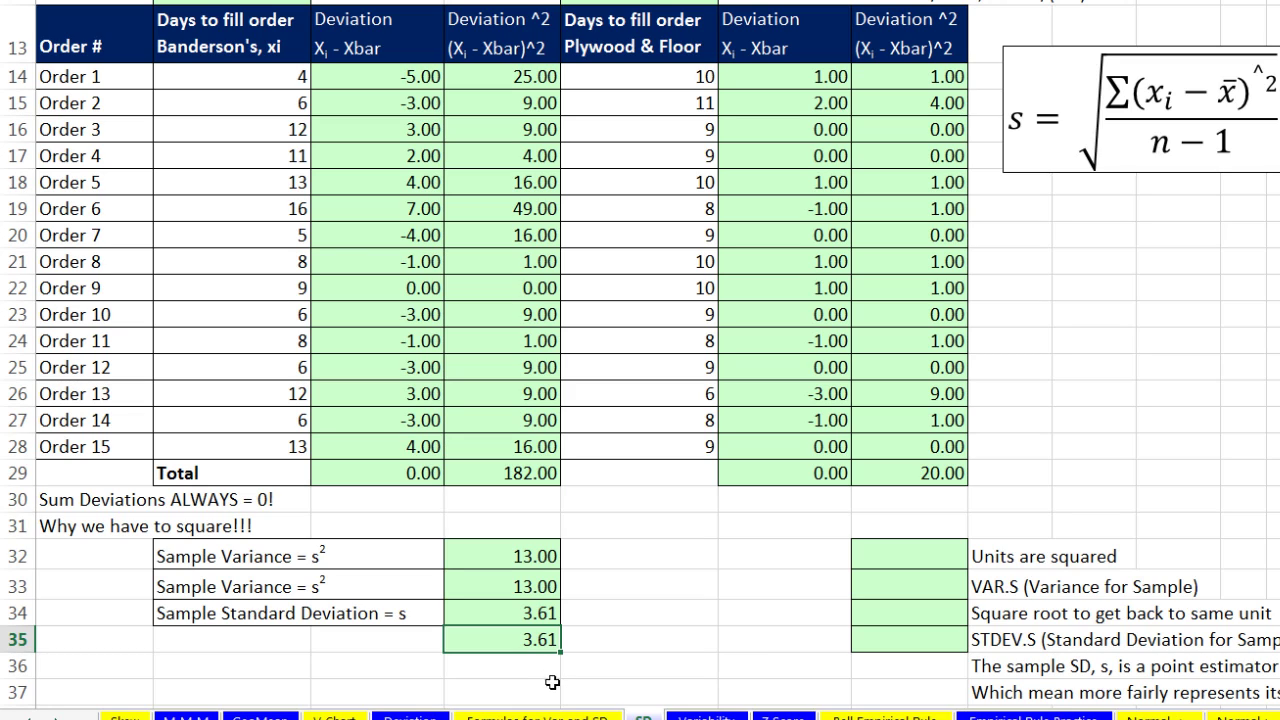
Calculate the Plywood & Floor sample variance in G32 by entering =G29/E11
click(933, 556)
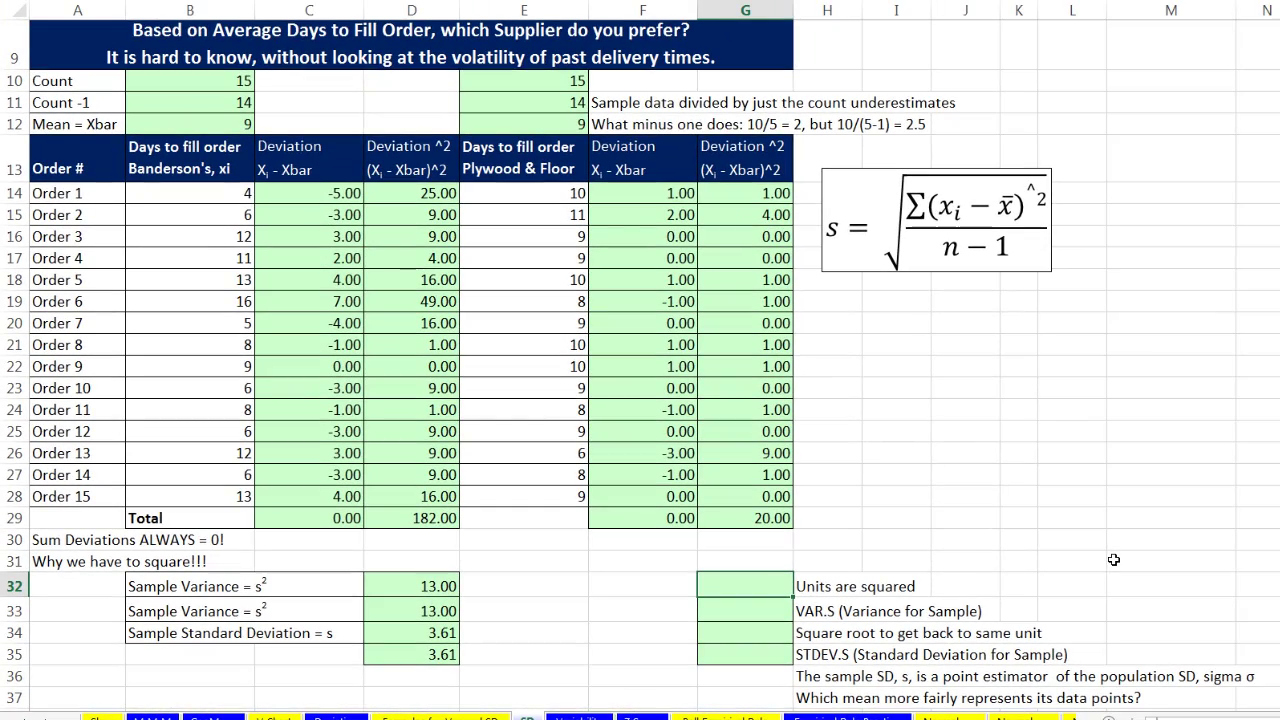
text(=)
key(Up)
key(Up)
key(Up)
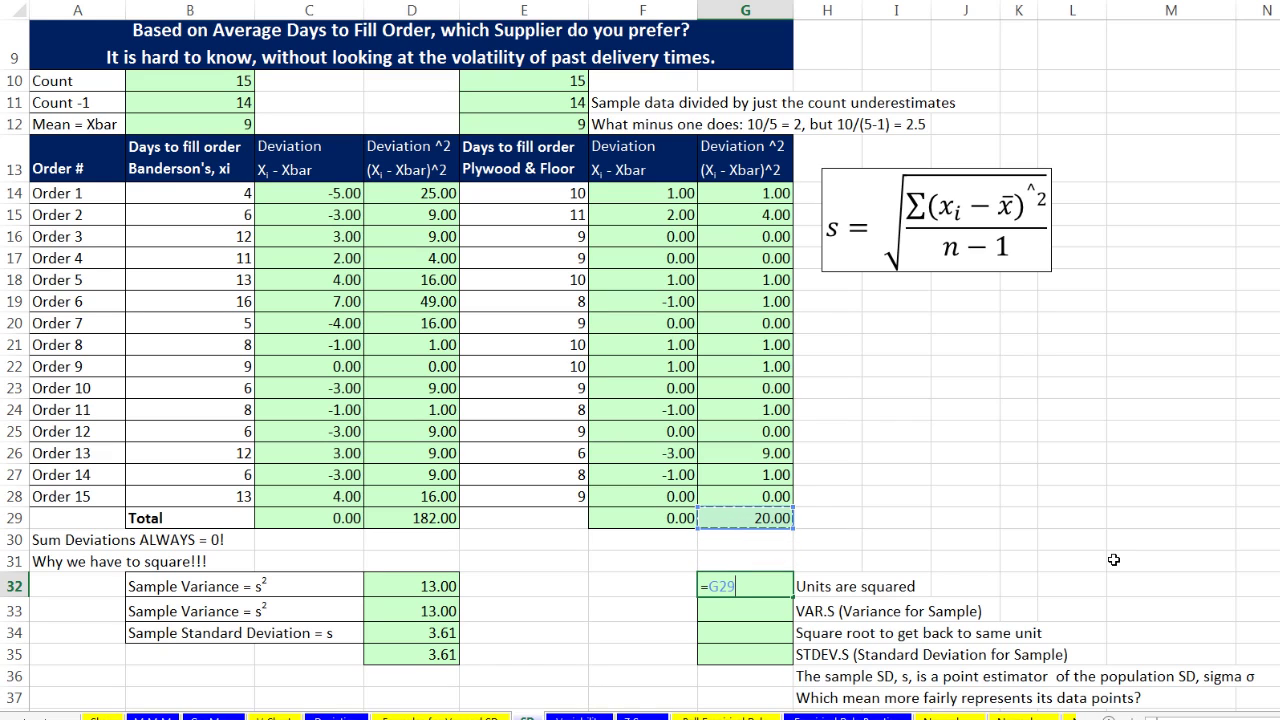
text(/)
click(568, 104)
key(Return)
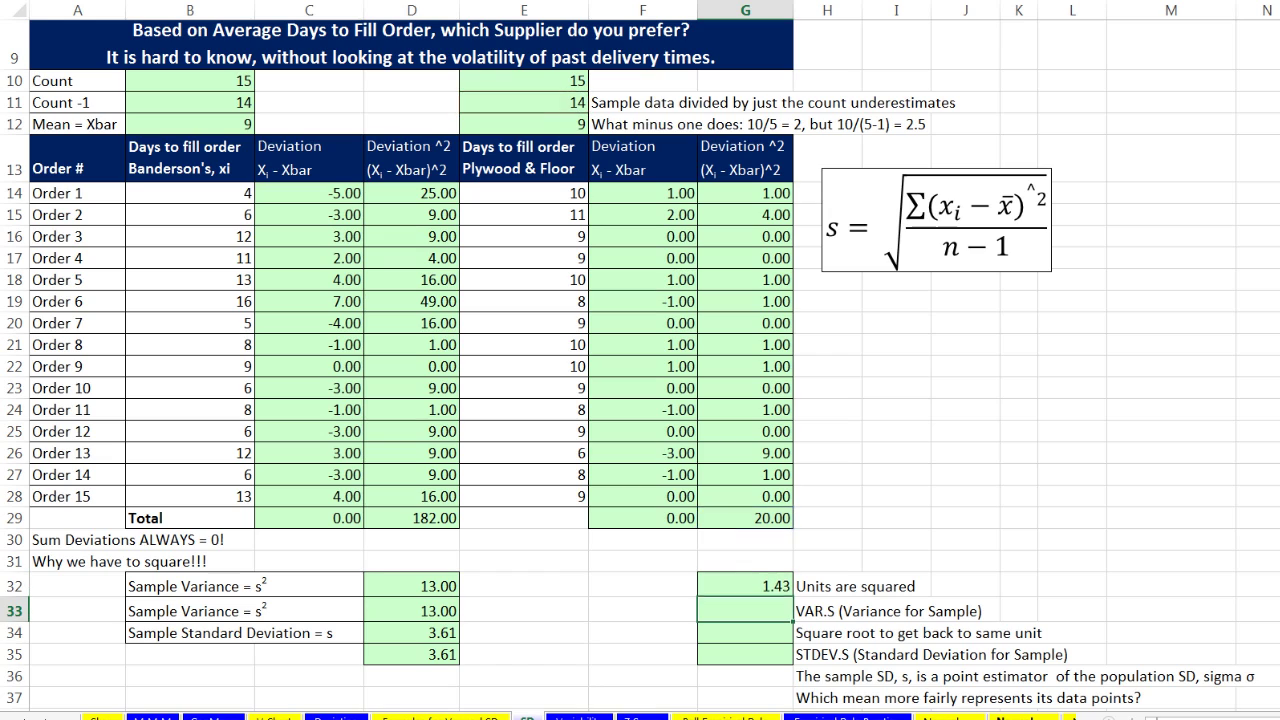
Calculate the Plywood & Floor sample variance with the built-in function in G33 by entering =VAR.S(E14:E28)
text(=var.s)
key(Tab)
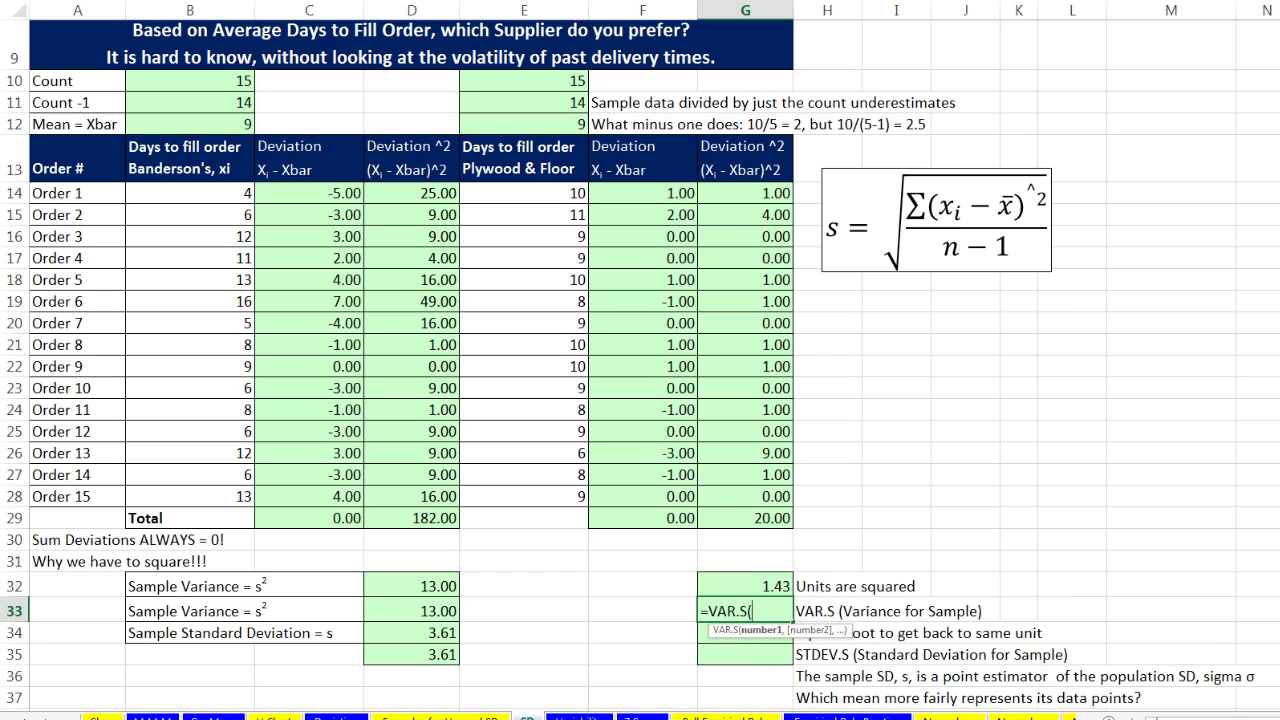
drag(543, 192, 563, 469)
key(Return)
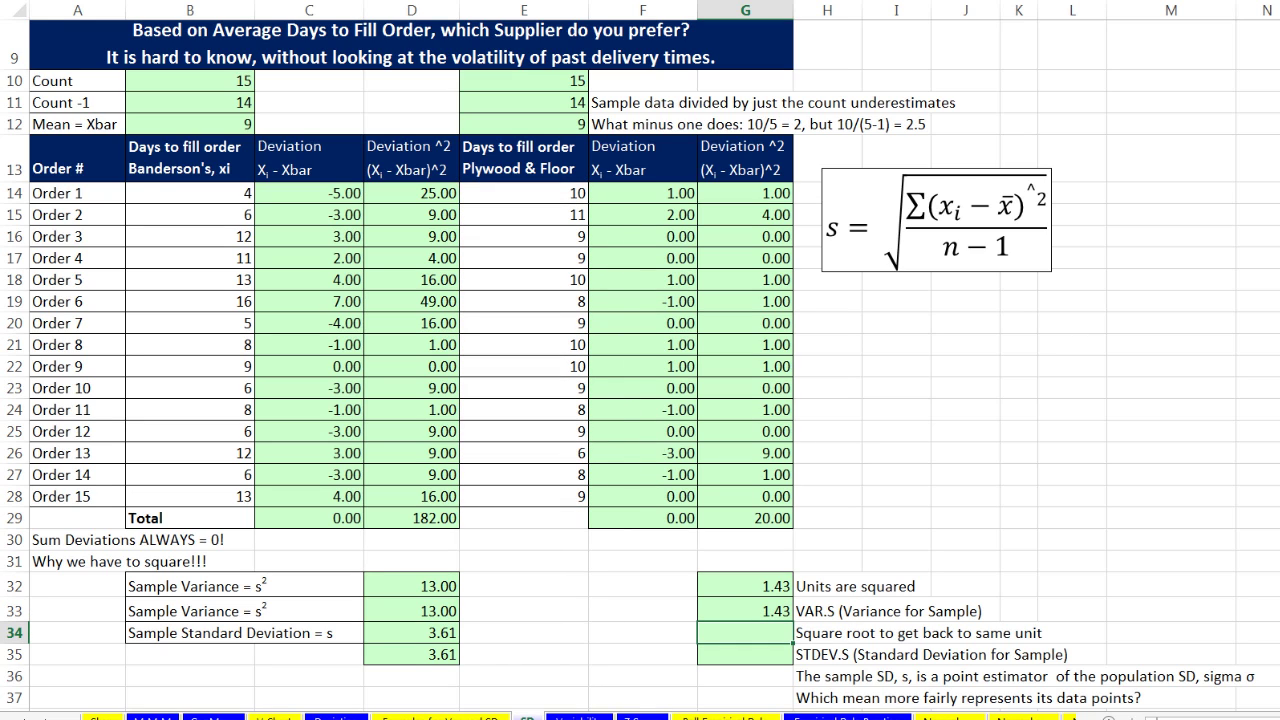
Calculate the Plywood & Floor sample standard deviation in G34 as the square root of the variance, =G32^(1/2)
text(=)
key(Up)
key(Up)
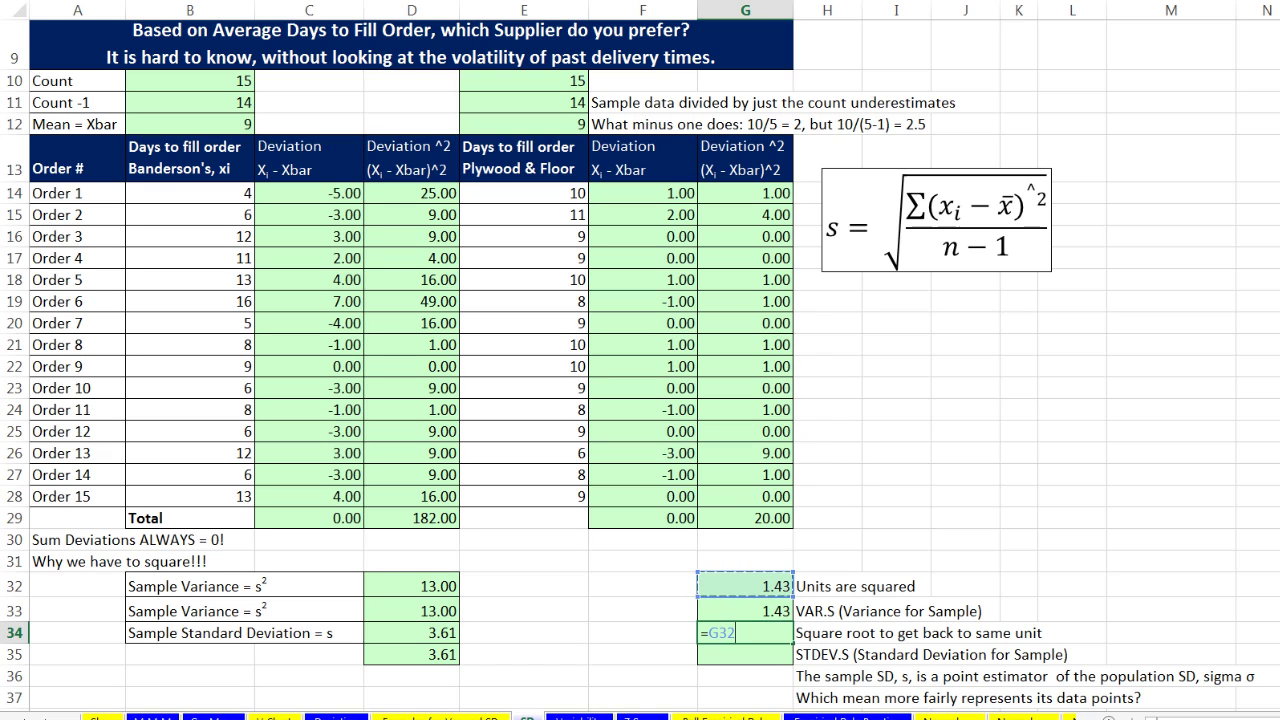
text(^)
text((1/2)
key(ctrl+Return)
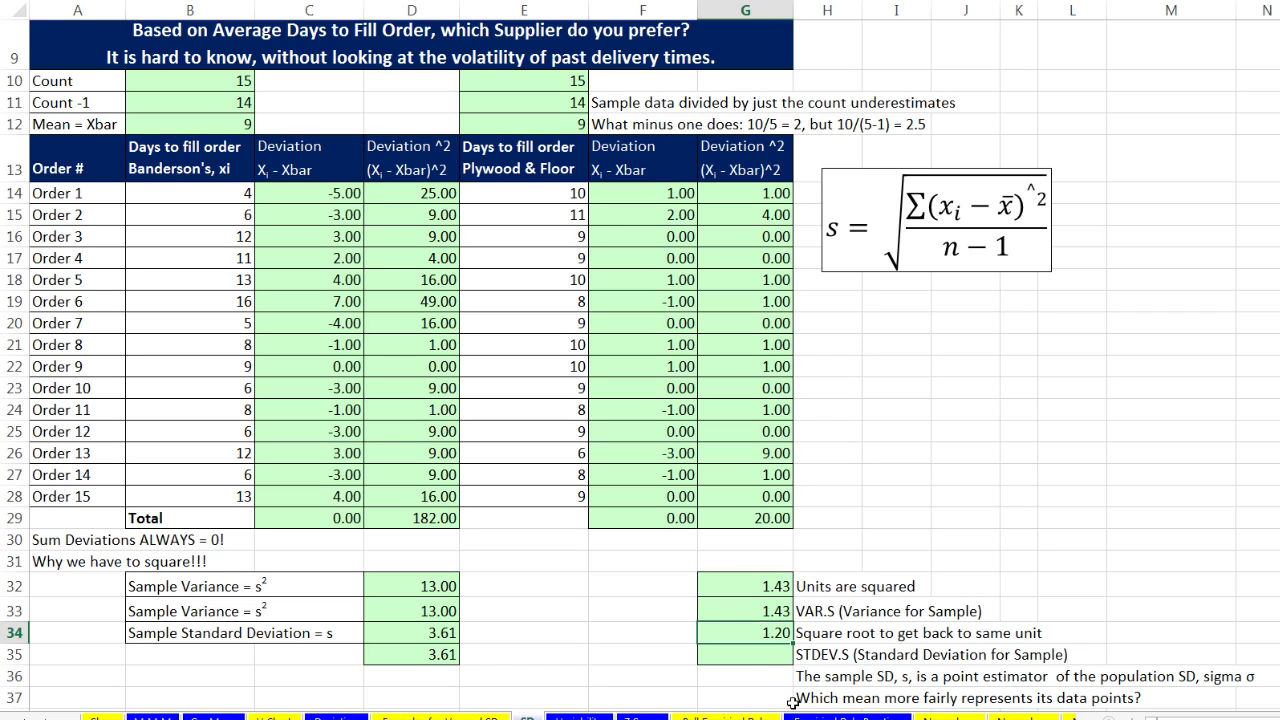
Calculate the Plywood & Floor sample standard deviation with the built-in function in G35, using STDEV.S on E14:E28
key(Return)
text(=s)
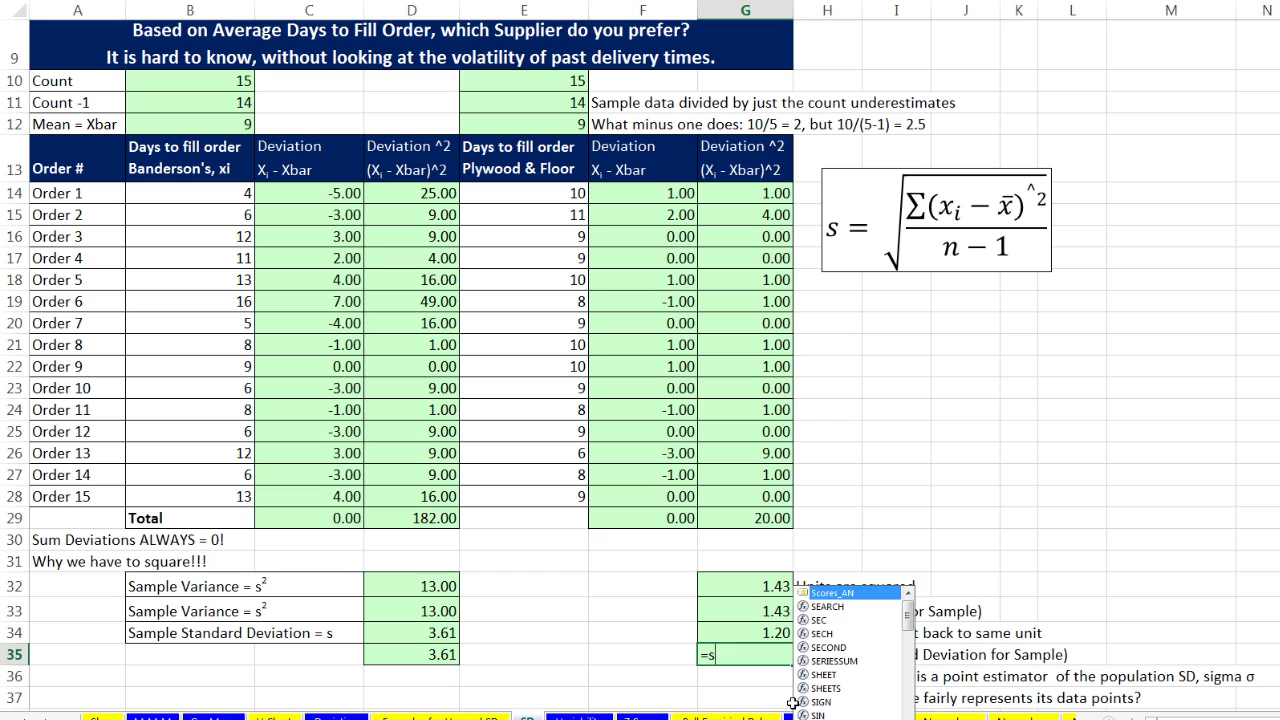
text(tde)
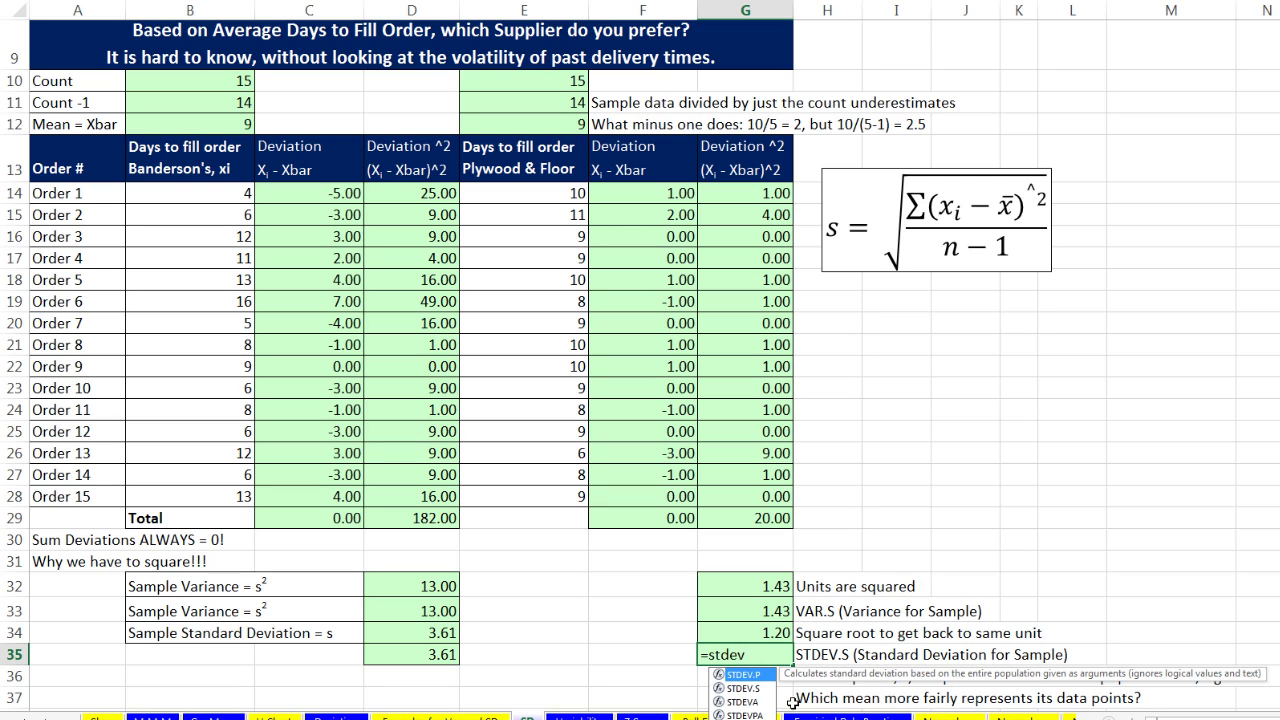
text(v)
key(Down)
key(Tab)
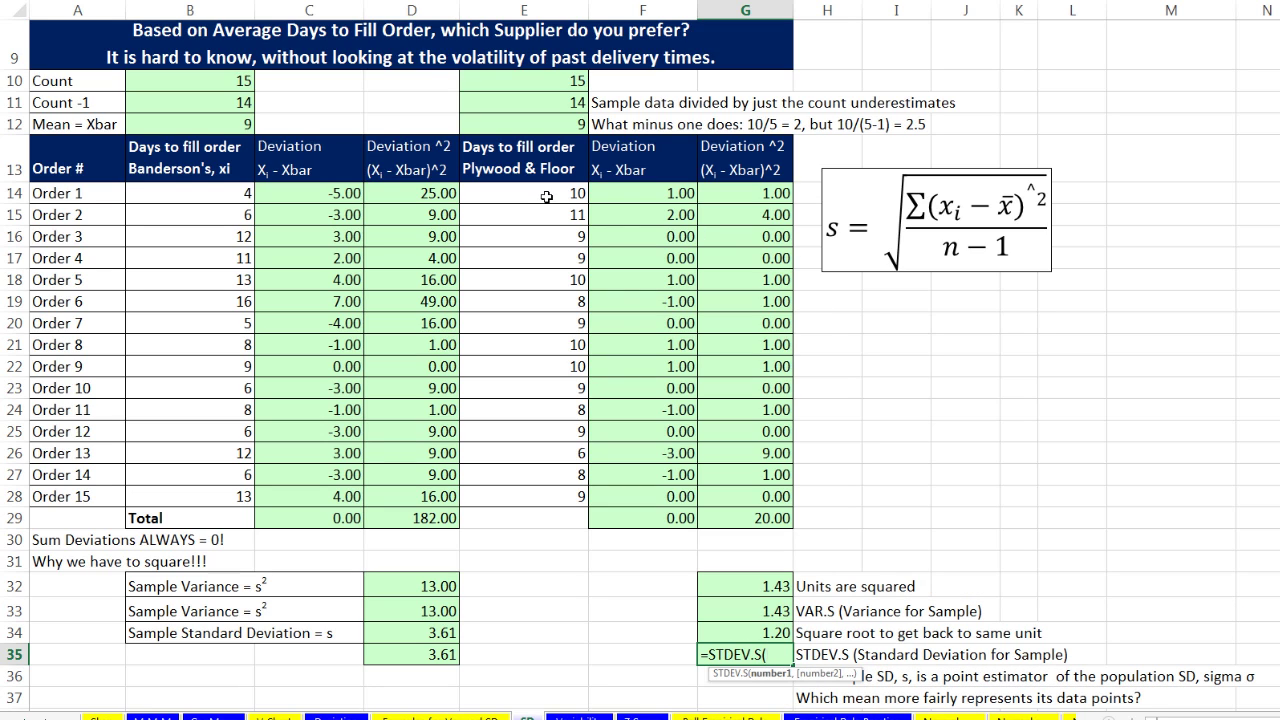
drag(547, 197, 547, 492)
key(Return)
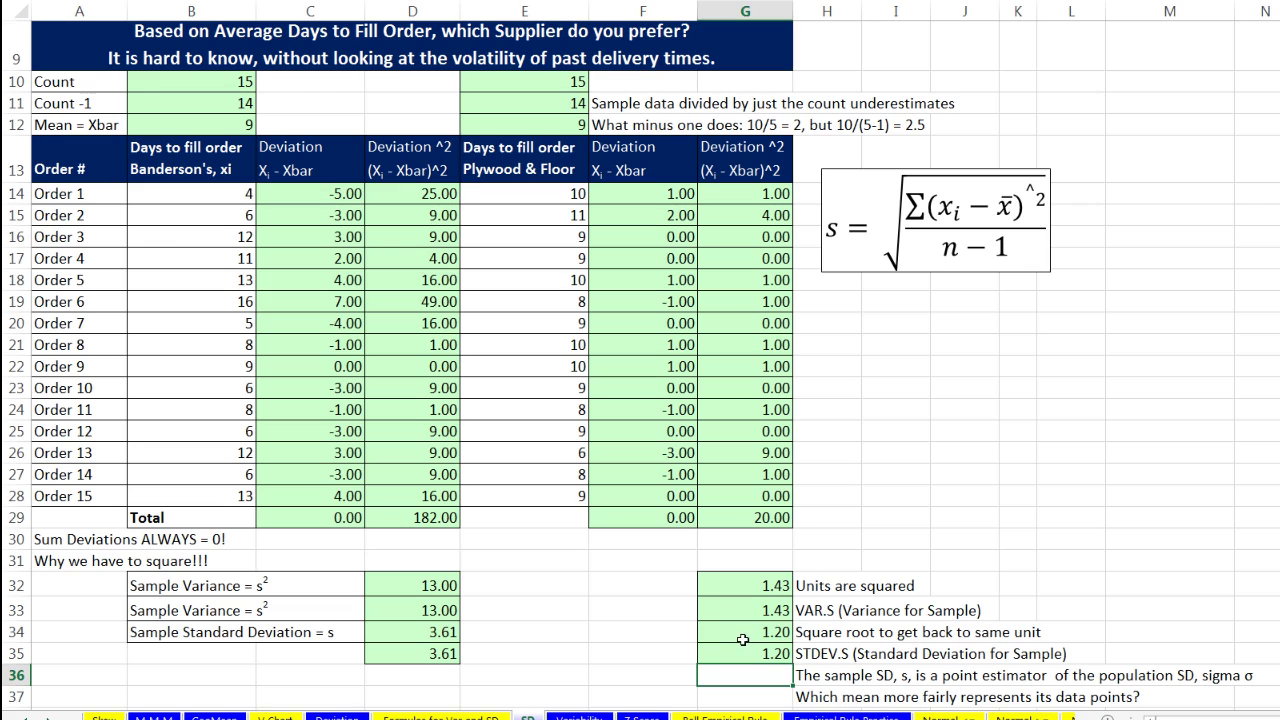
click(431, 650)
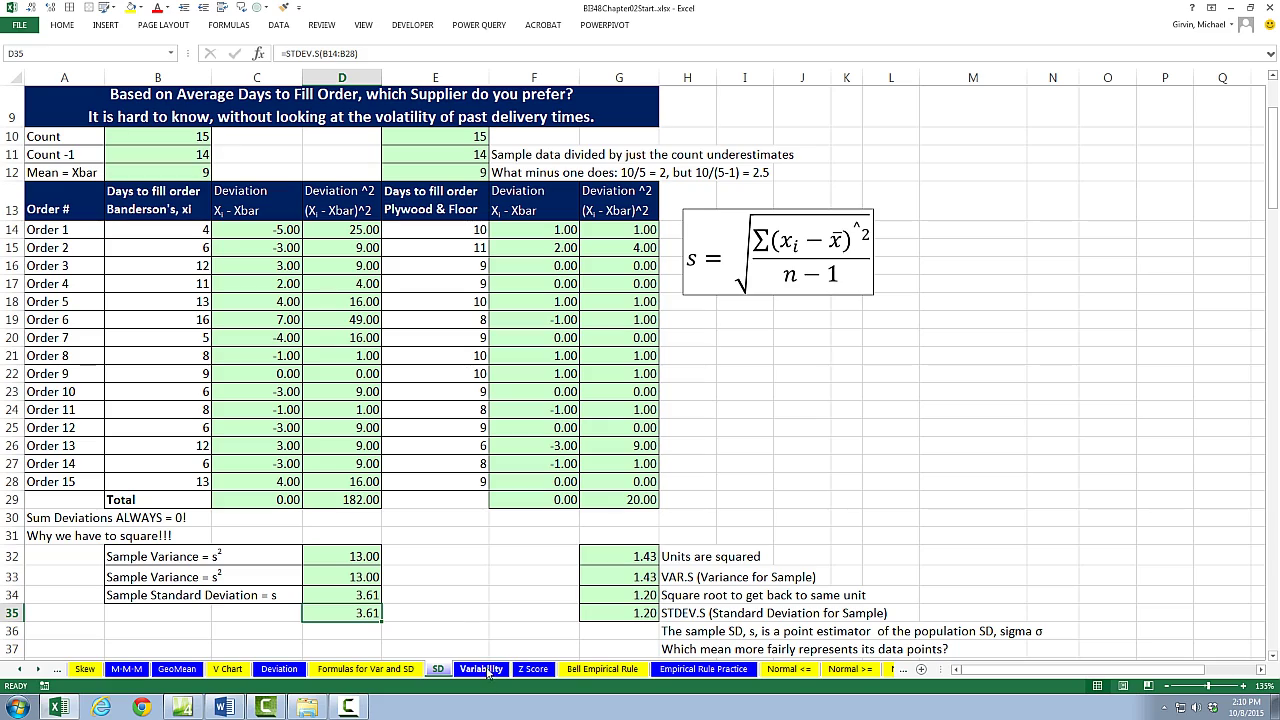
On the Variability sheet, calculate the maximum bond yield in B3 by entering =MAX(B20:B755)
click(480, 669)
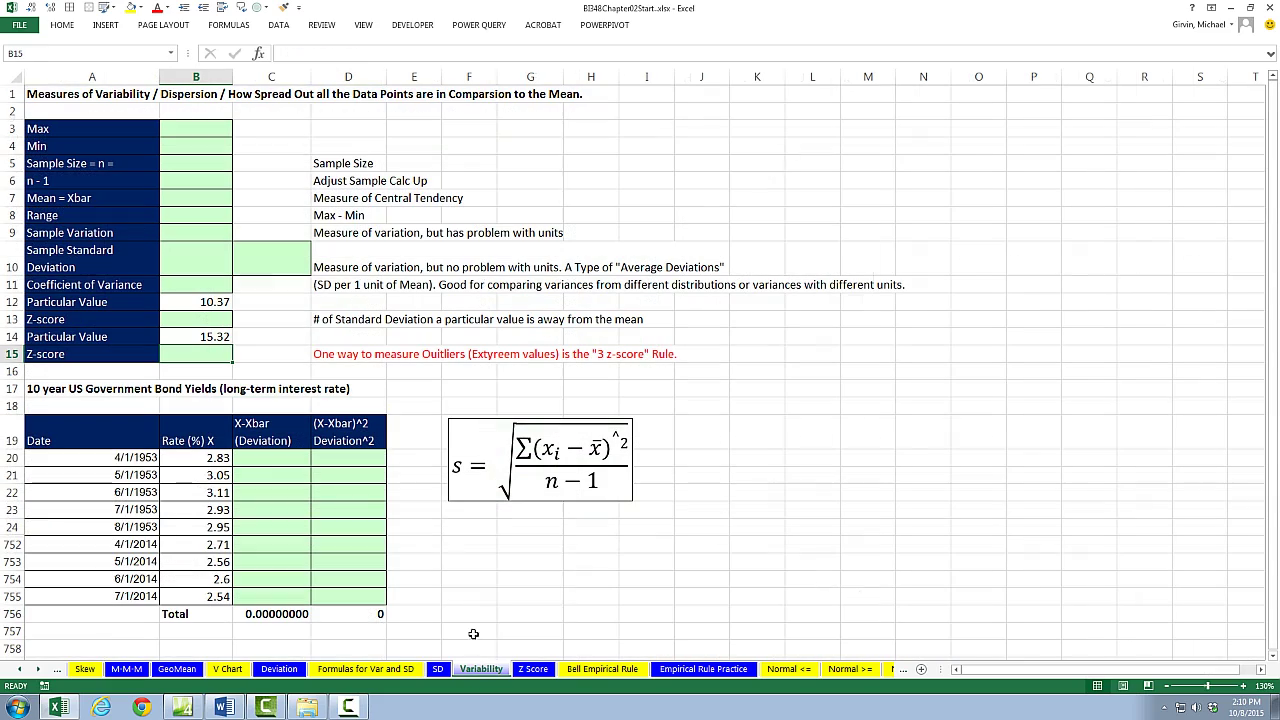
scroll(268, 508, down, 2)
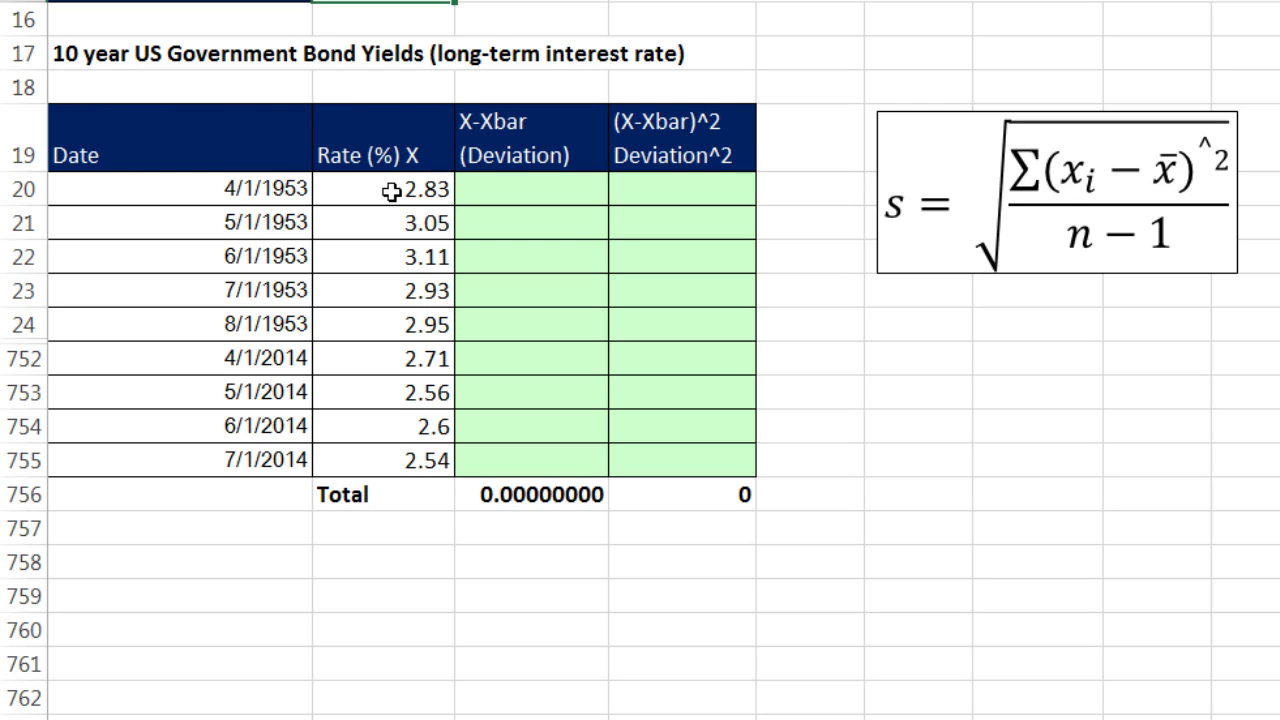
drag(394, 194, 405, 460)
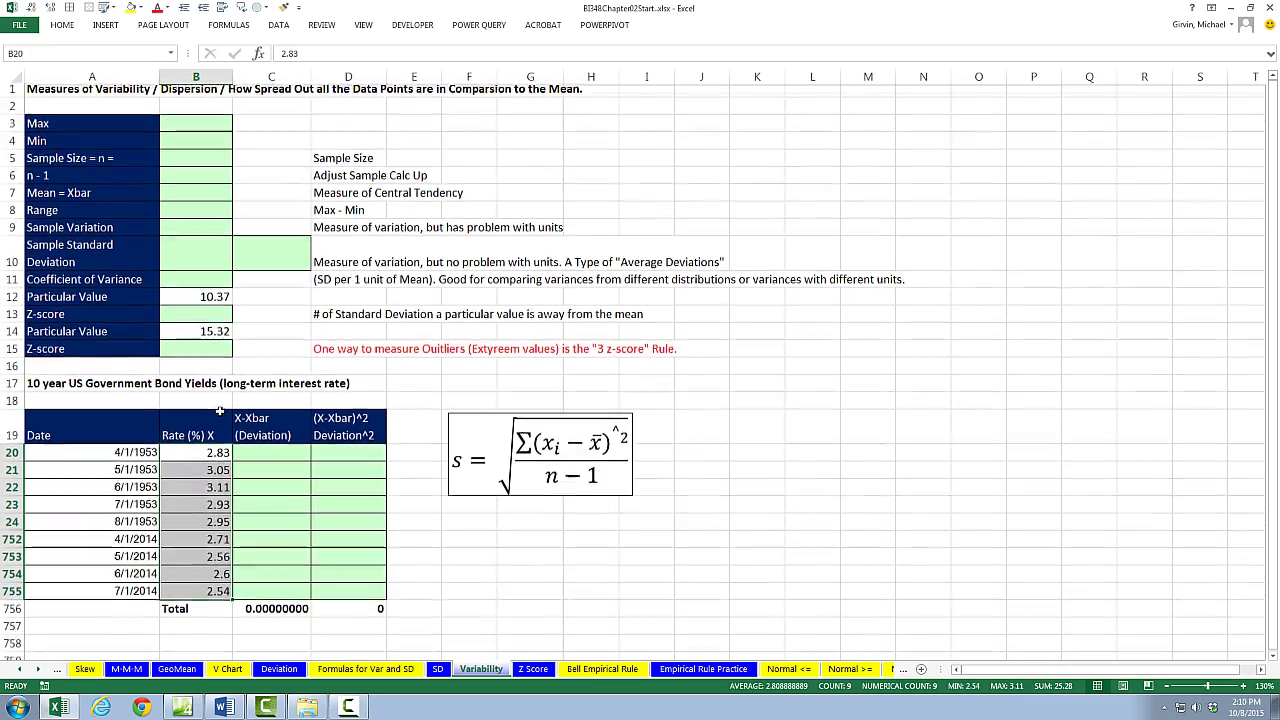
click(191, 131)
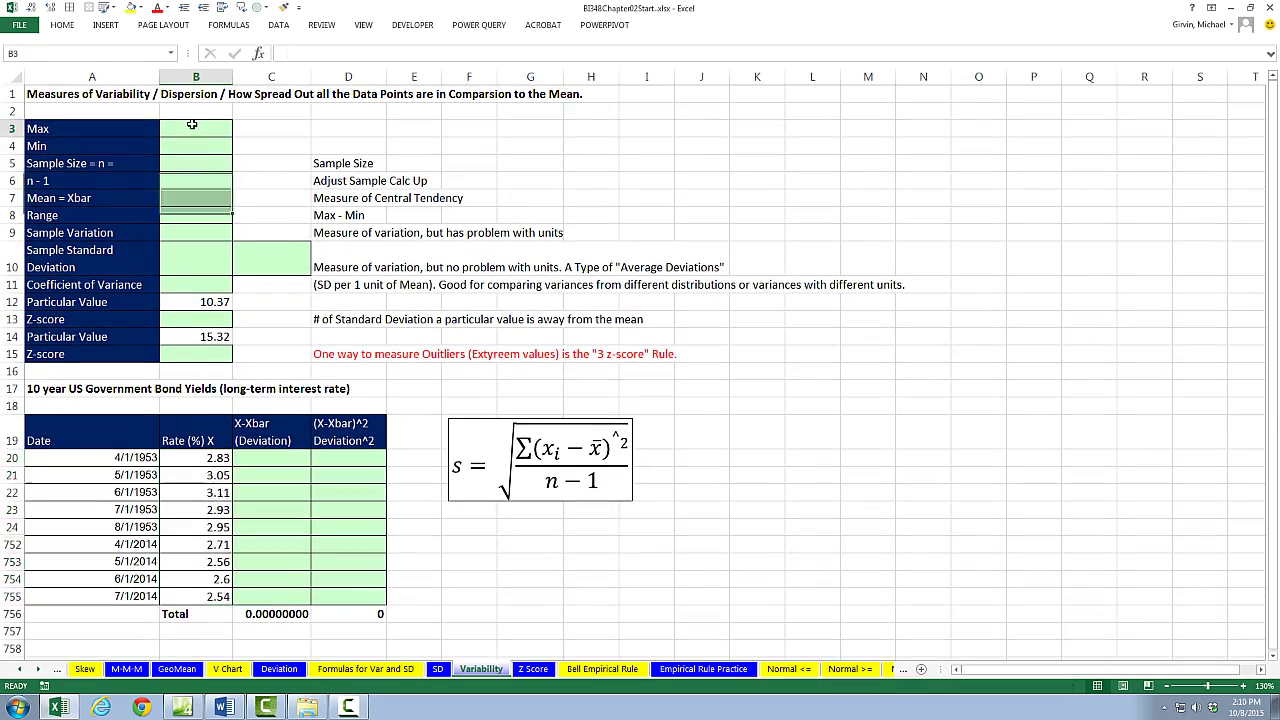
text(=max)
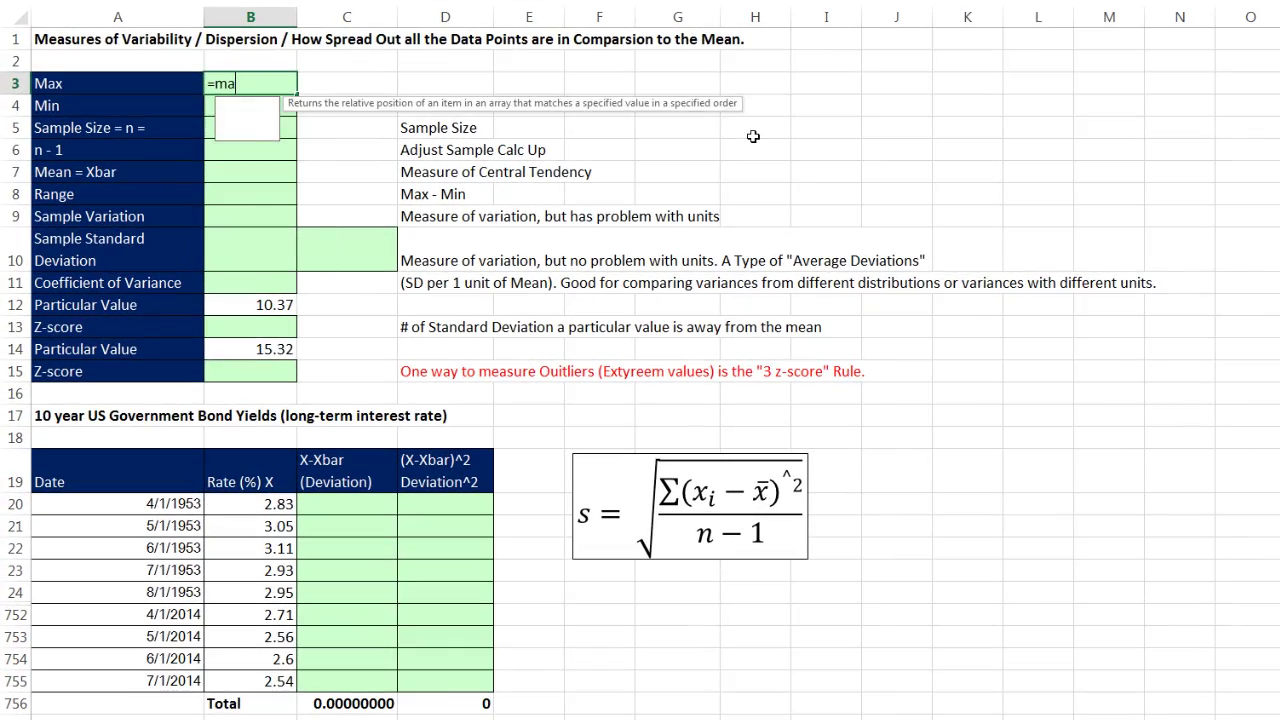
key(Tab)
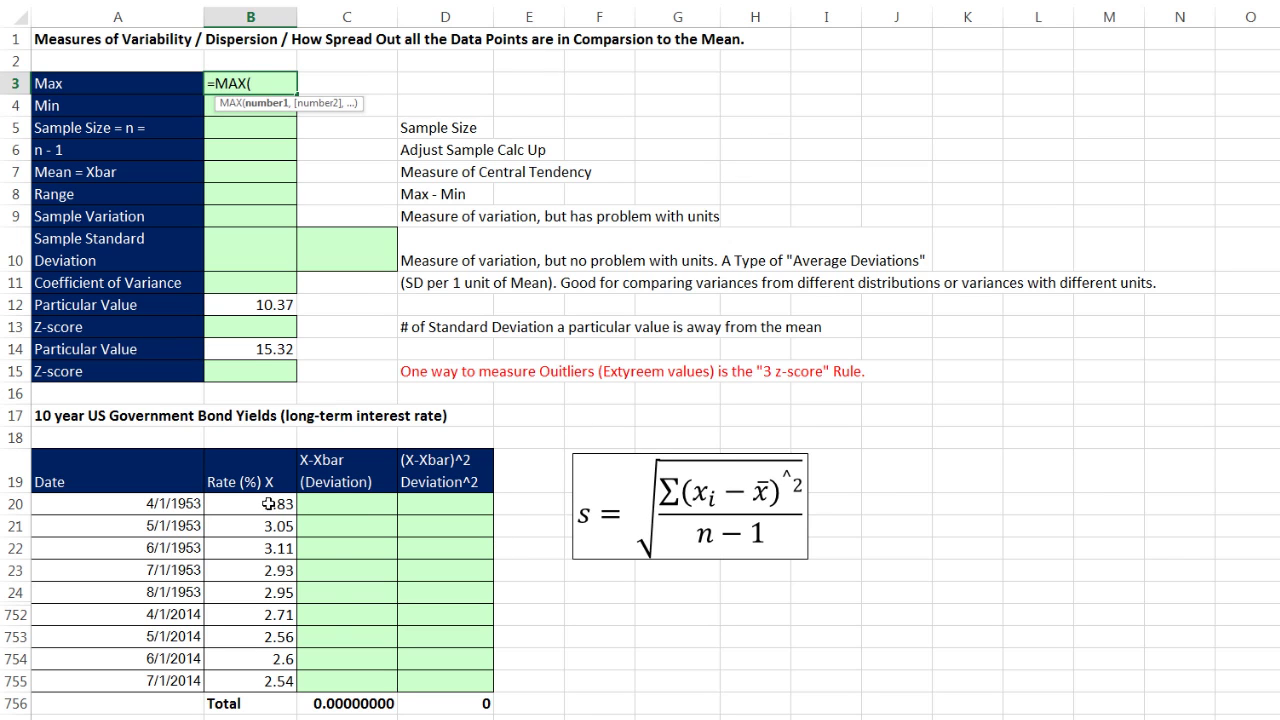
drag(268, 502, 258, 682)
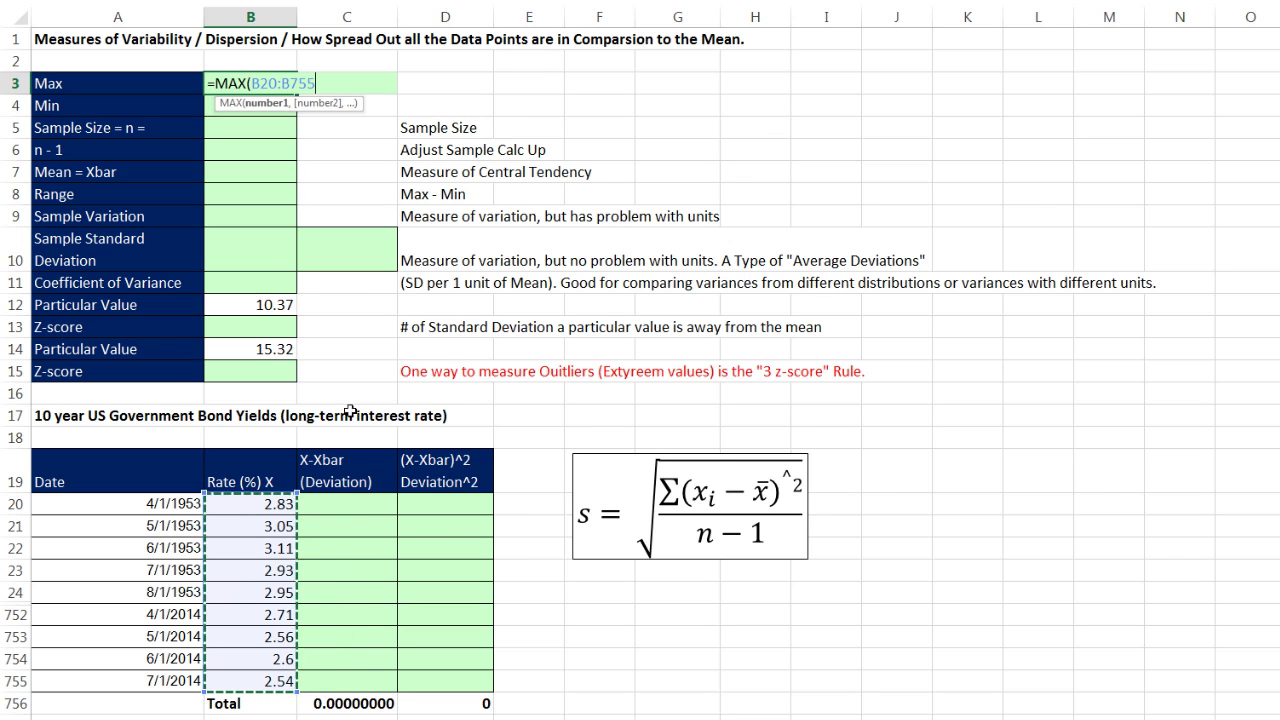
key(ctrl+Return)
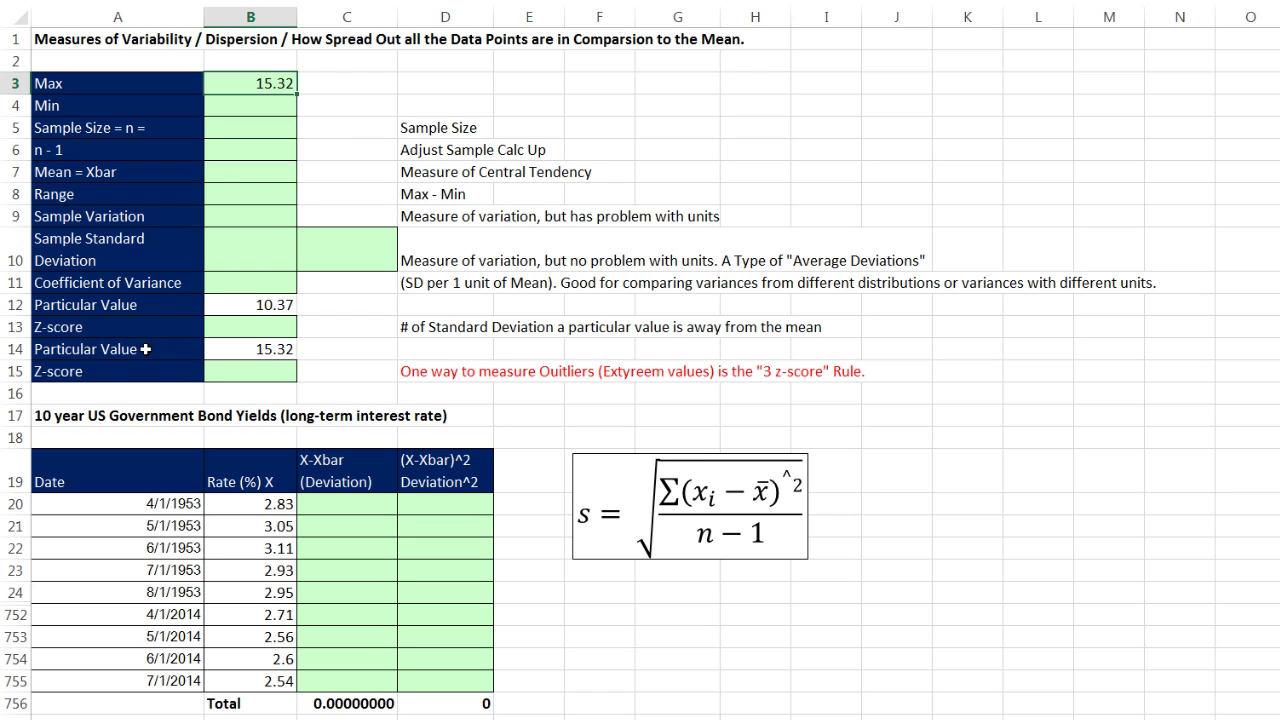
Calculate the minimum bond yield in B4 with the MIN function over the Rate (%) values from B20 down
click(270, 112)
text(=min)
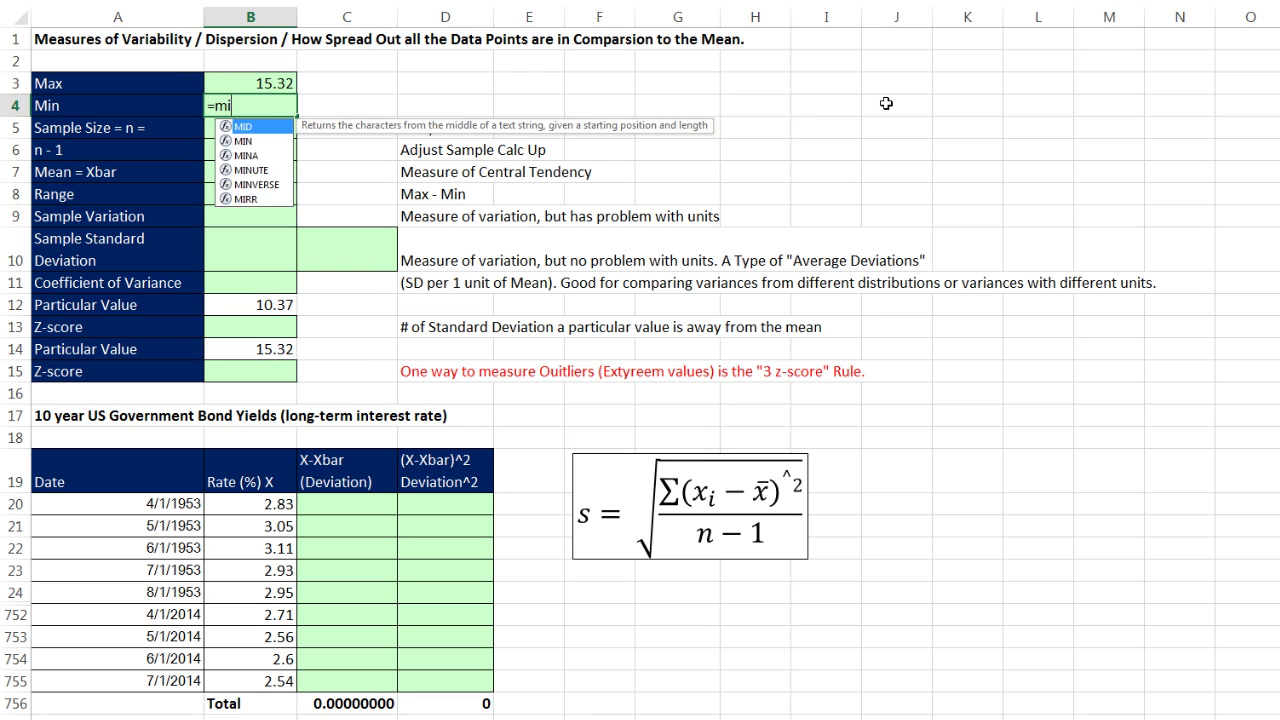
key(Tab)
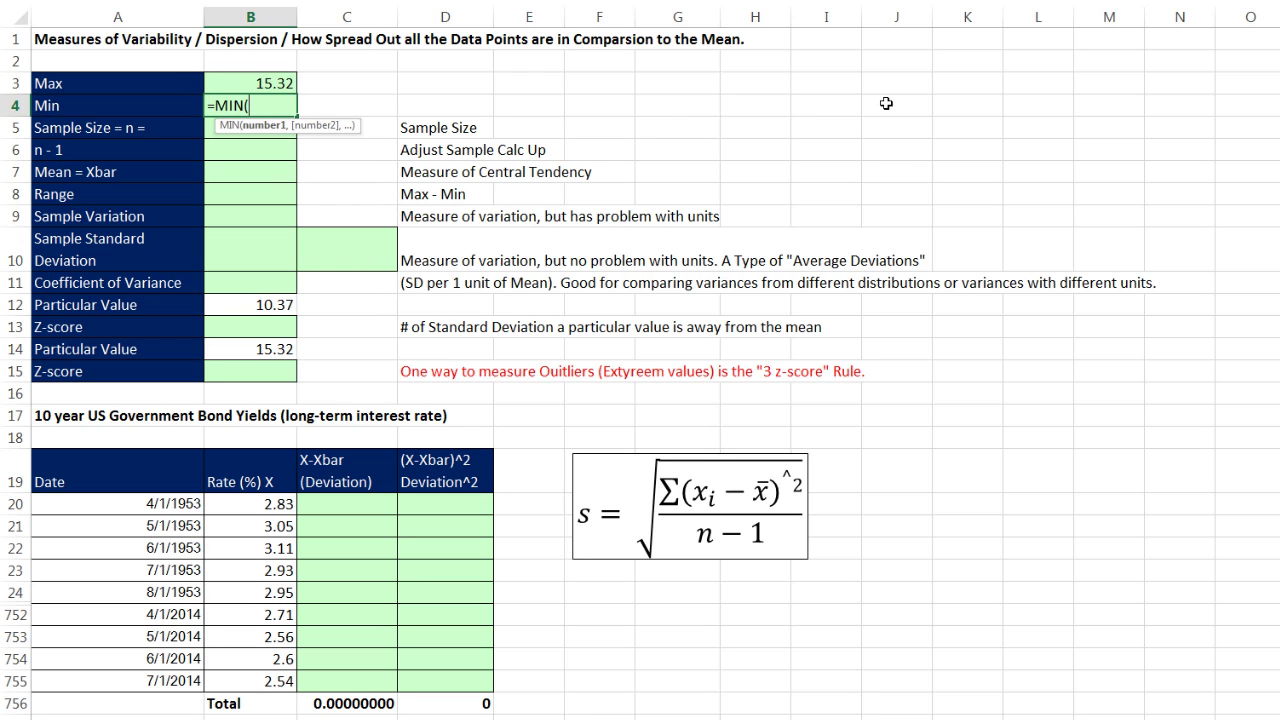
click(247, 502)
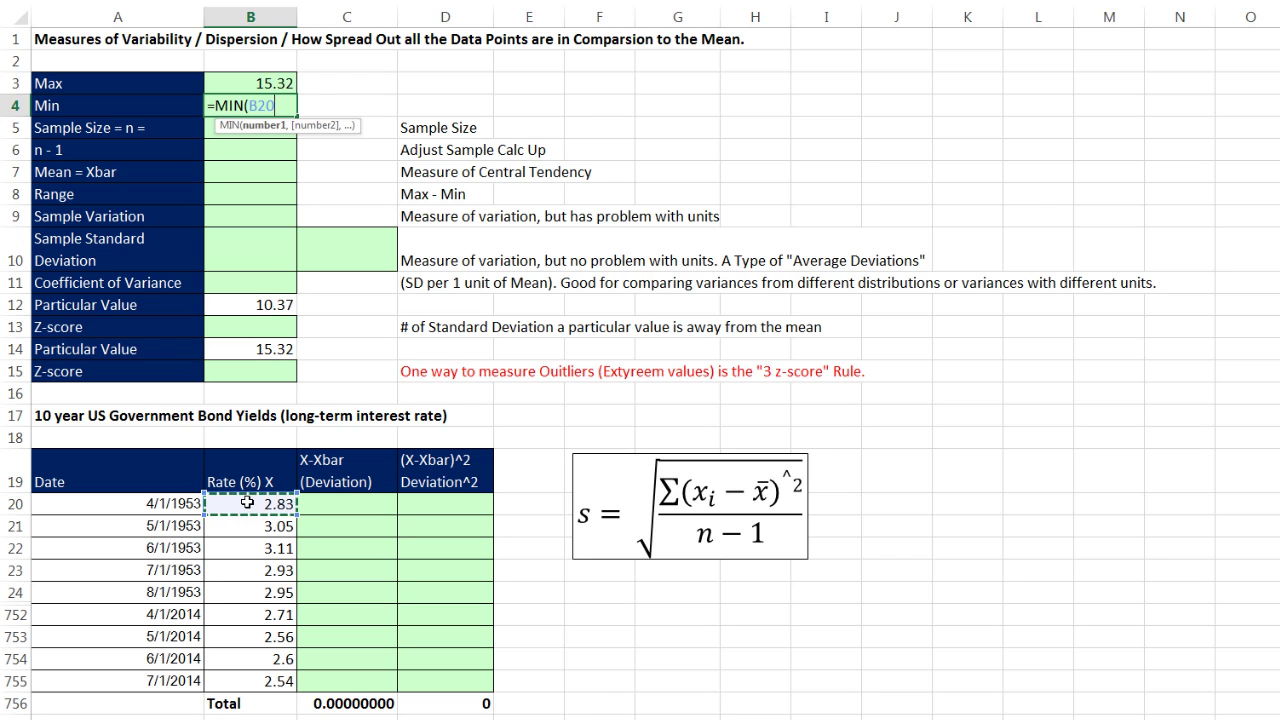
key(ctrl+shift+Down)
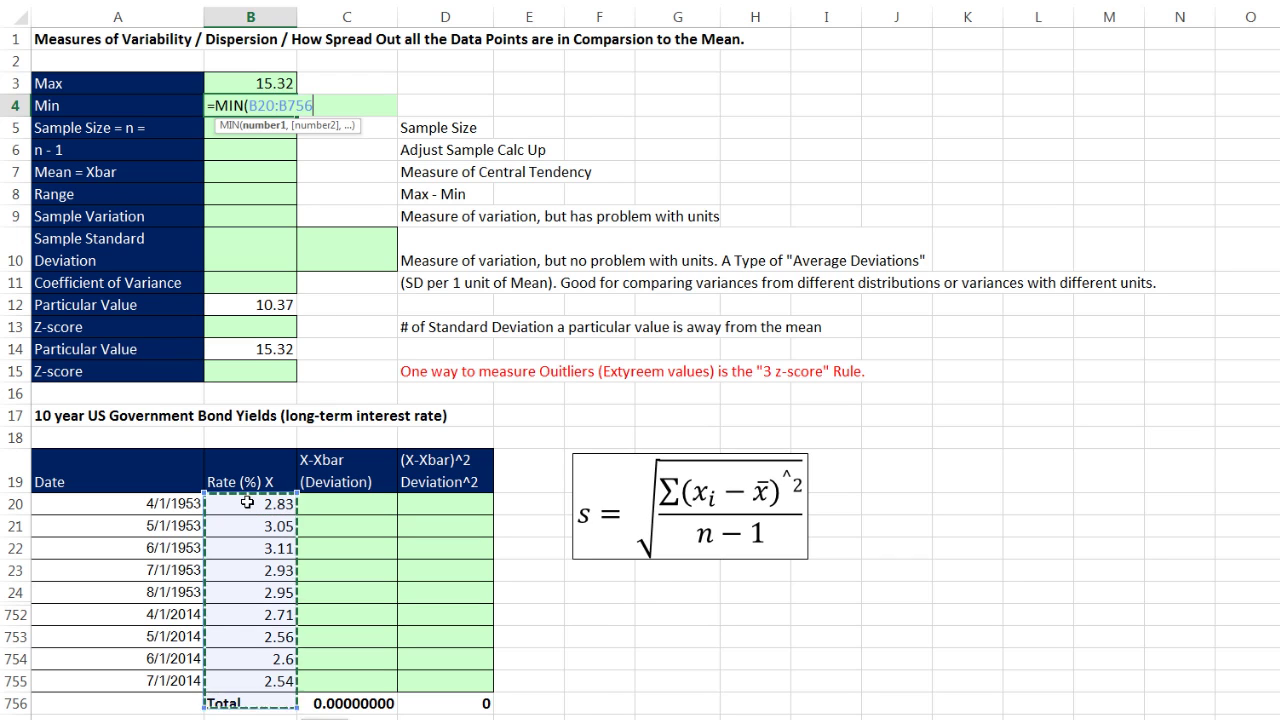
key(Return)
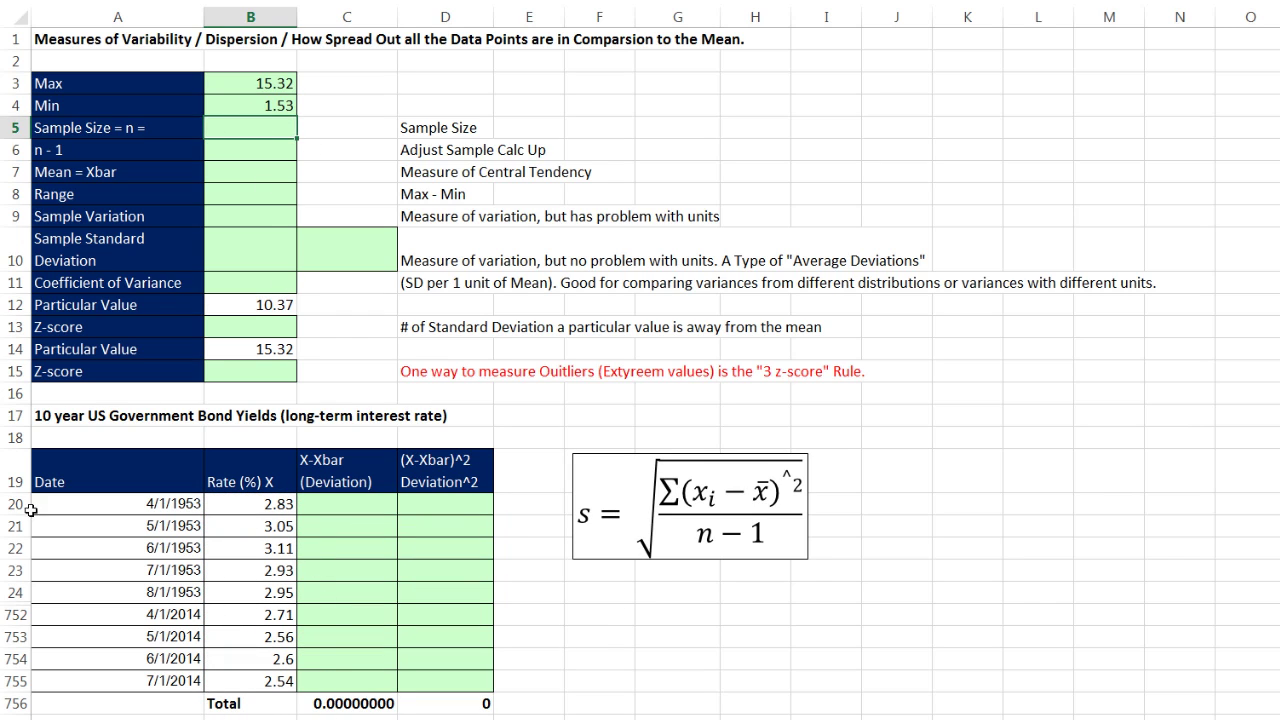
drag(24, 507, 9, 682)
right_click(14, 578)
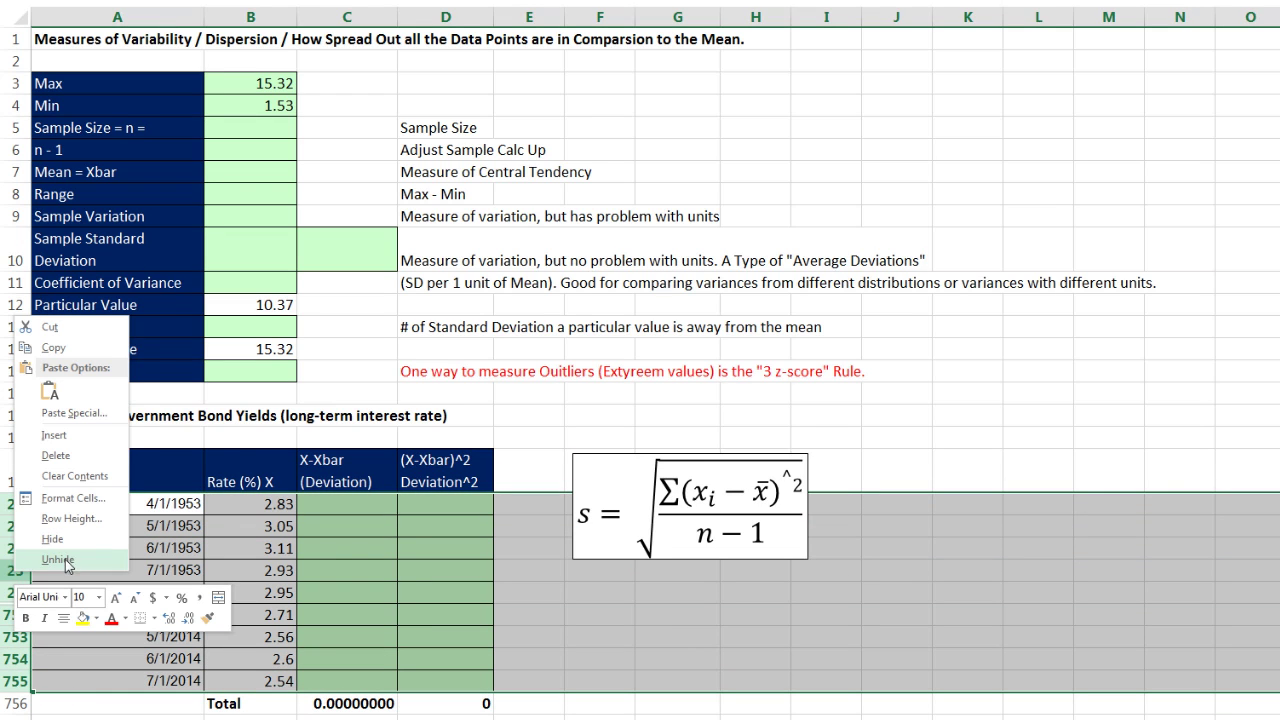
key(Escape)
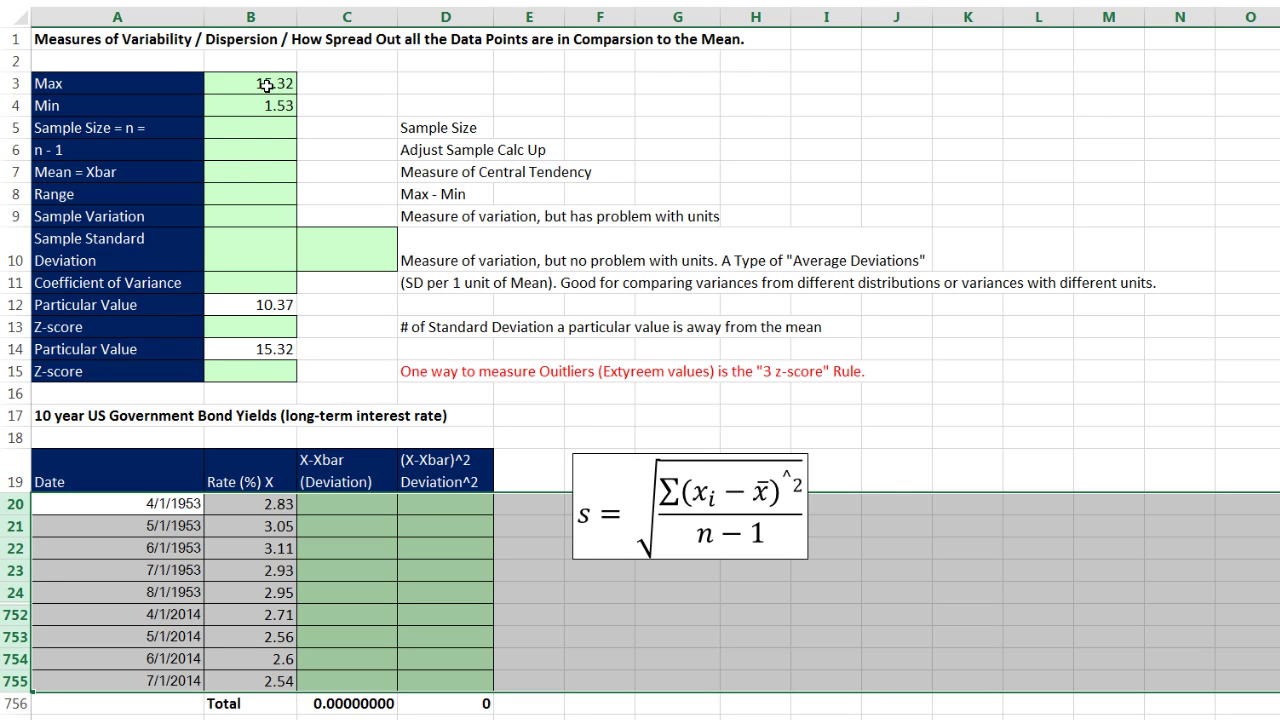
Calculate the sample size in B5 with =COUNT(B20:B755) and n - 1 in B6 with =B5-1
drag(261, 86, 258, 106)
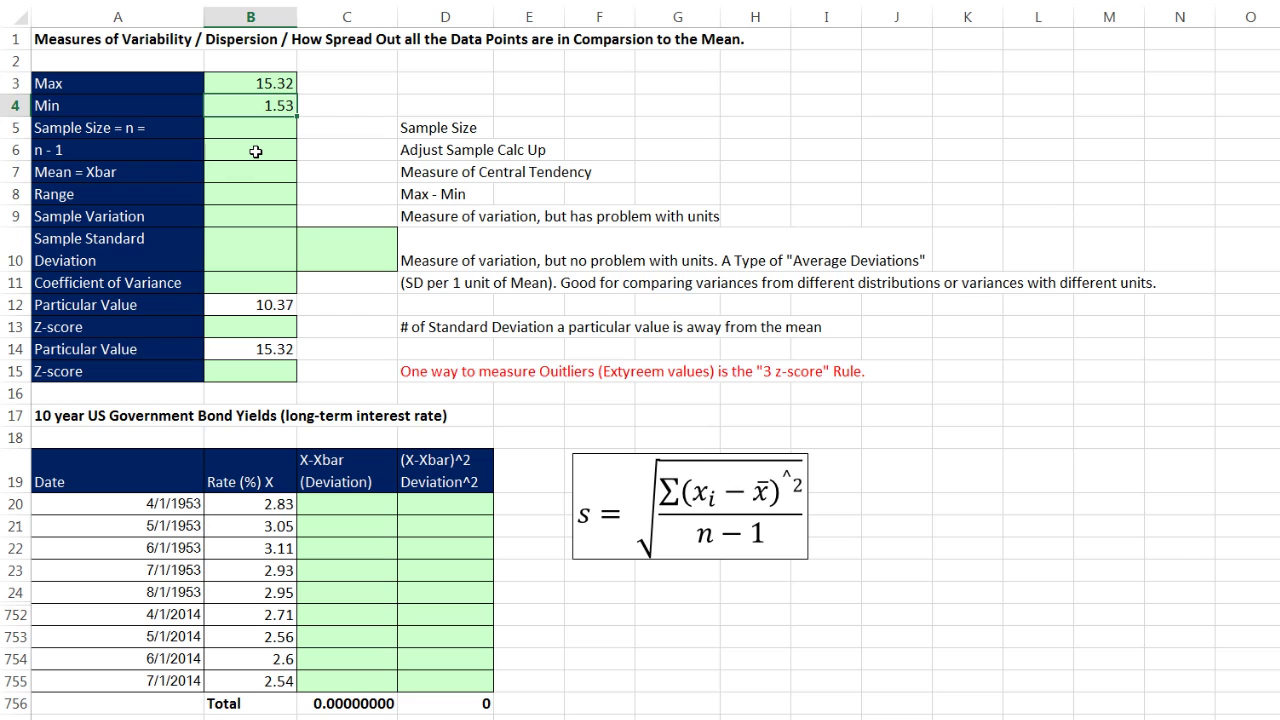
key(Down)
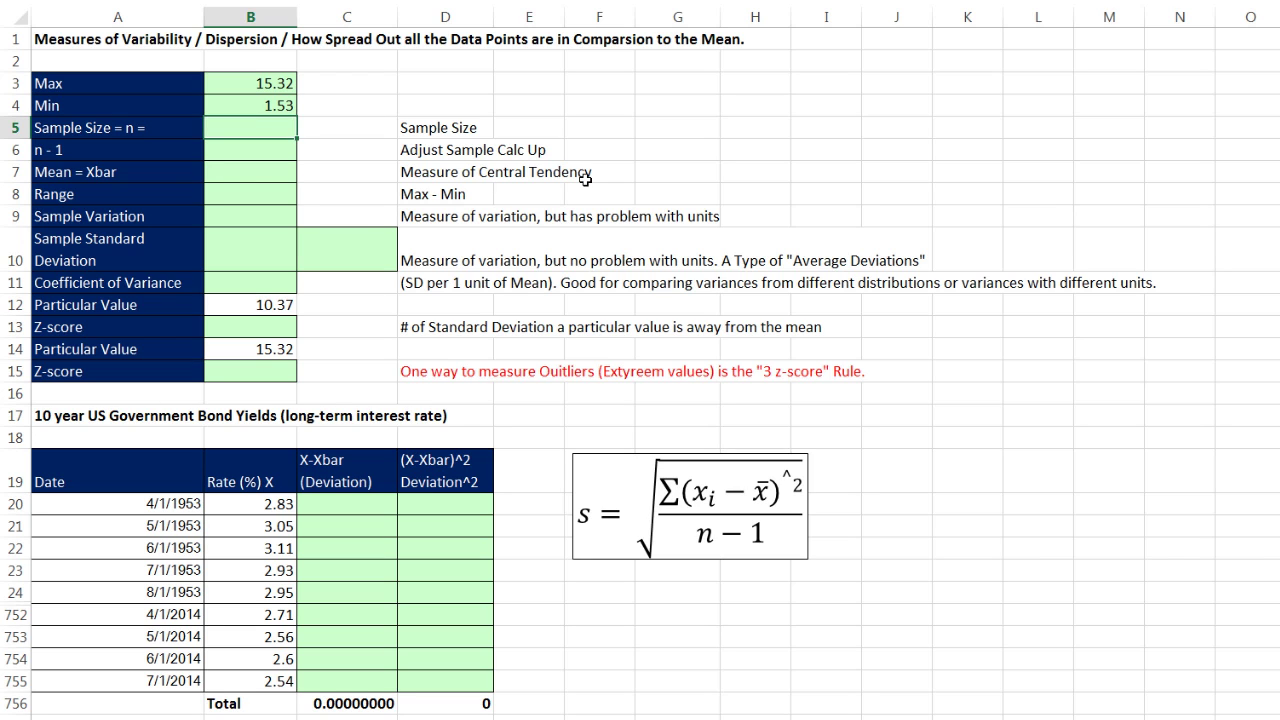
text(=count)
key(Tab)
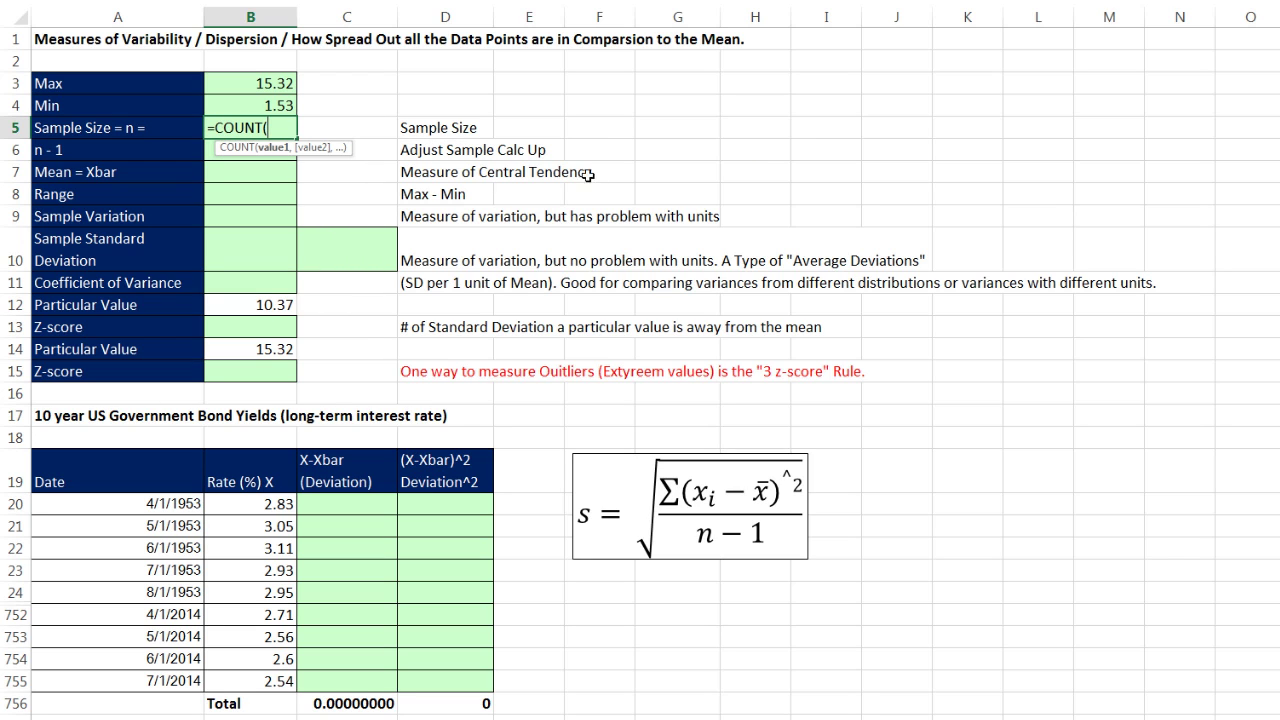
drag(249, 504, 262, 681)
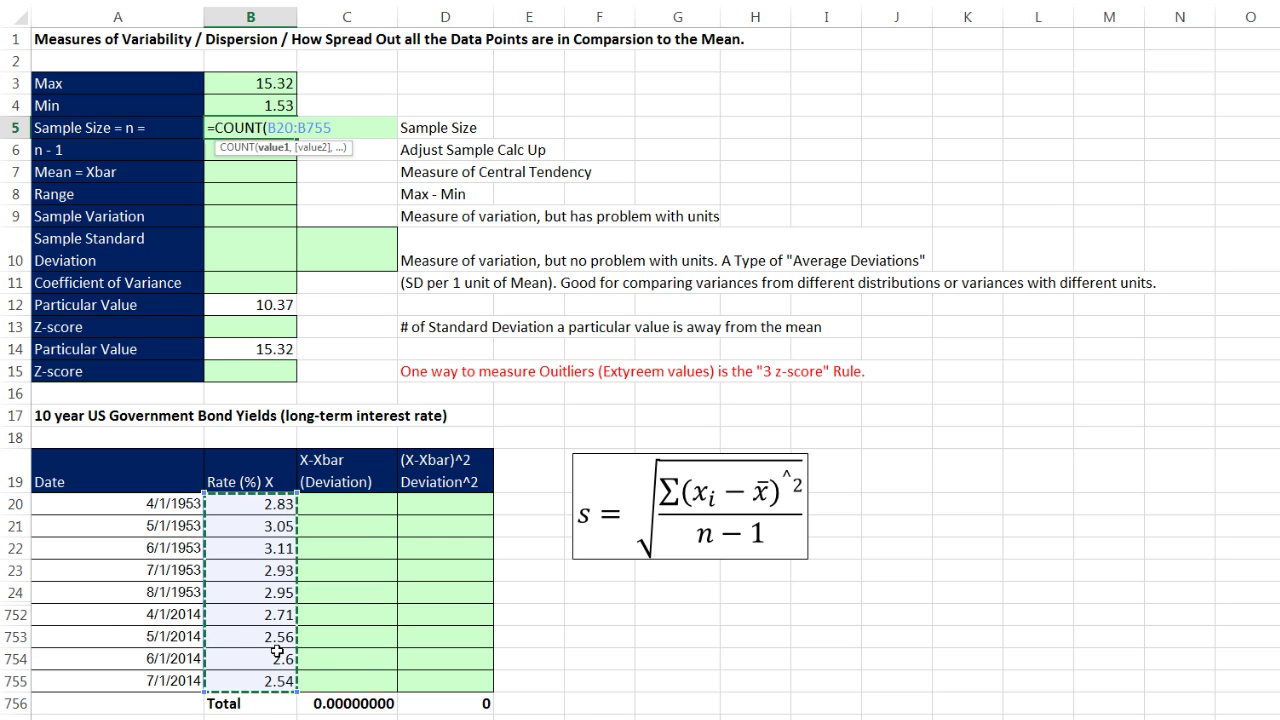
key(Return)
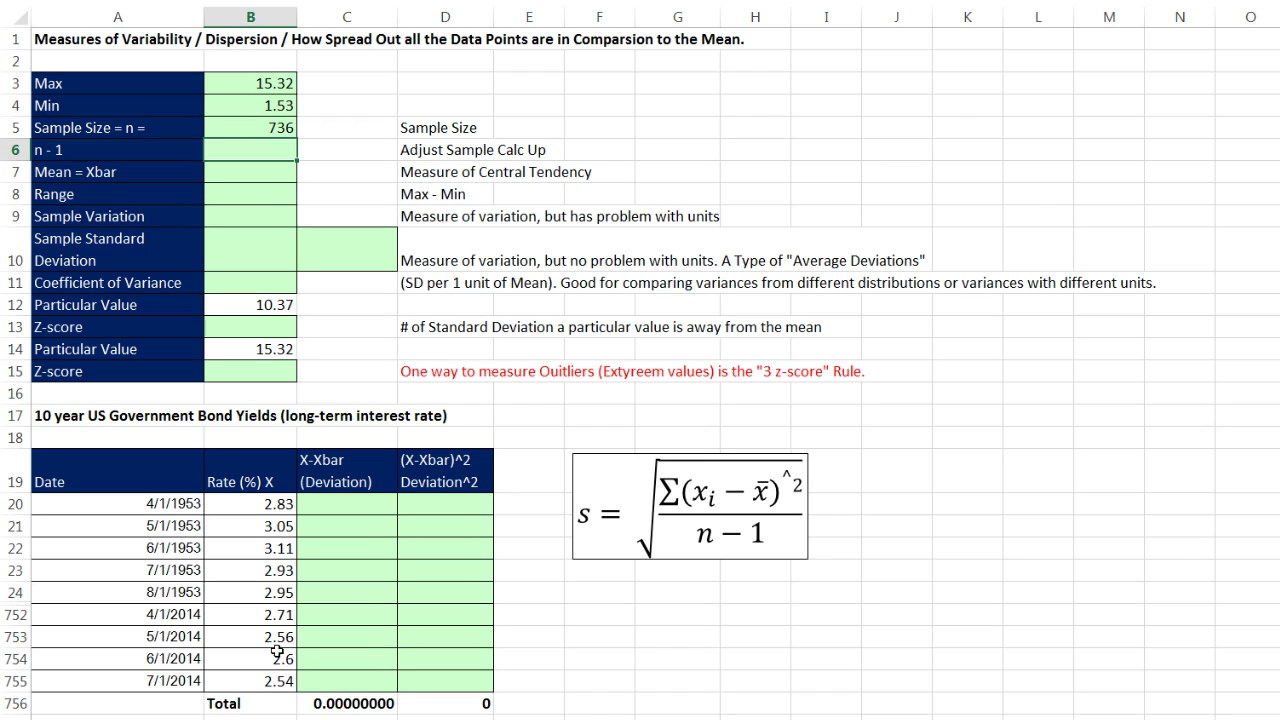
text(=B5-1)
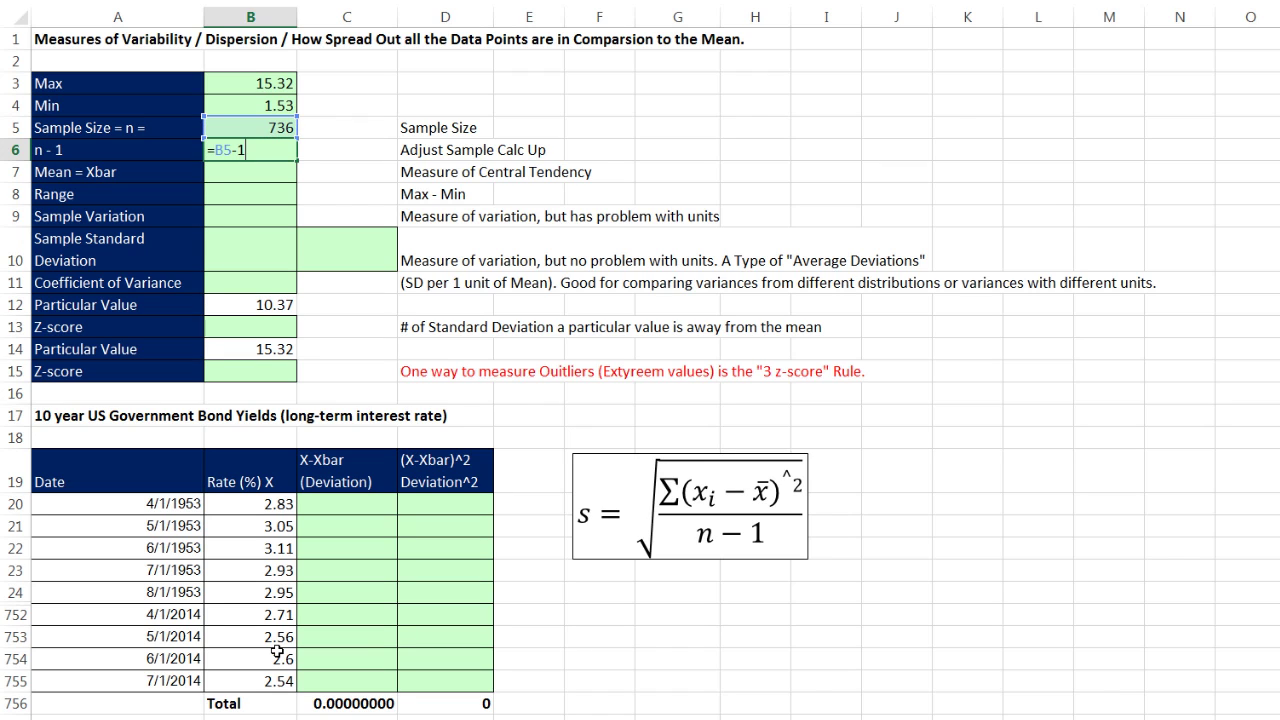
key(Return)
Calculate the mean bond yield in B7 by entering =AVERAGE(B20:B755)
text(=aver)
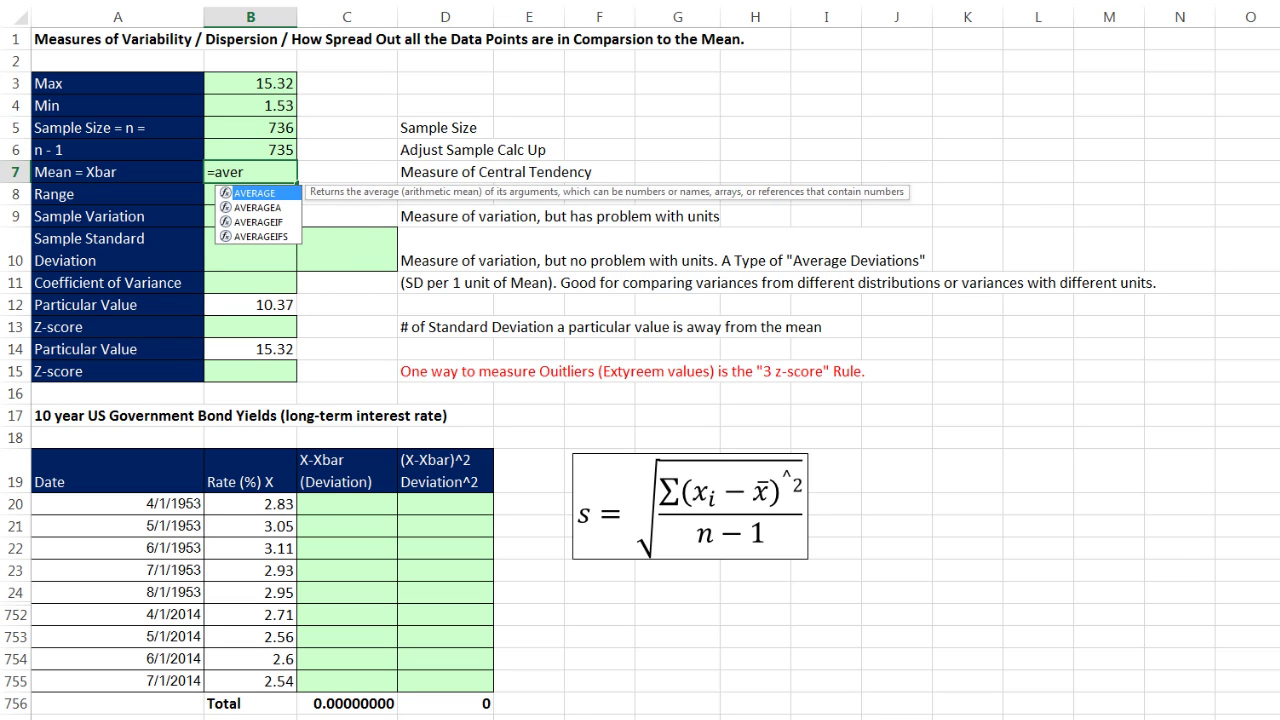
key(Tab)
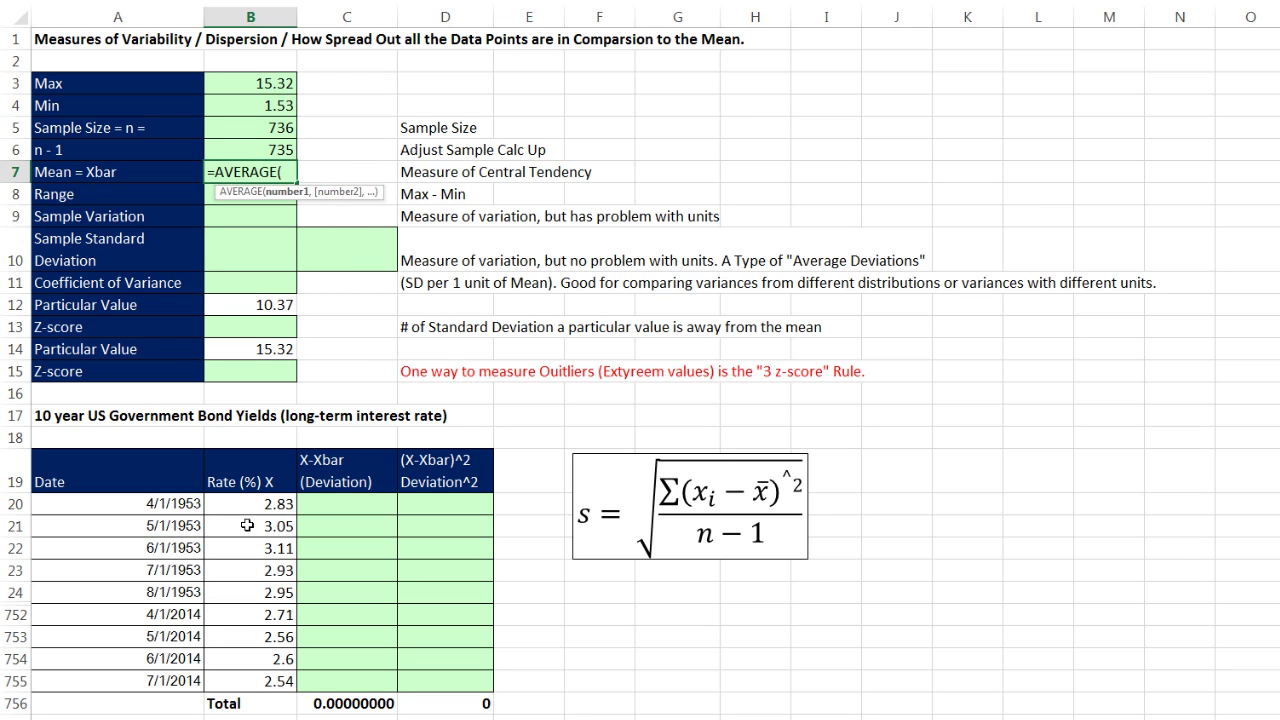
drag(231, 504, 210, 682)
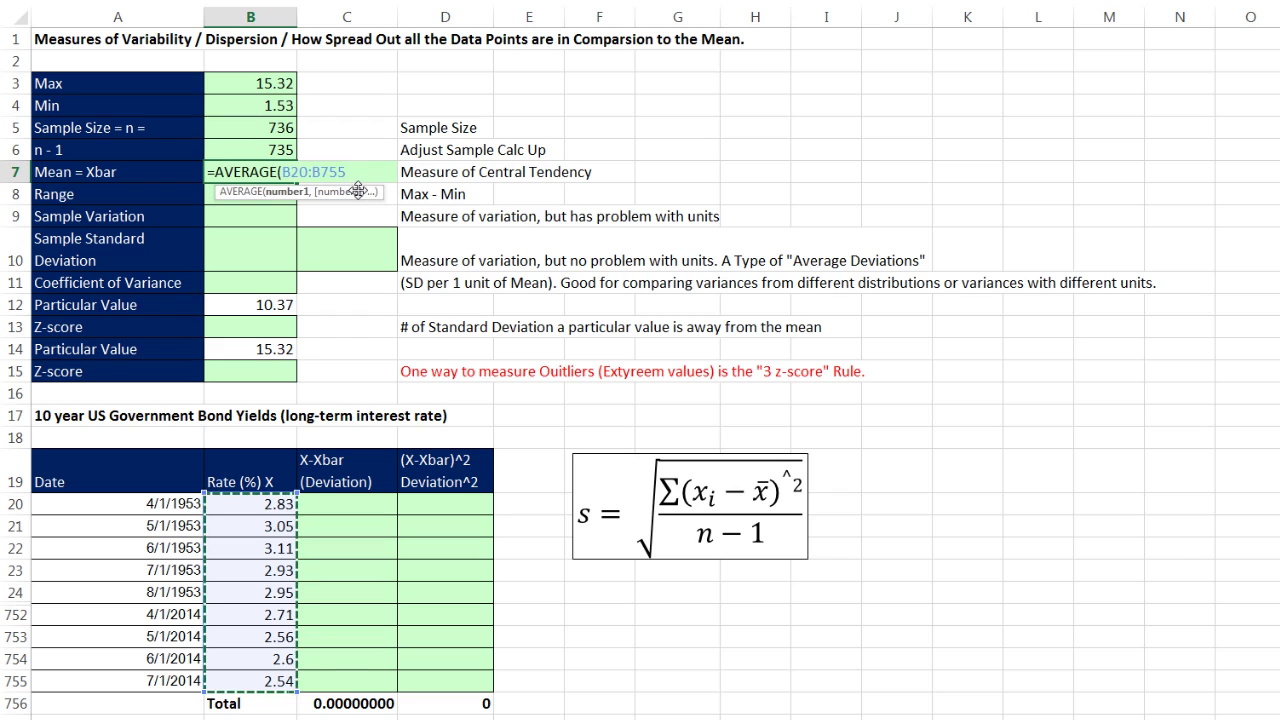
key(ctrl+Return)
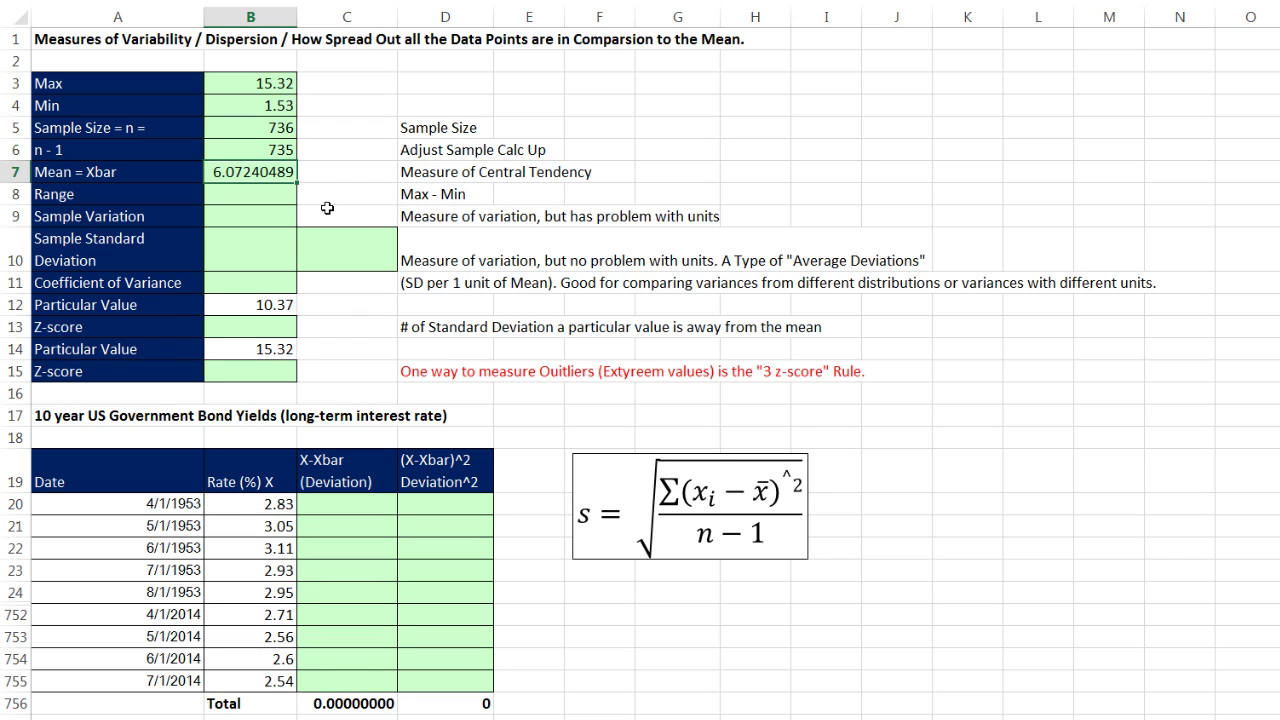
click(262, 196)
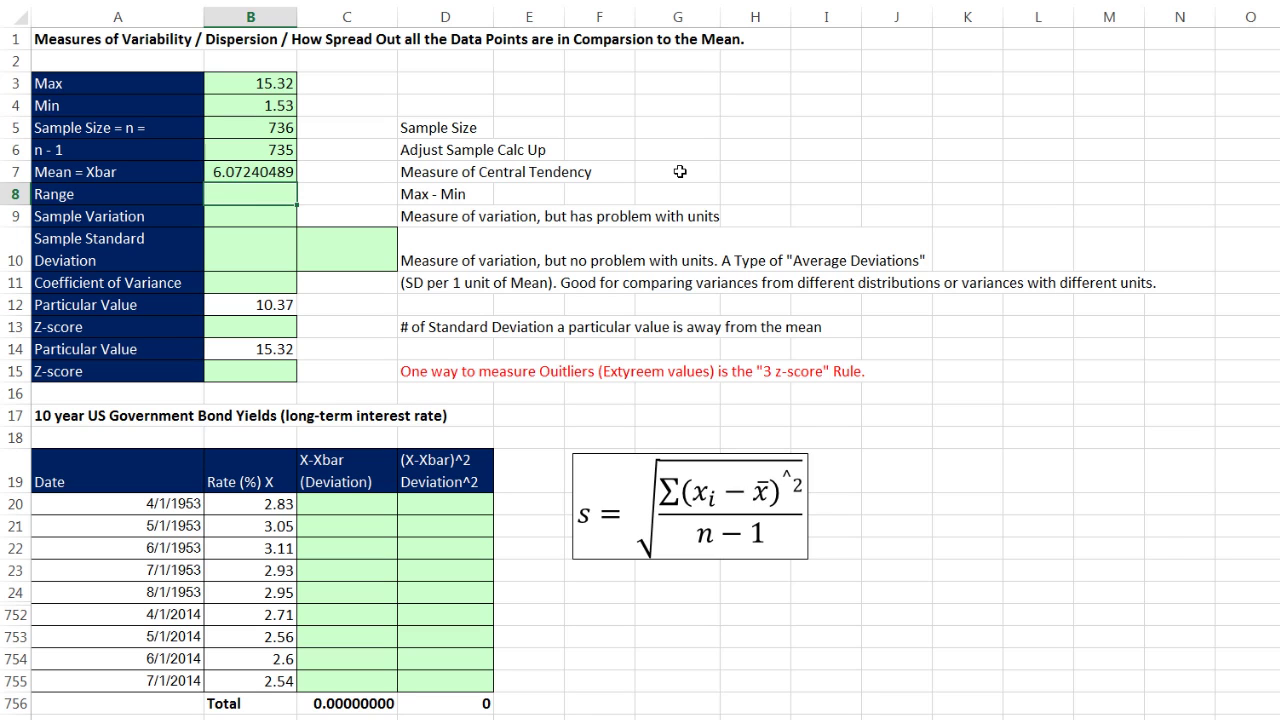
Calculate the range of the bond yields in B8 by entering =B3-B4
text(=)
key(Up)
key(Up)
key(Up)
key(Up)
key(Up)
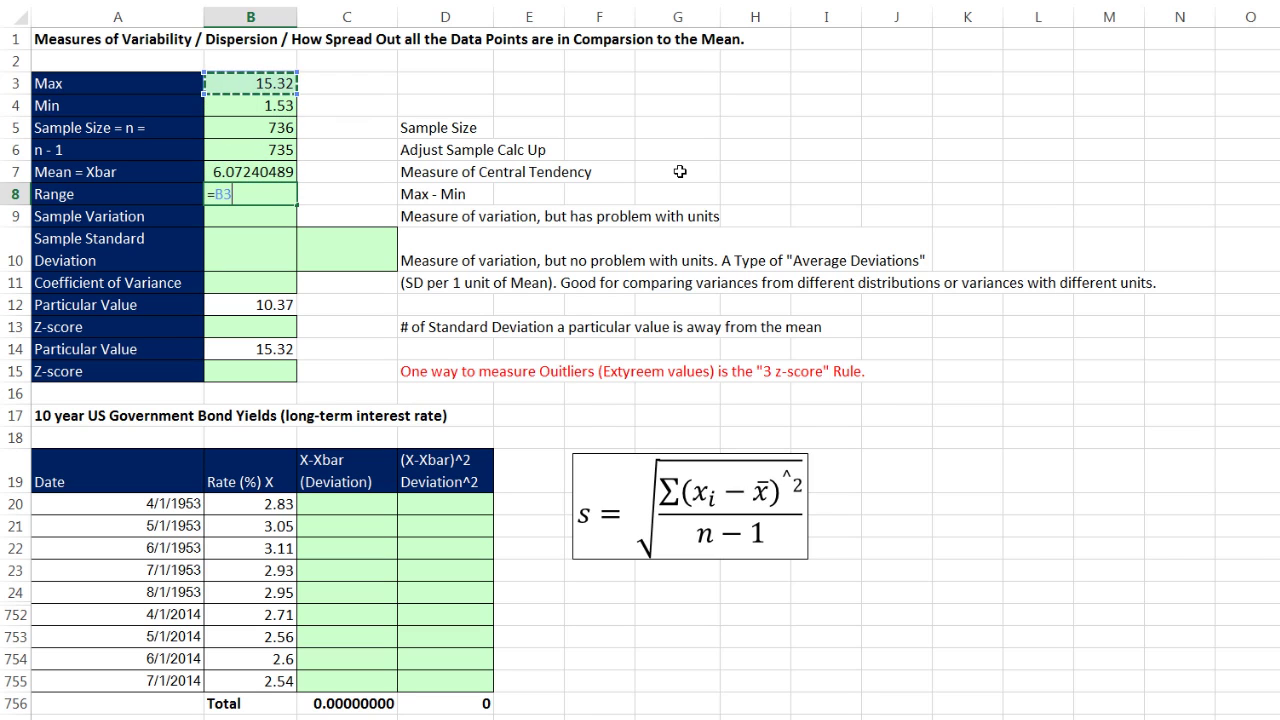
text(-)
key(Up)
key(Up)
key(Up)
key(Up)
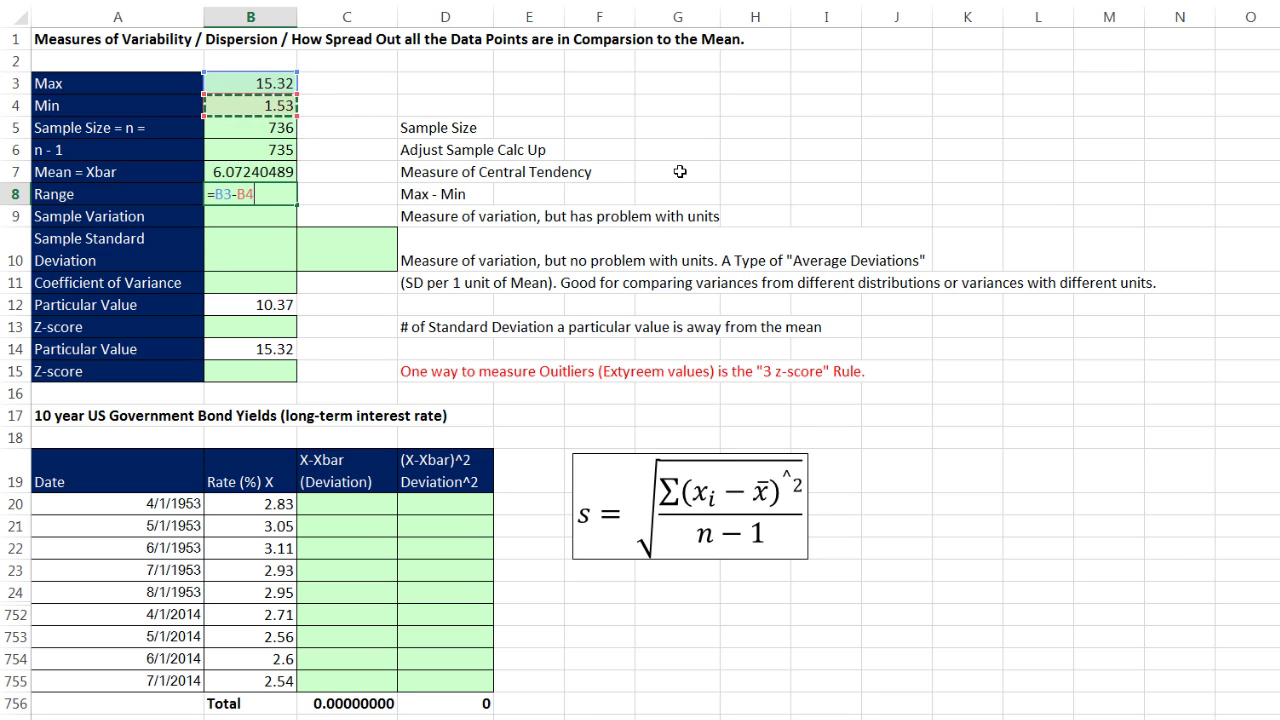
key(Return)
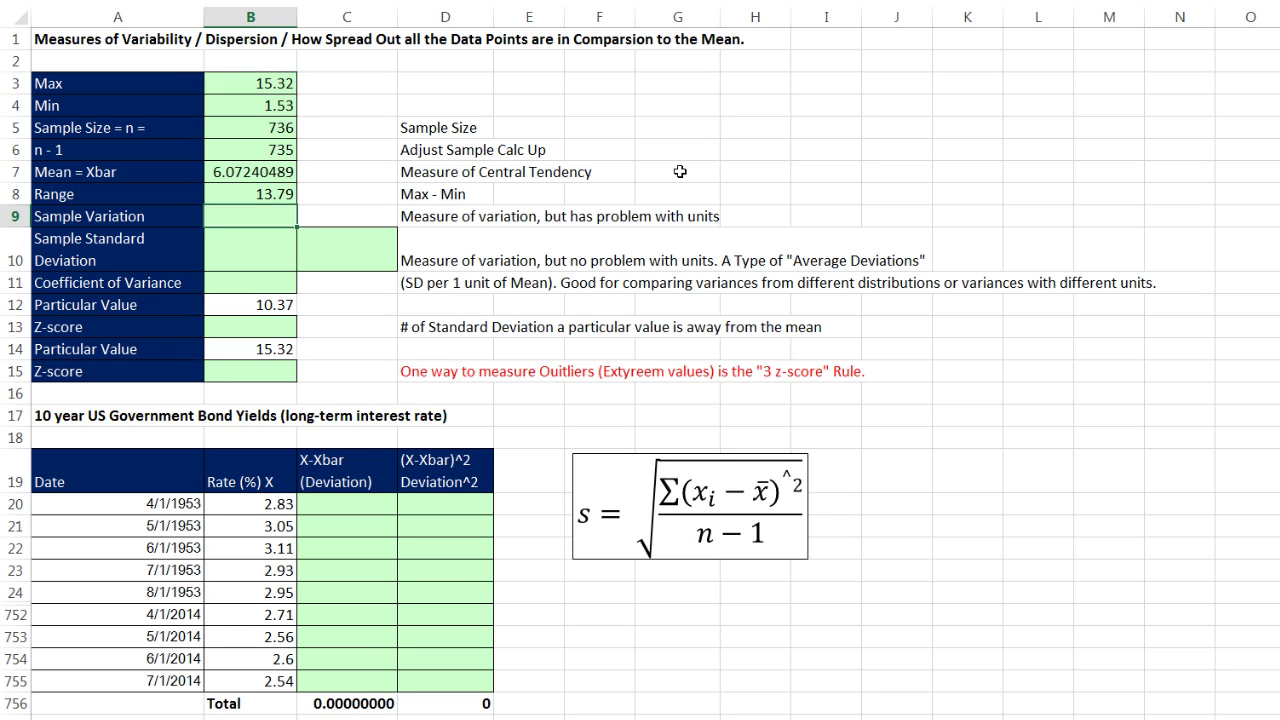
Calculate the sample variance in B9 with the VAR.S function over the Rate (%) values B20:B755
text(=v)
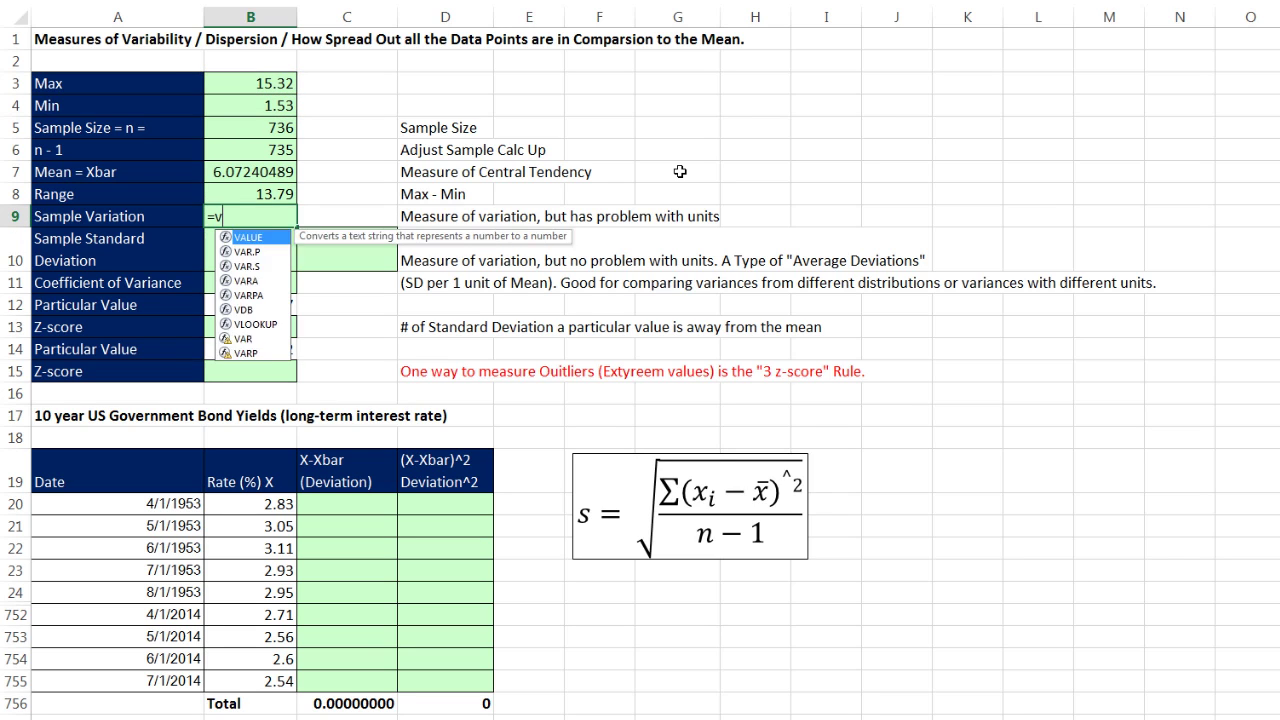
text(ar.s)
key(Tab)
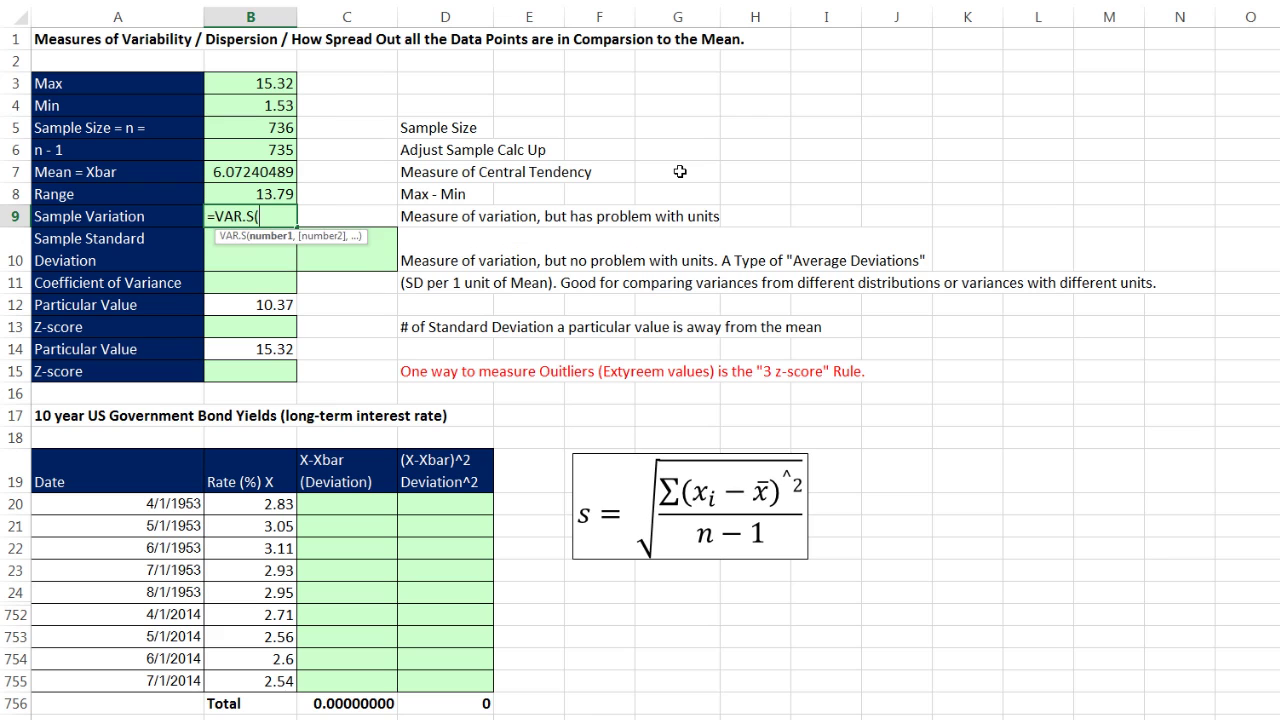
drag(241, 503, 272, 686)
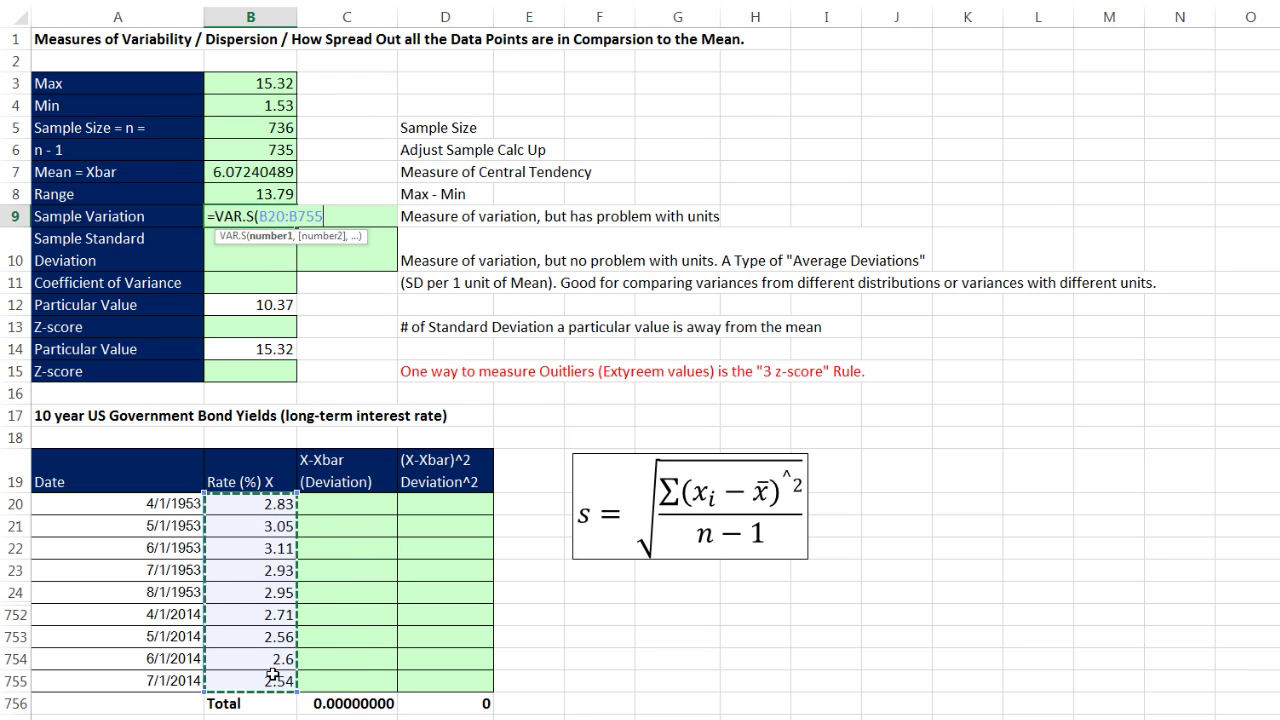
key(Return)
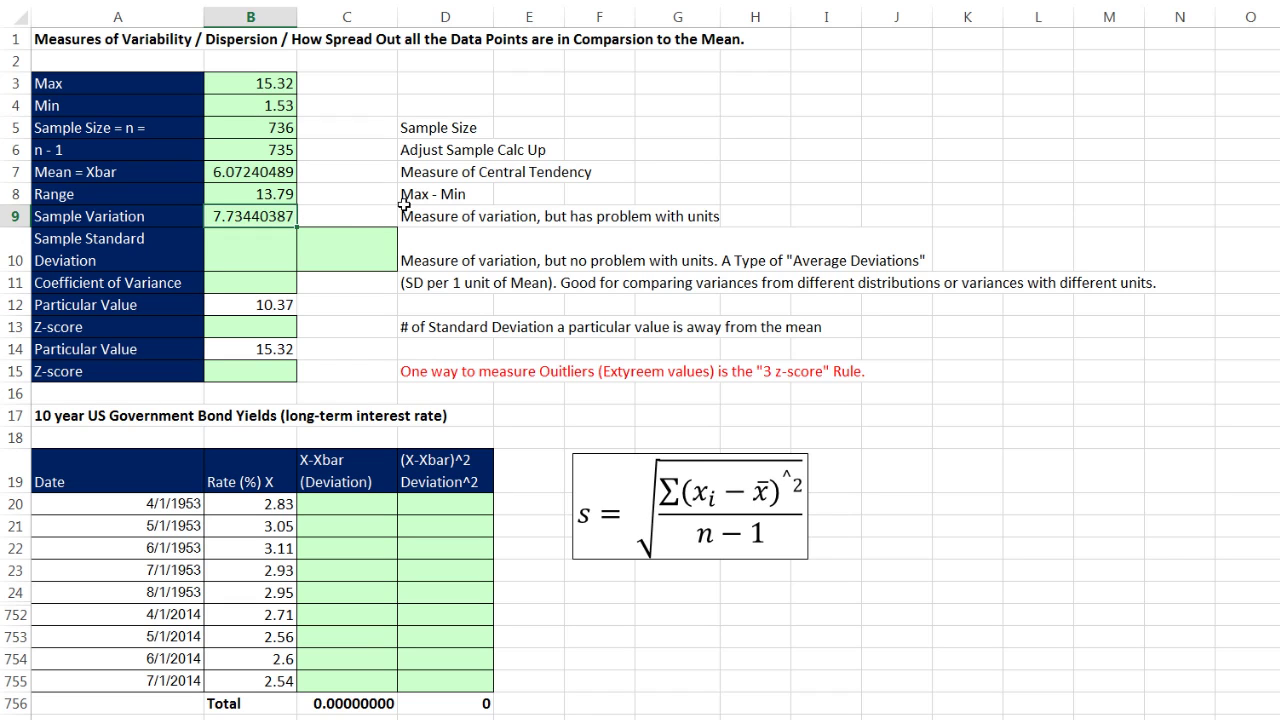
Calculate the sample standard deviation in B10 with the STDEV.S function over B20:B755
click(251, 249)
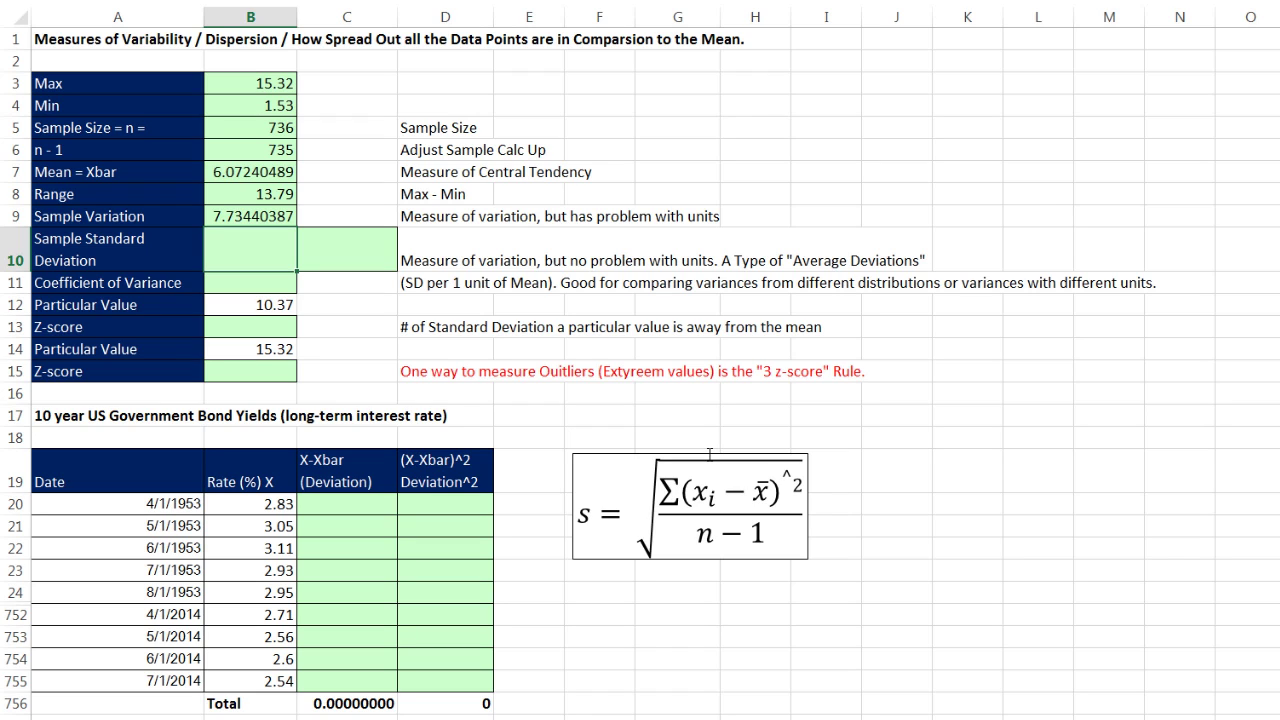
text(=stdev)
key(Down)
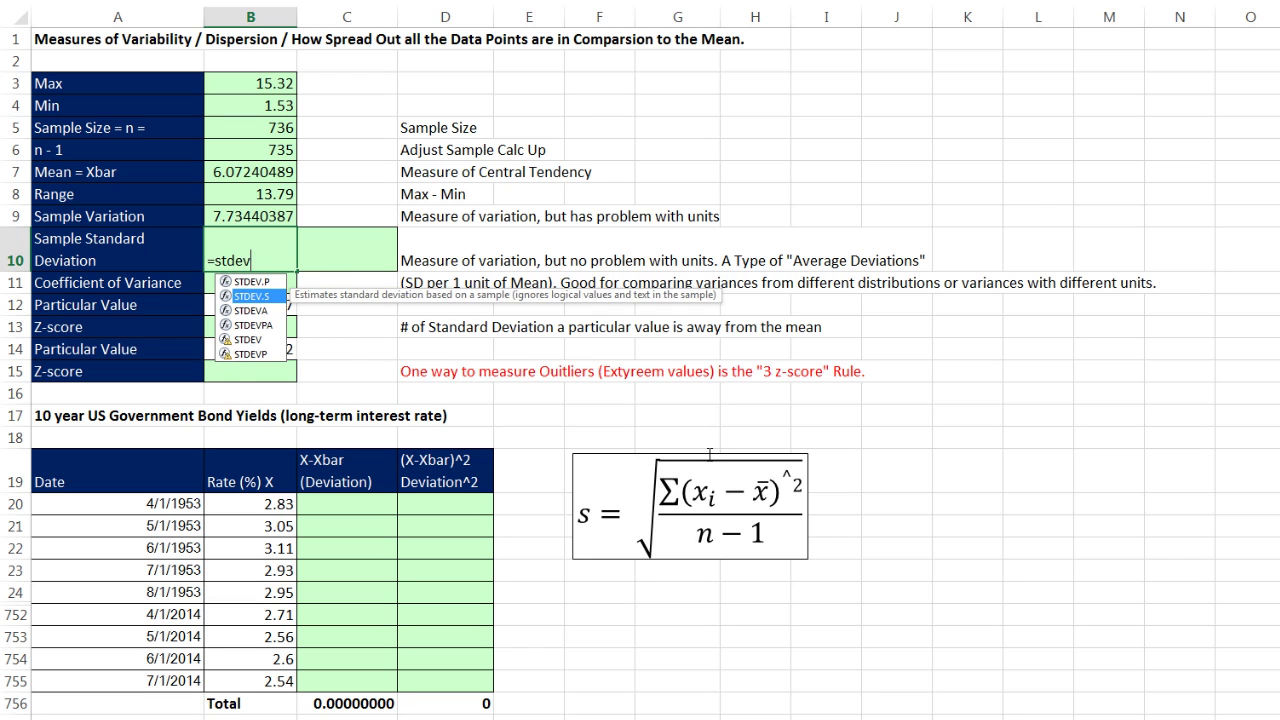
key(Tab)
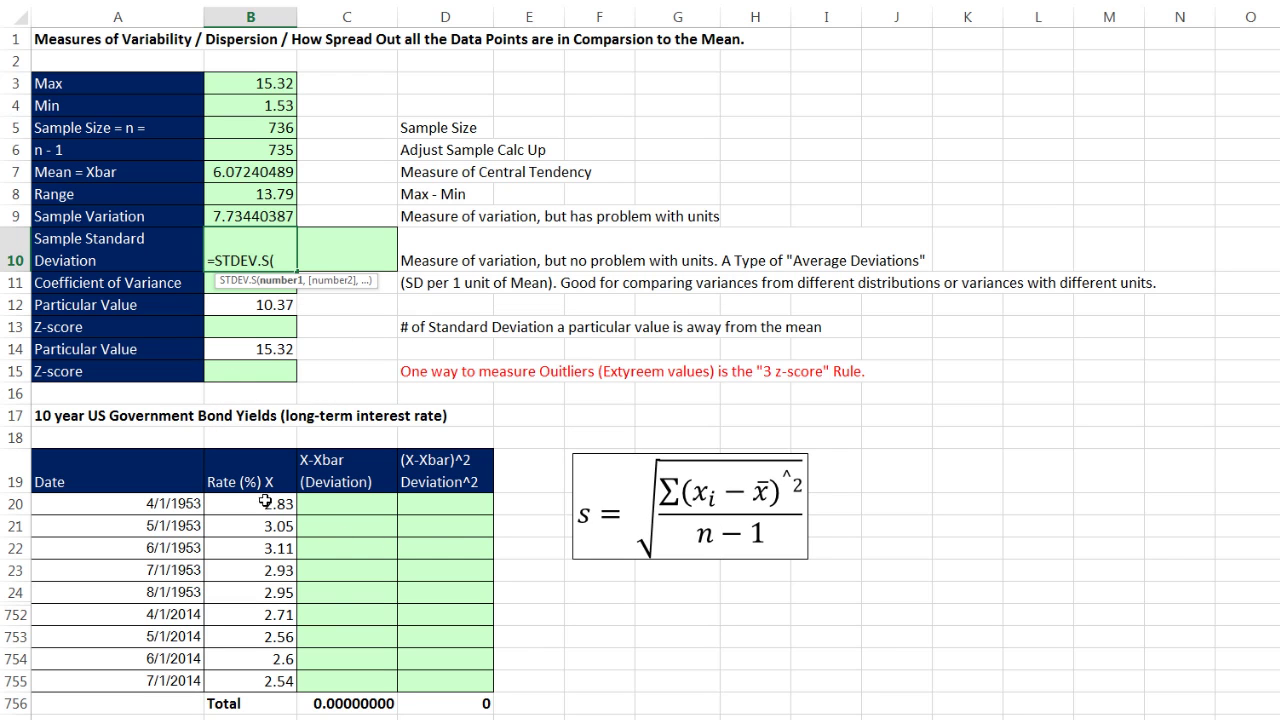
drag(268, 503, 285, 677)
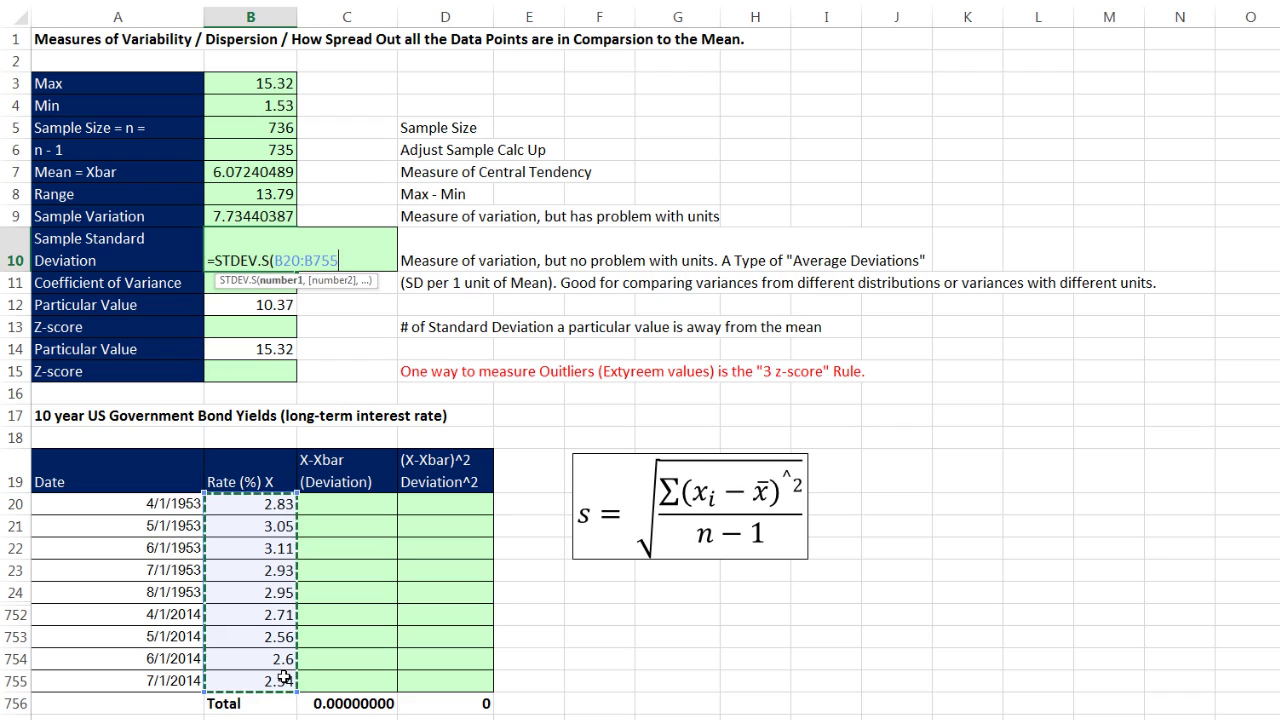
key(Return)
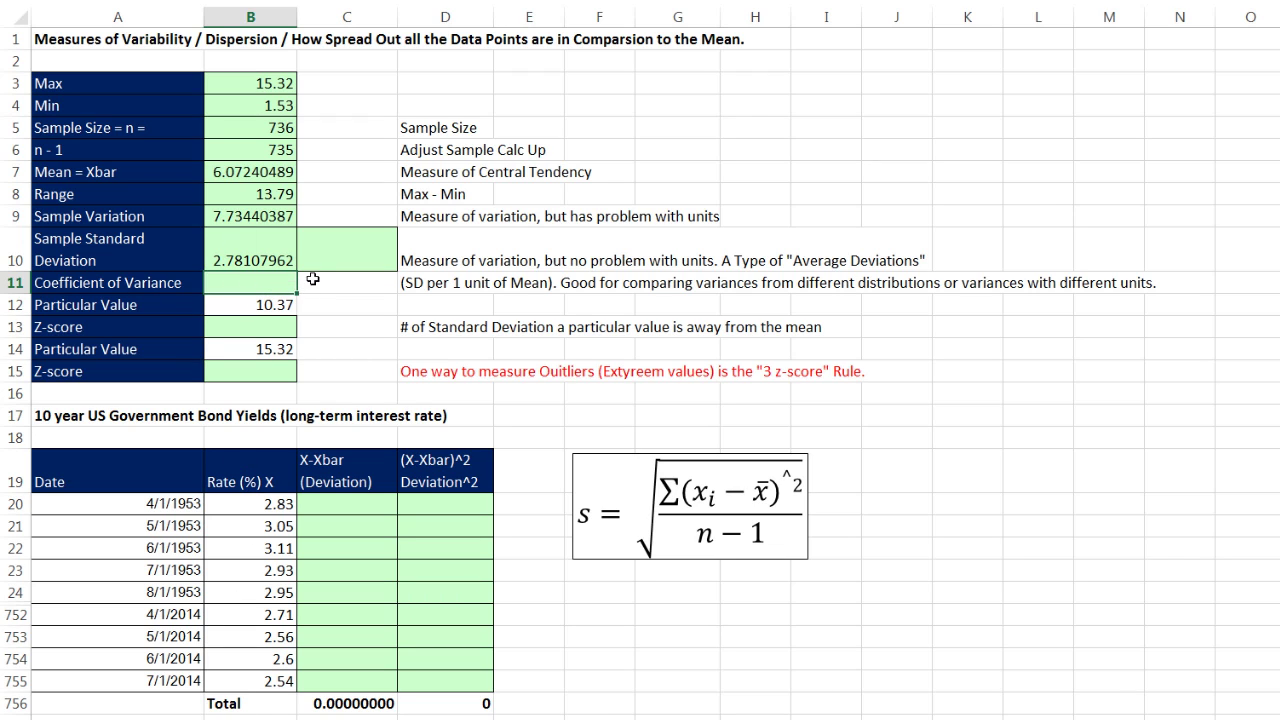
click(334, 253)
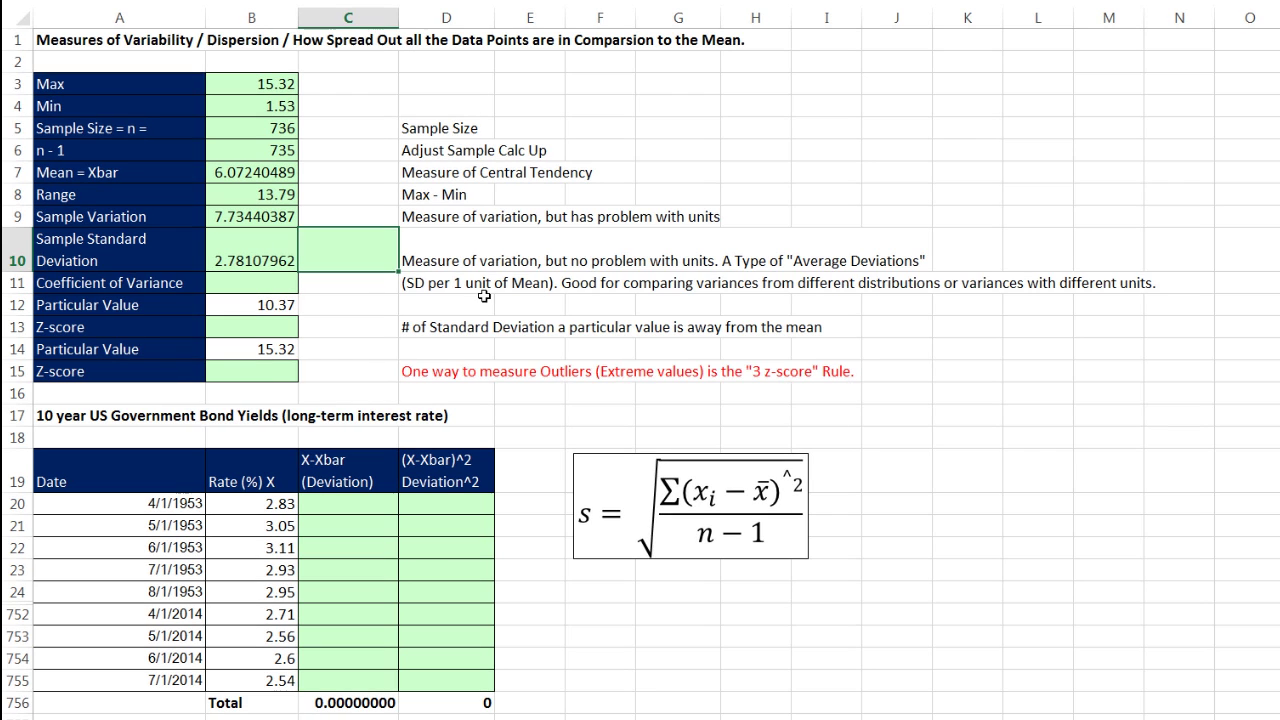
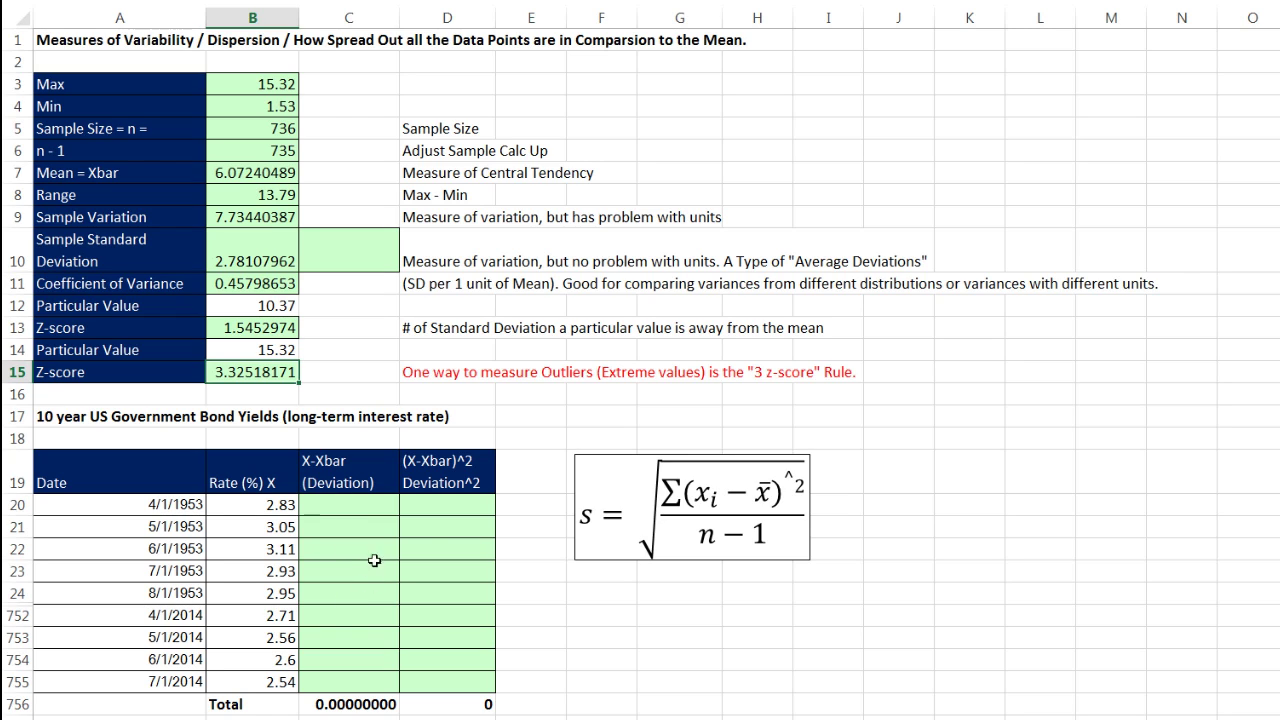
Enter the squared deviation formula =(B20-$B$7)^2 in D20 and copy it down to D755
click(463, 504)
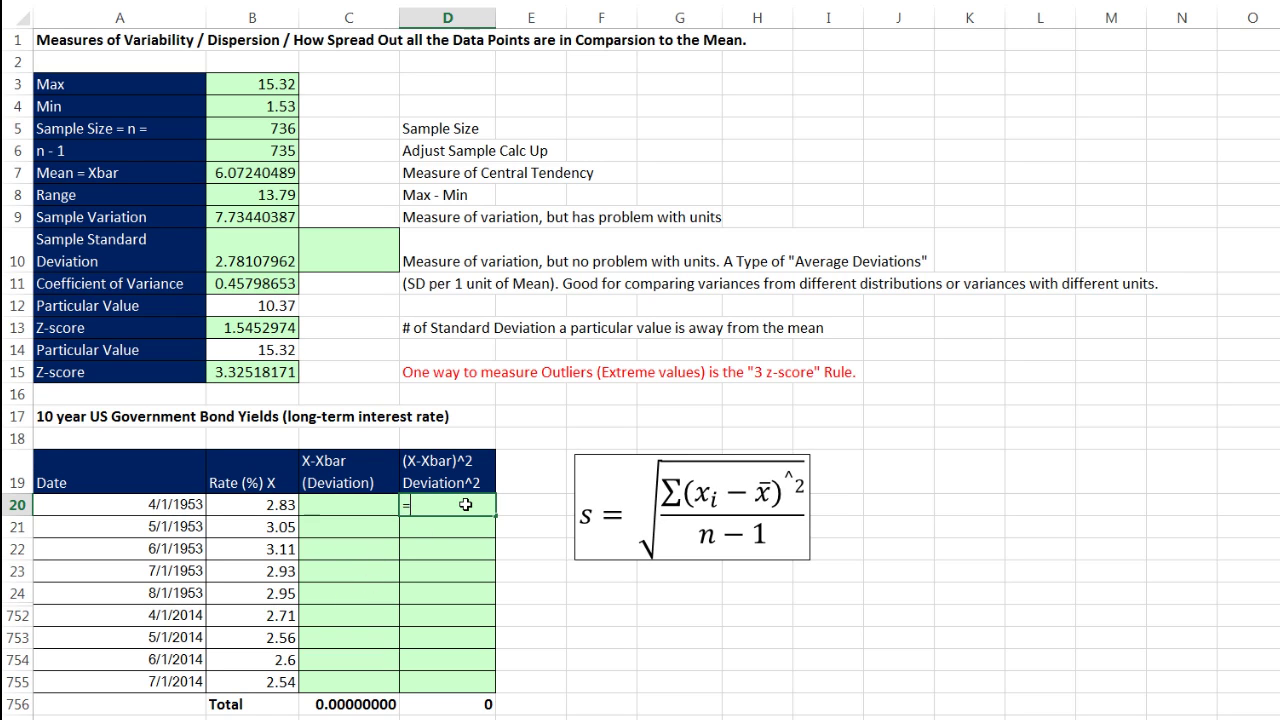
text(=()
click(225, 499)
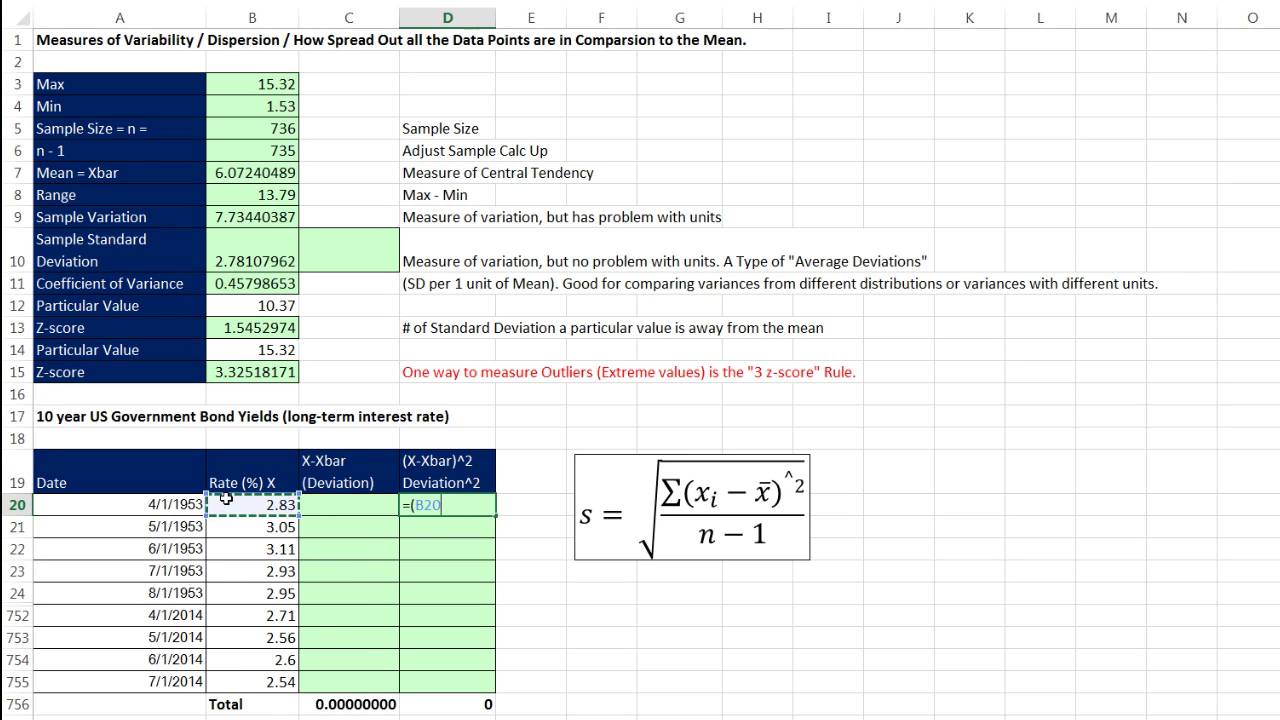
text(-)
click(229, 173)
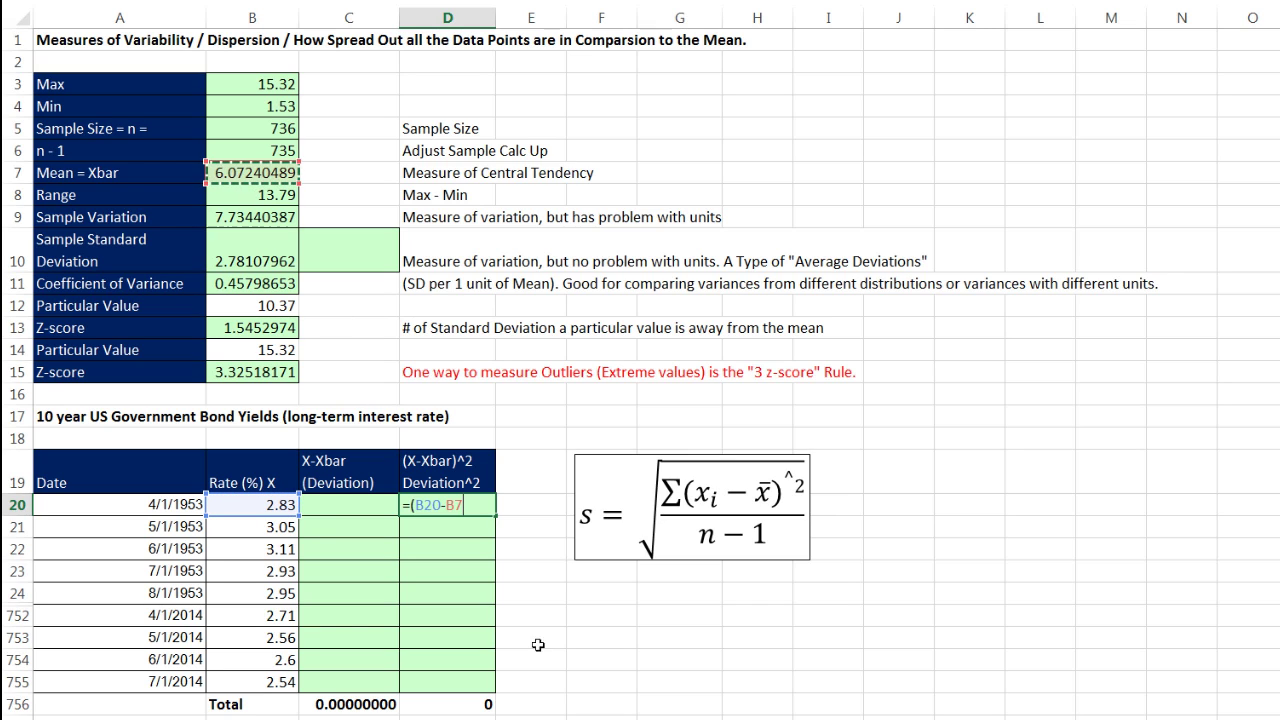
key(F4)
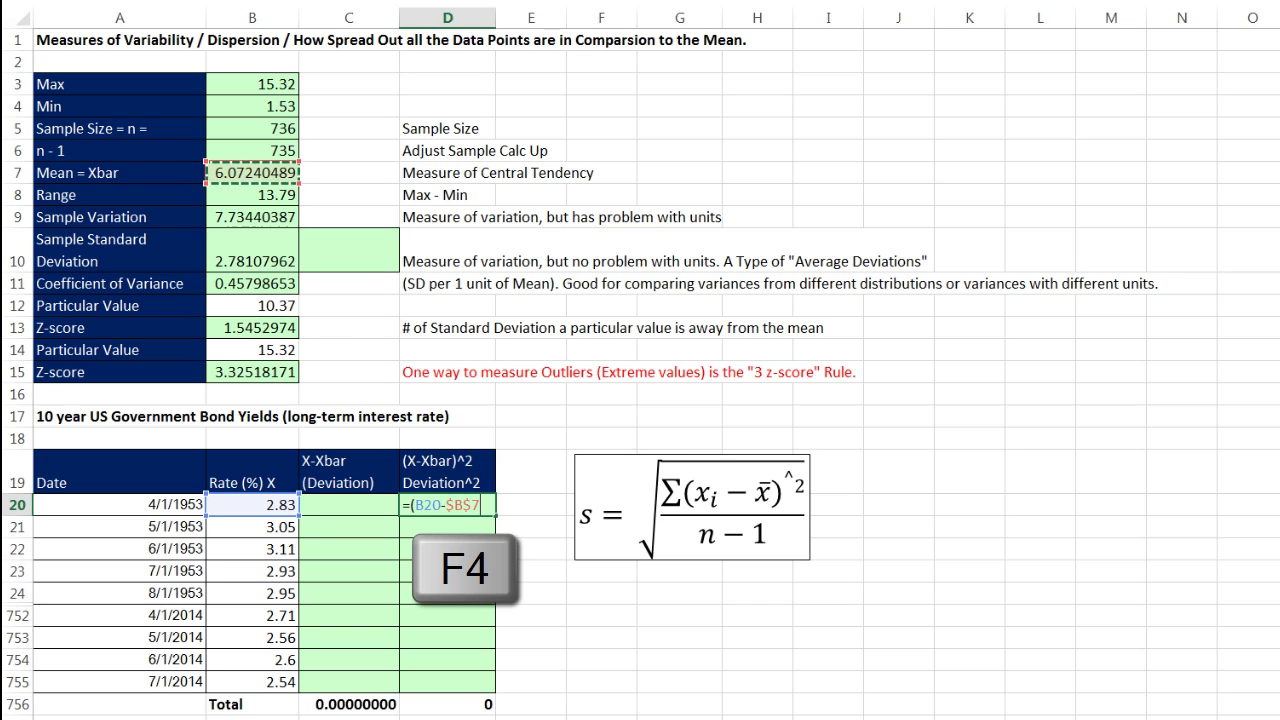
text()^2)
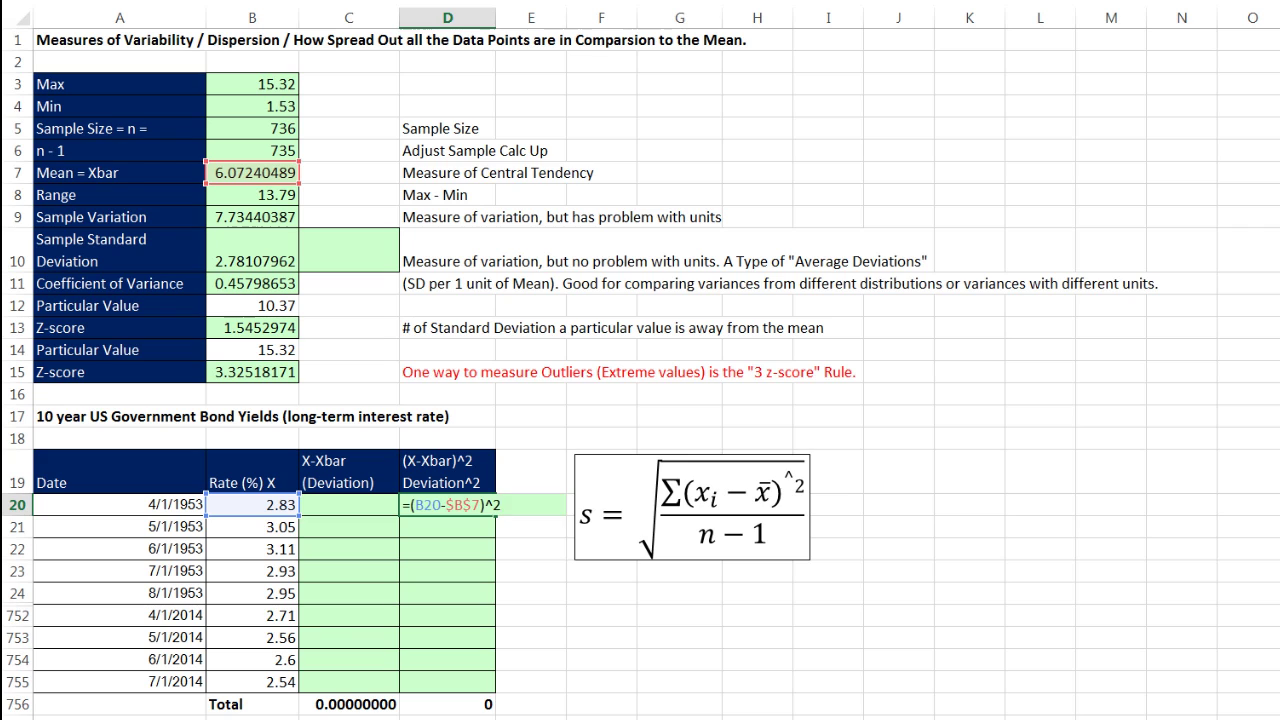
key(ctrl+Return)
drag(494, 531, 502, 690)
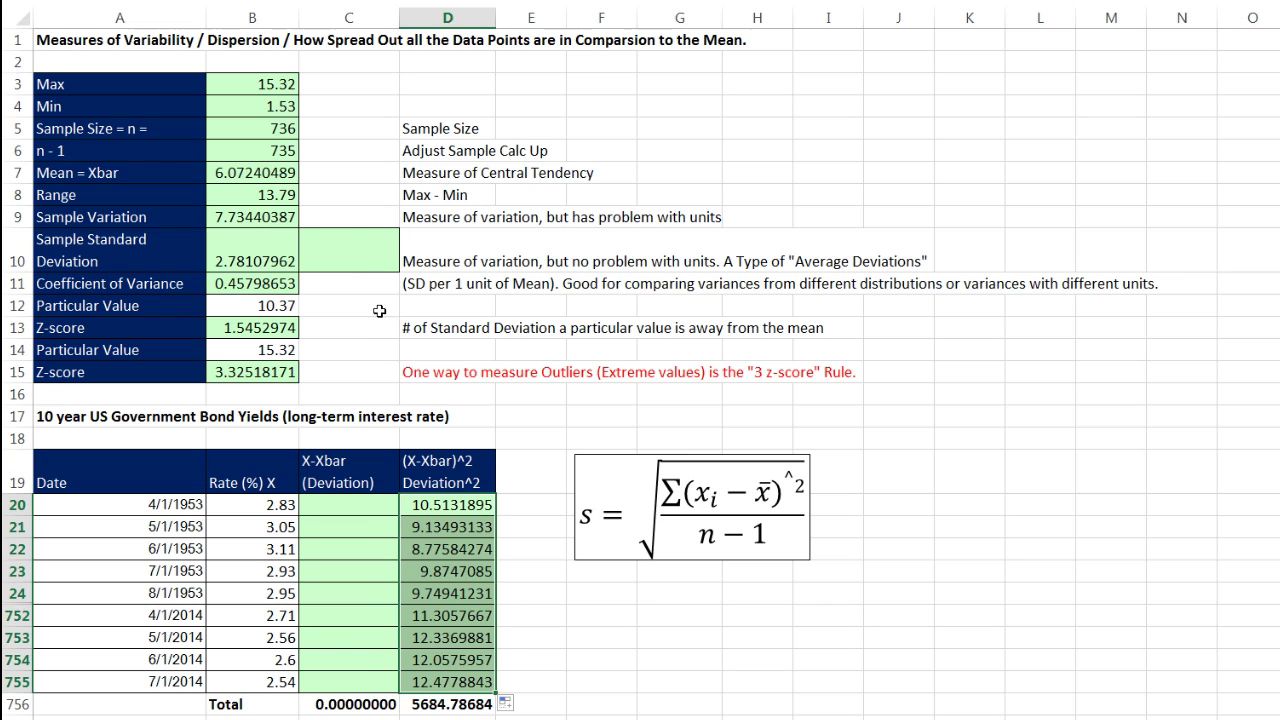
In C10, divide the total of squared deviations by n - 1 with the formula =D756/B6
click(359, 245)
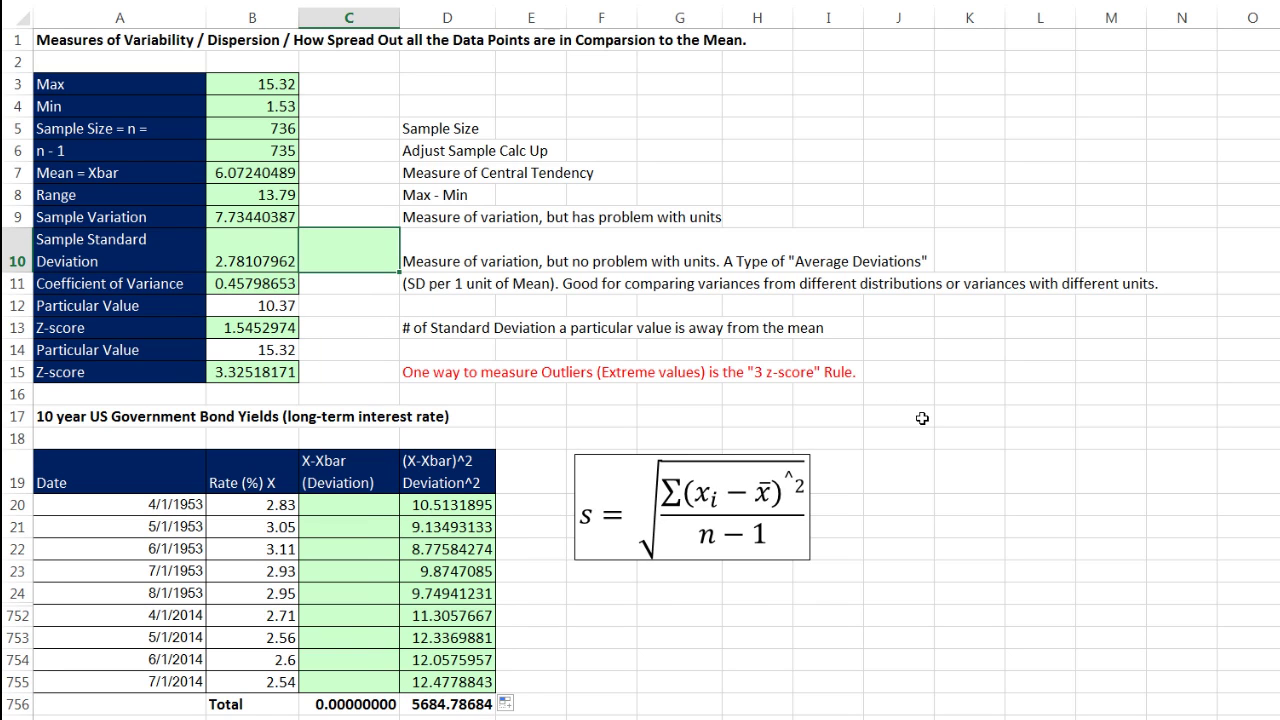
text(=)
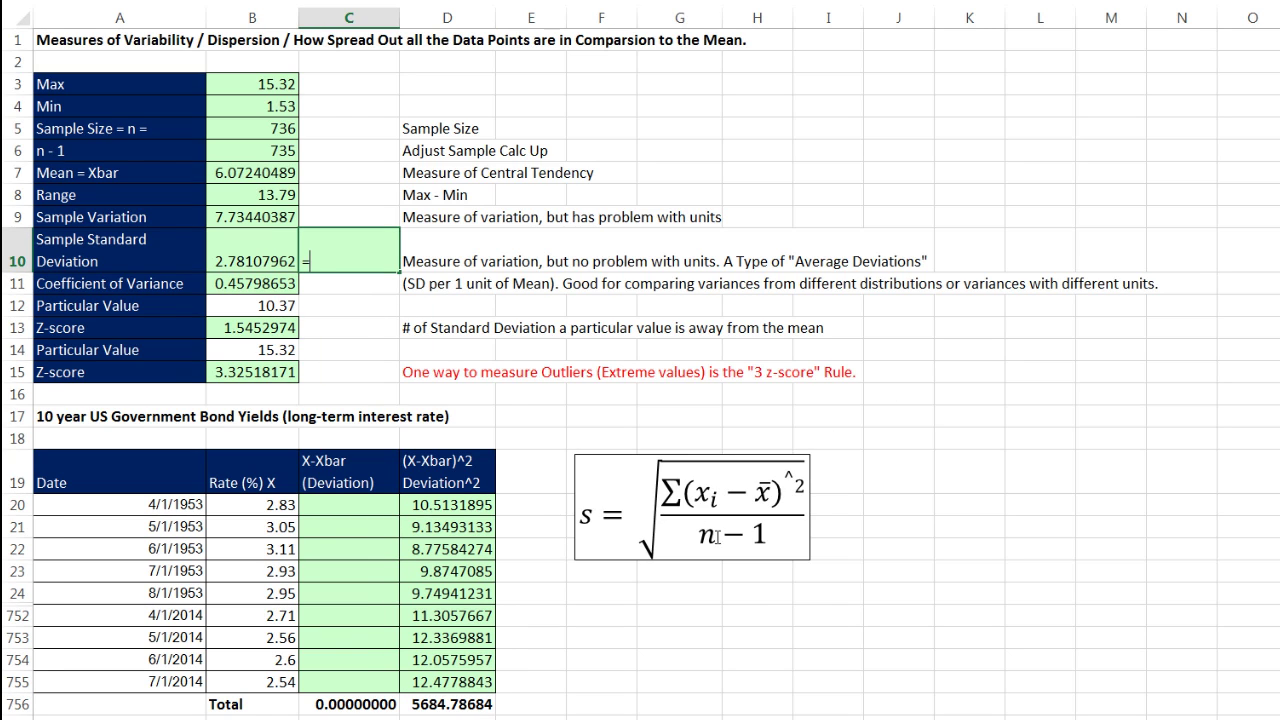
click(437, 704)
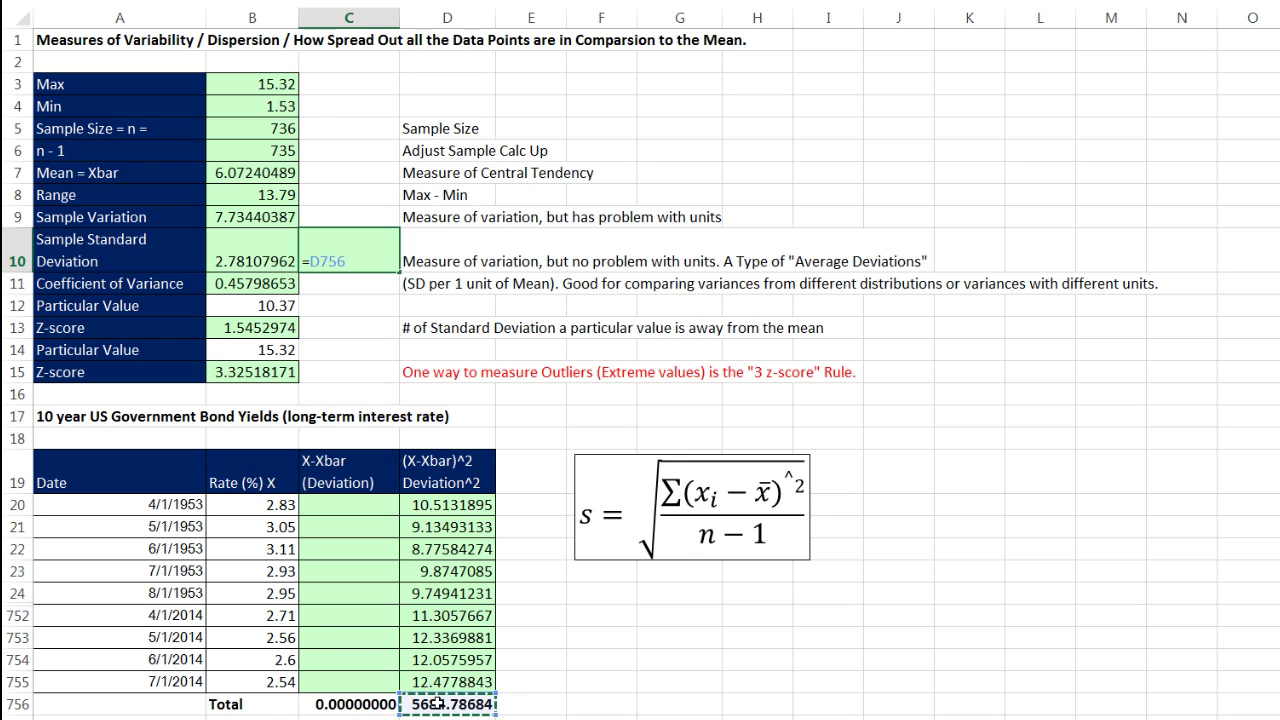
text(/)
click(249, 145)
key(ctrl+Return)
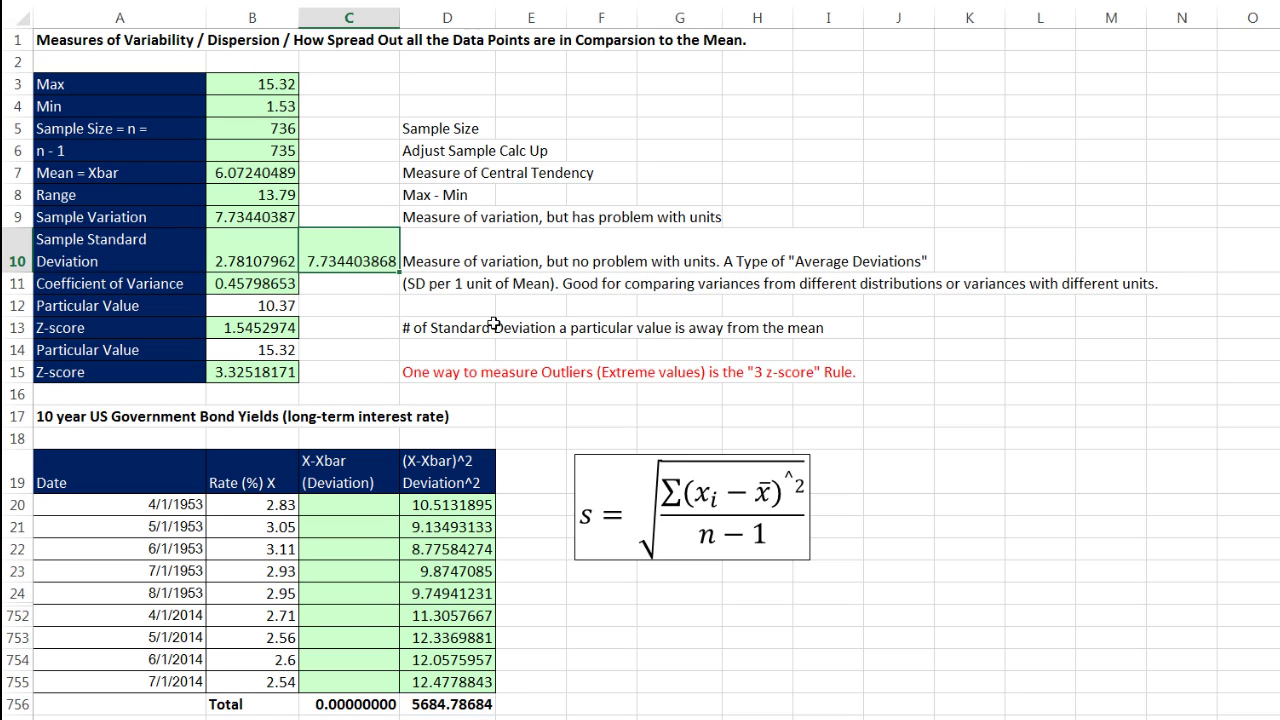
Wrap the C10 formula in a square root so it reads =SQRT(D756/B6)
double_click(359, 248)
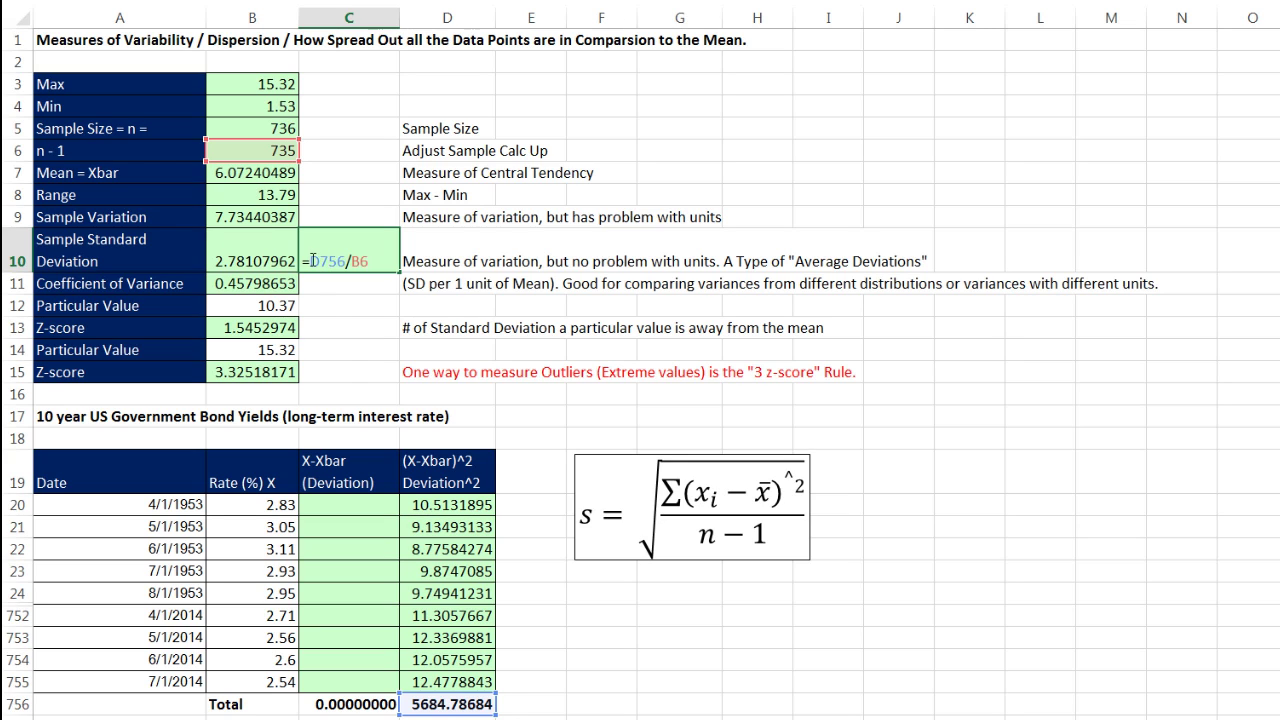
text(SQRT()
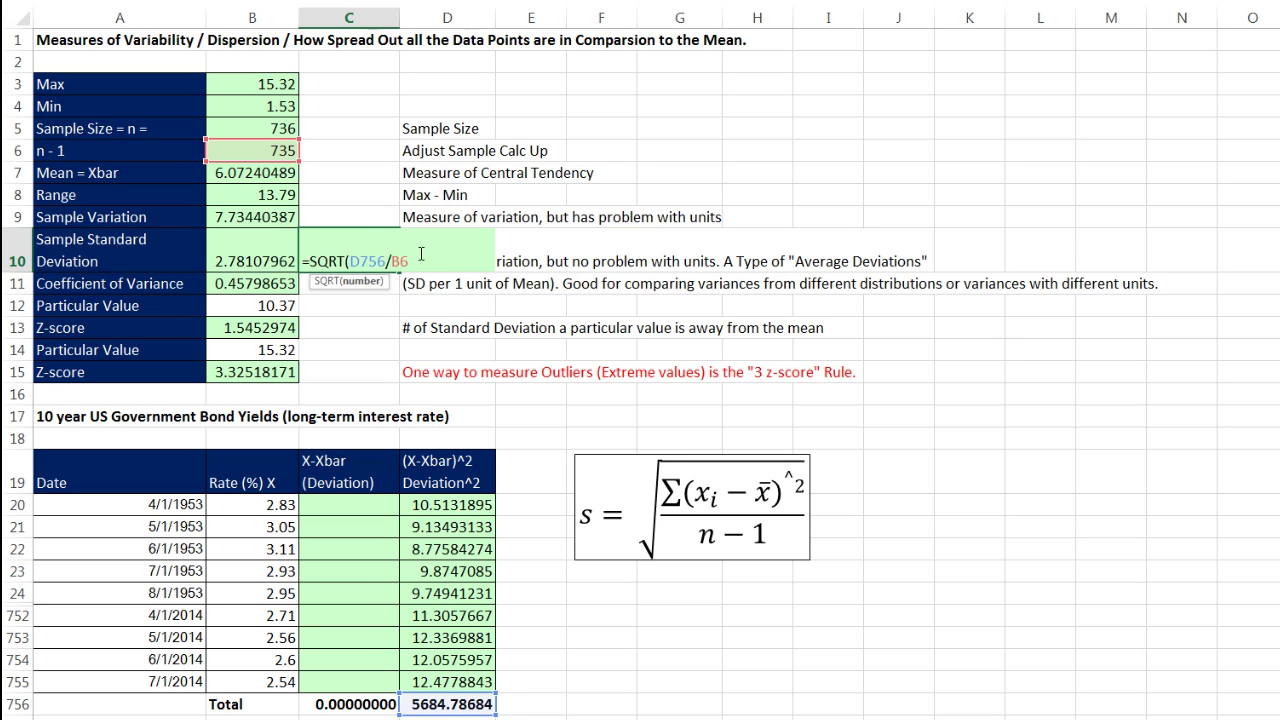
text())
key(ctrl+Return)
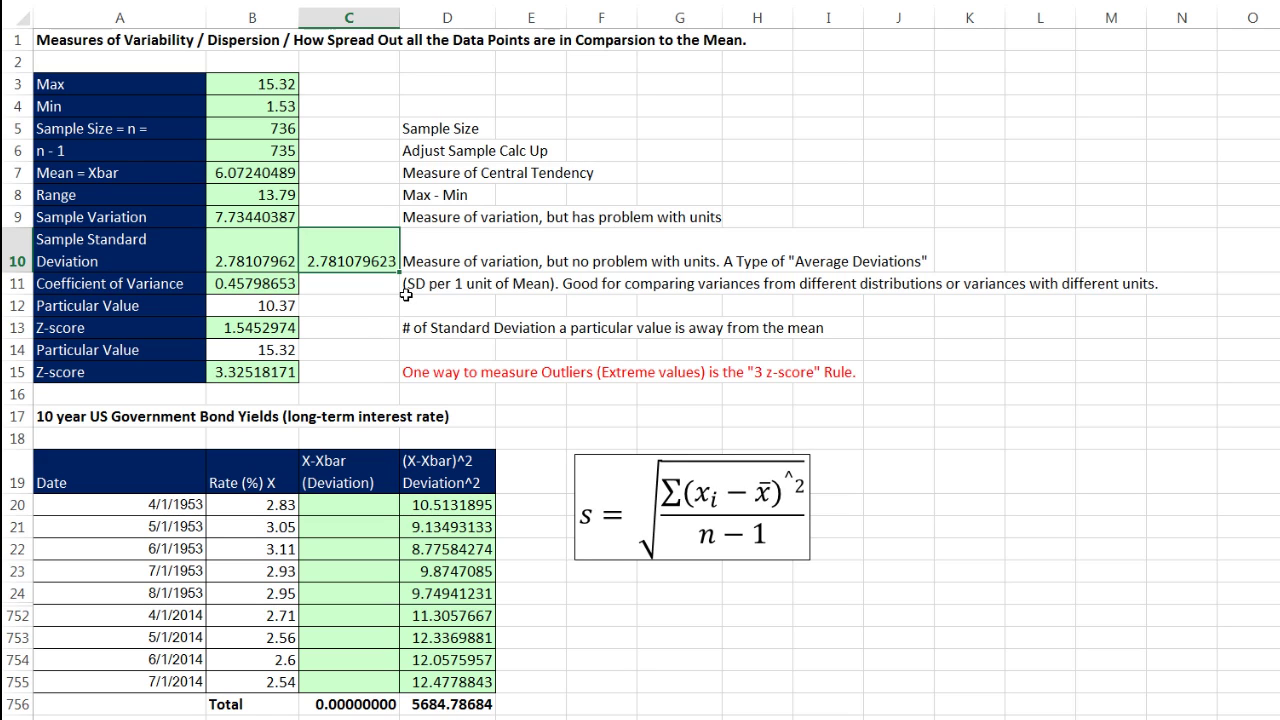
Begin an INDEX formula in C3 that returns from the locked date range $A$20:$A$755
drag(257, 505, 280, 684)
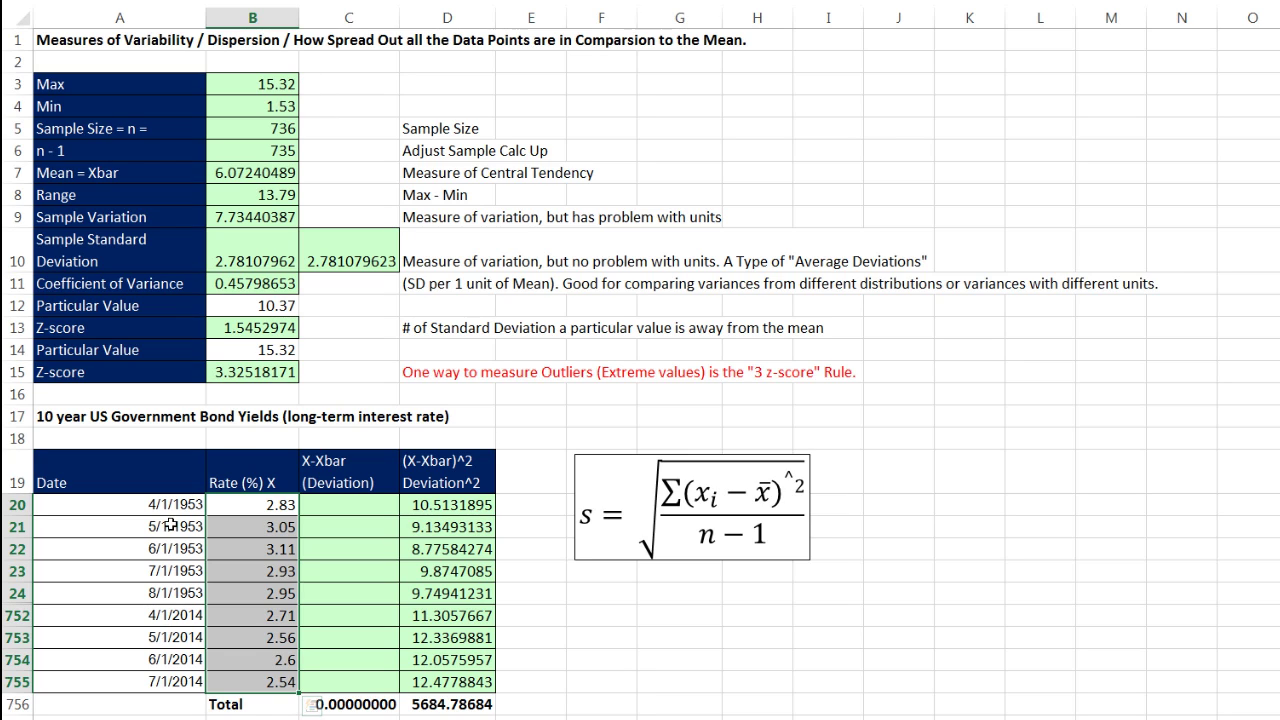
click(341, 86)
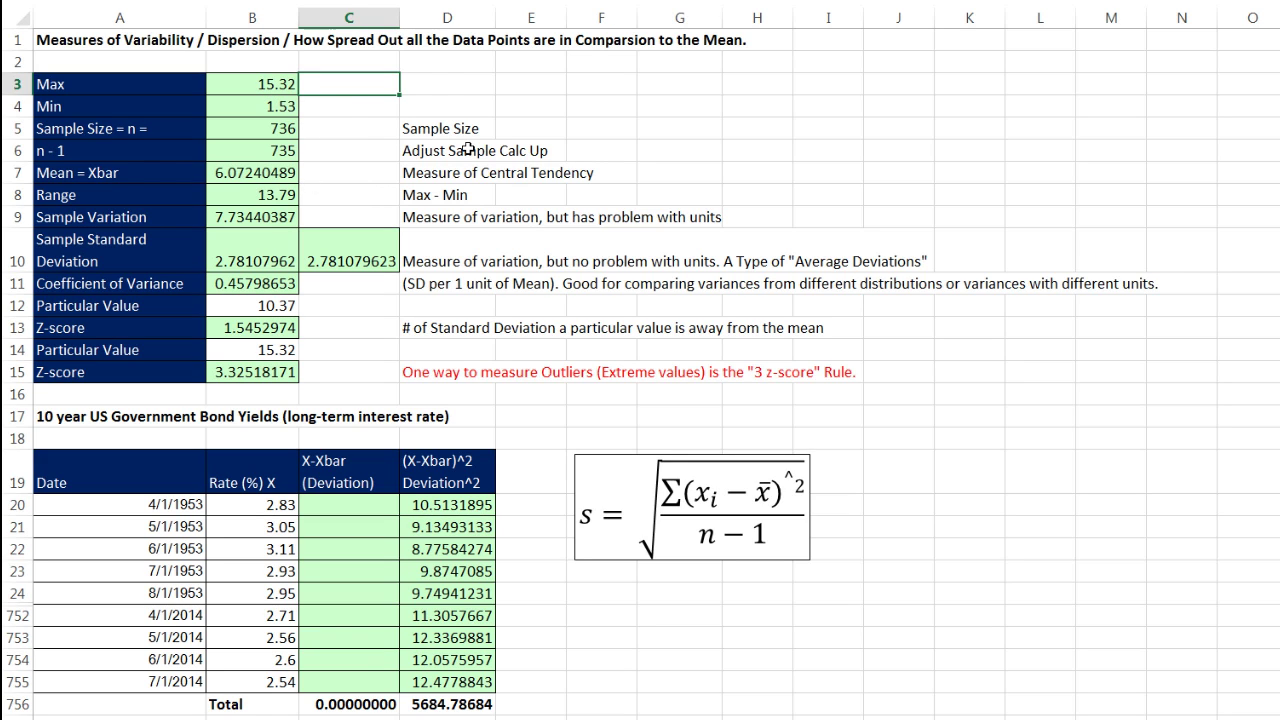
text(=INDEX()
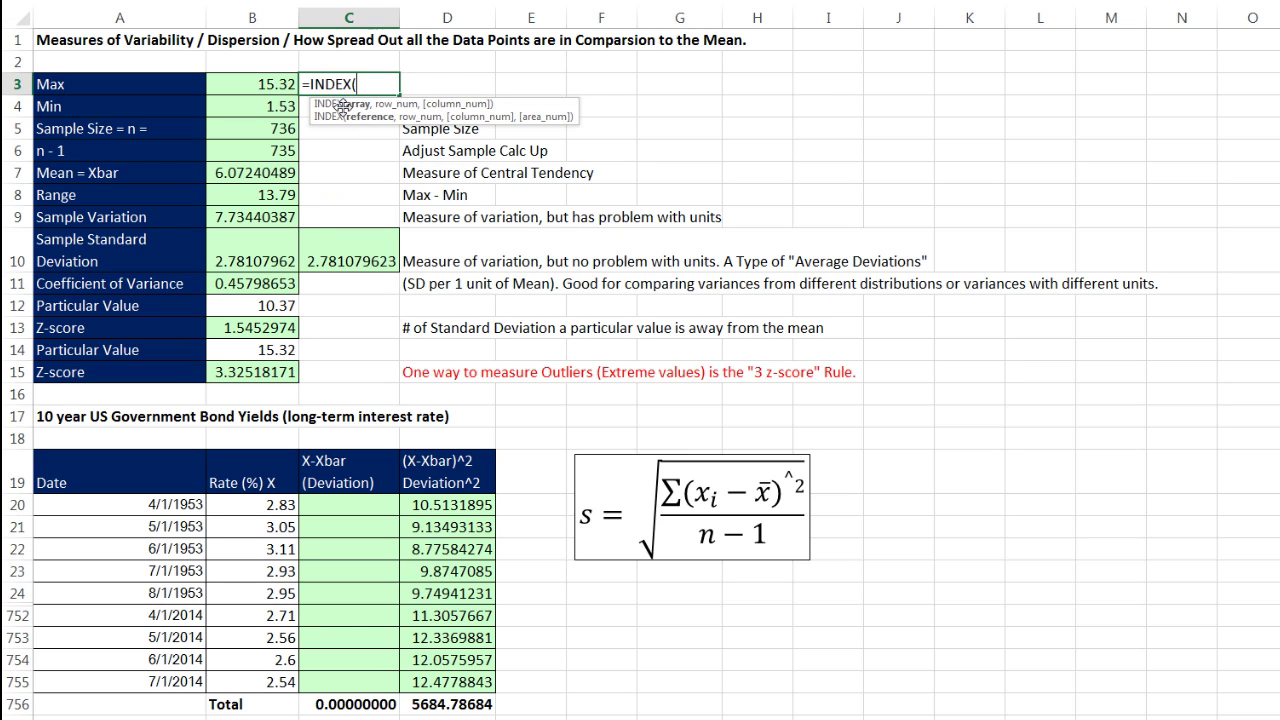
drag(172, 510, 165, 685)
key(F4)
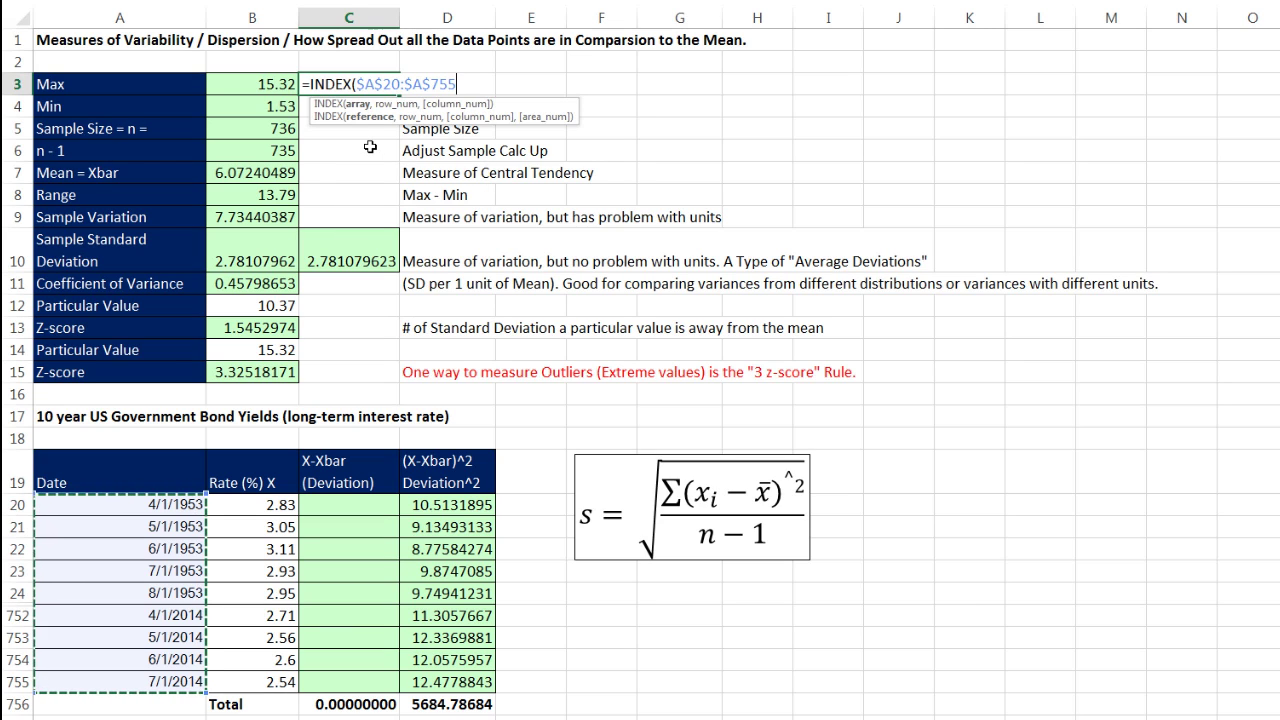
text(,)
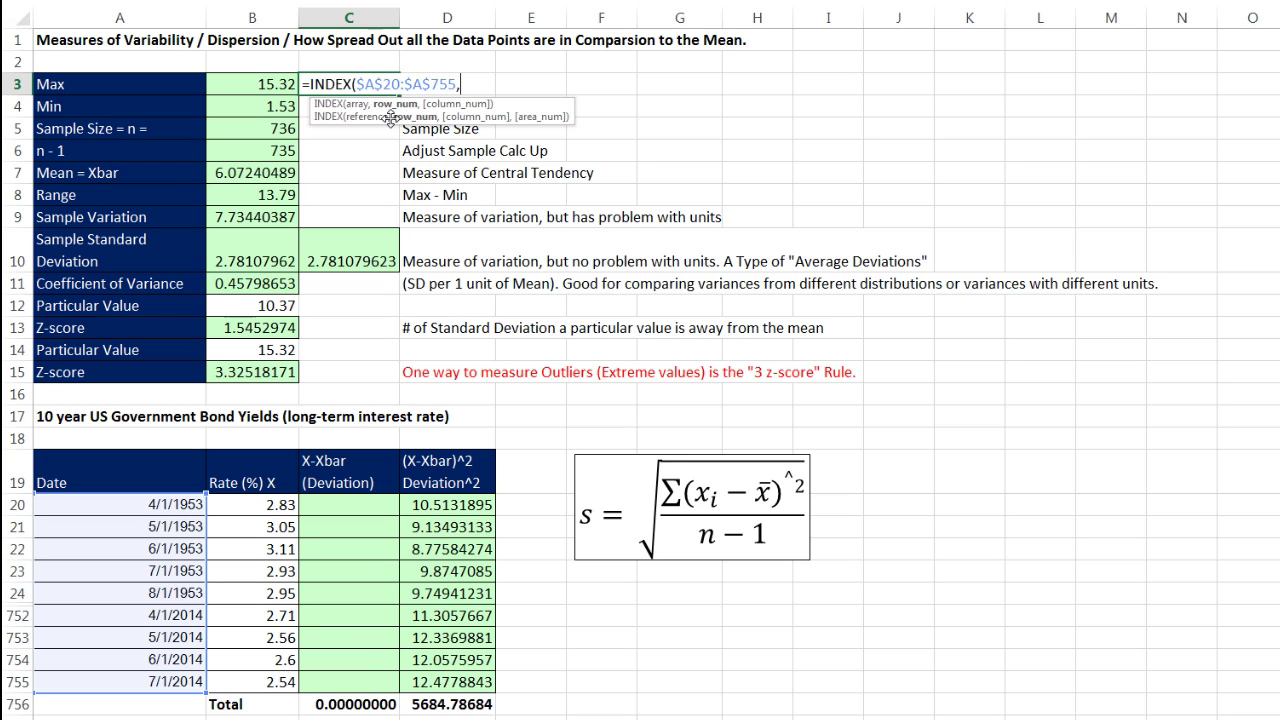
Complete the C3 formula with an exact-match row lookup of the maximum, MATCH(B3,$B$20:$B$755,0)
text(mat)
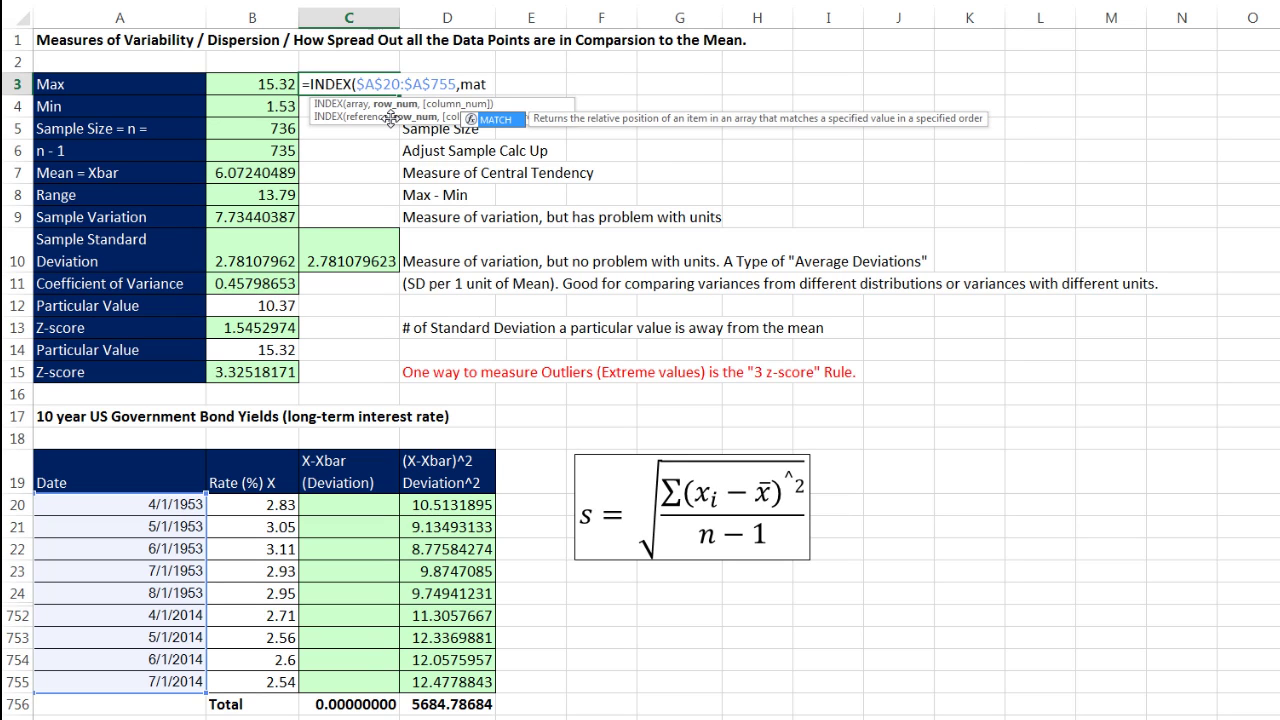
key(Tab)
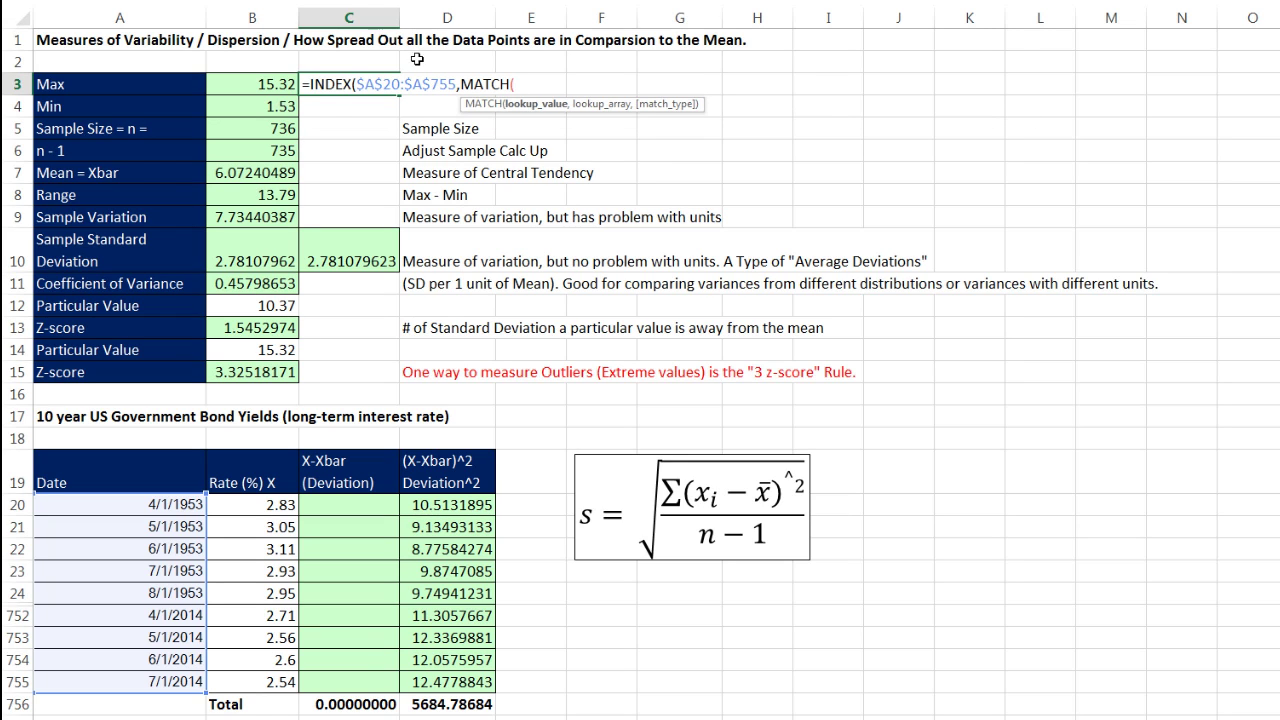
click(273, 84)
text(,)
drag(283, 504, 285, 682)
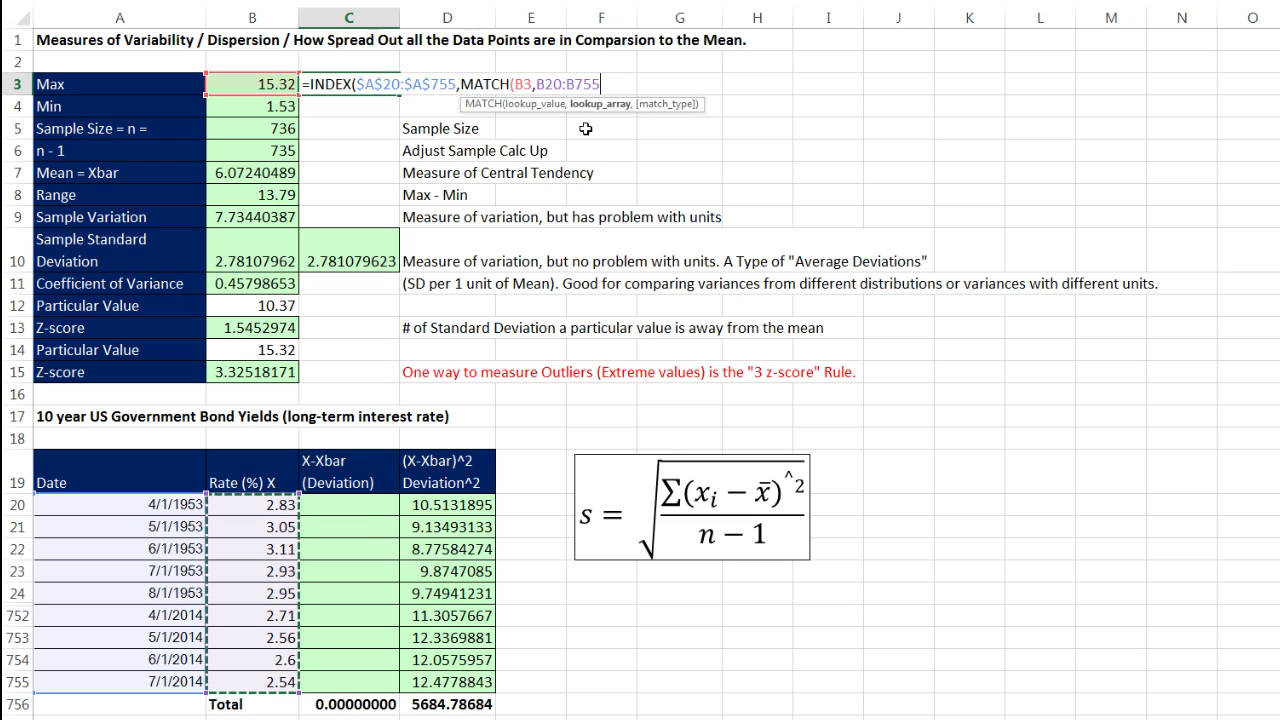
key(F4)
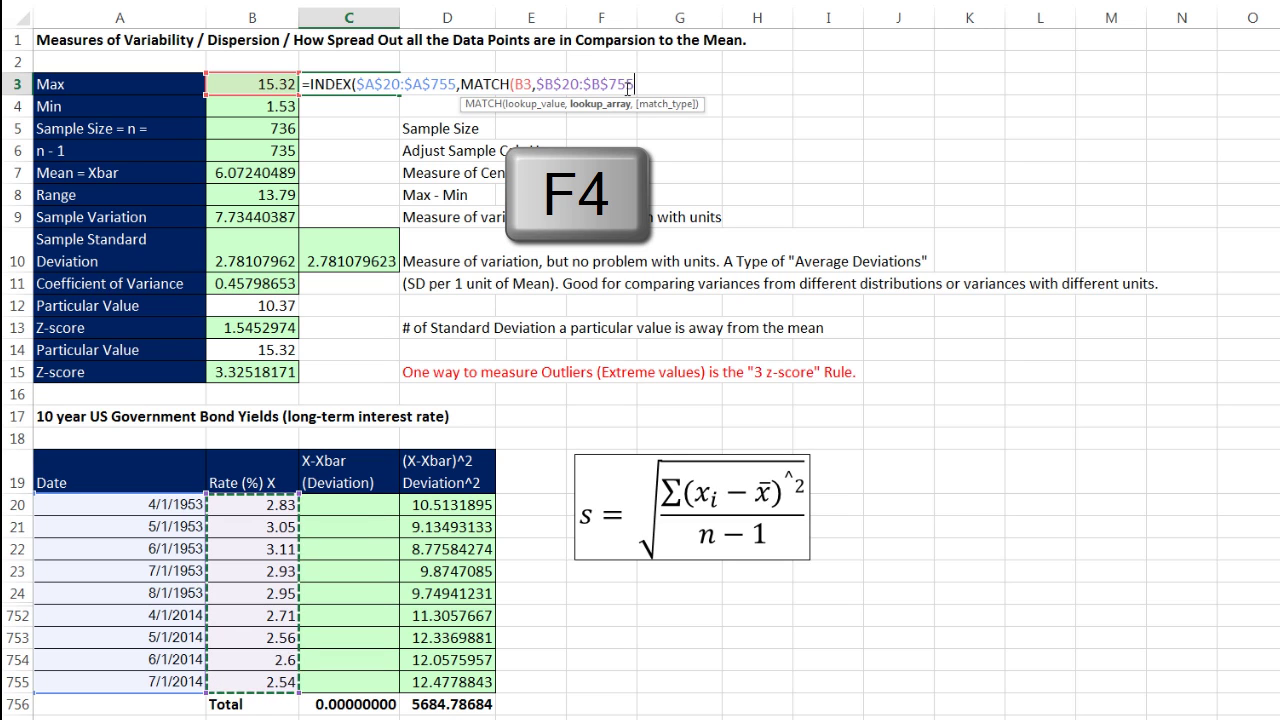
text(,)
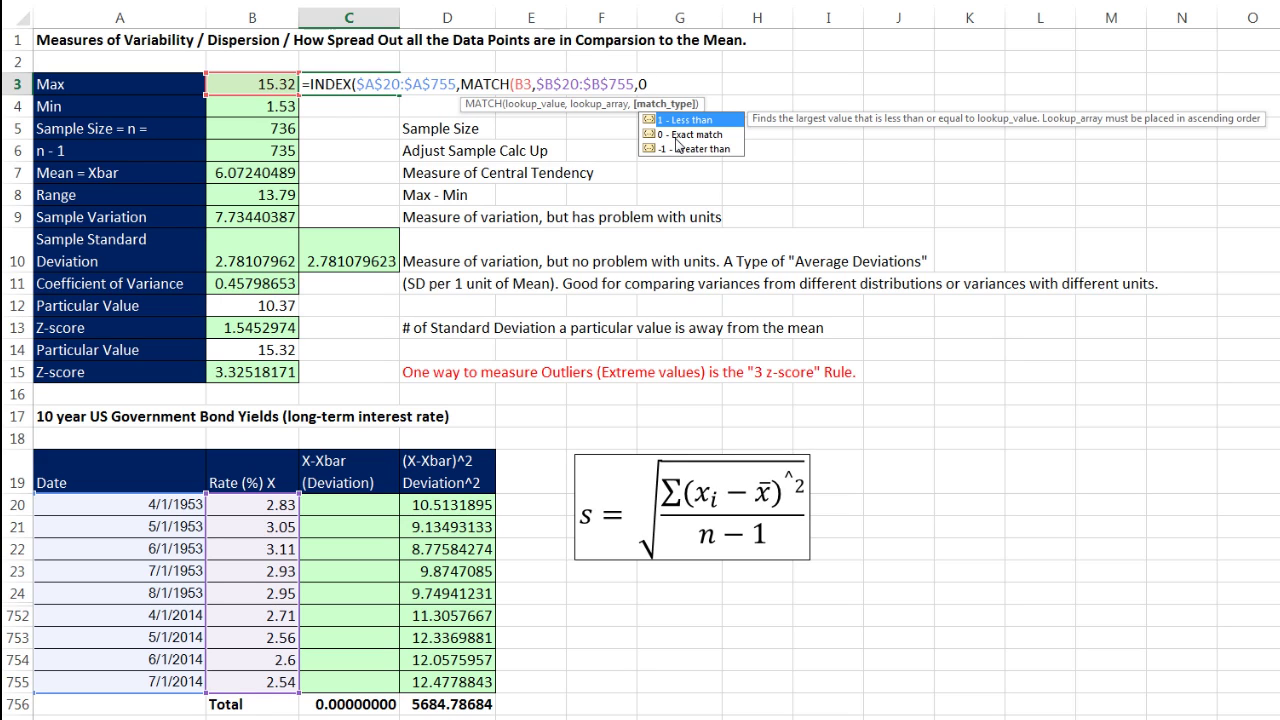
text(0))
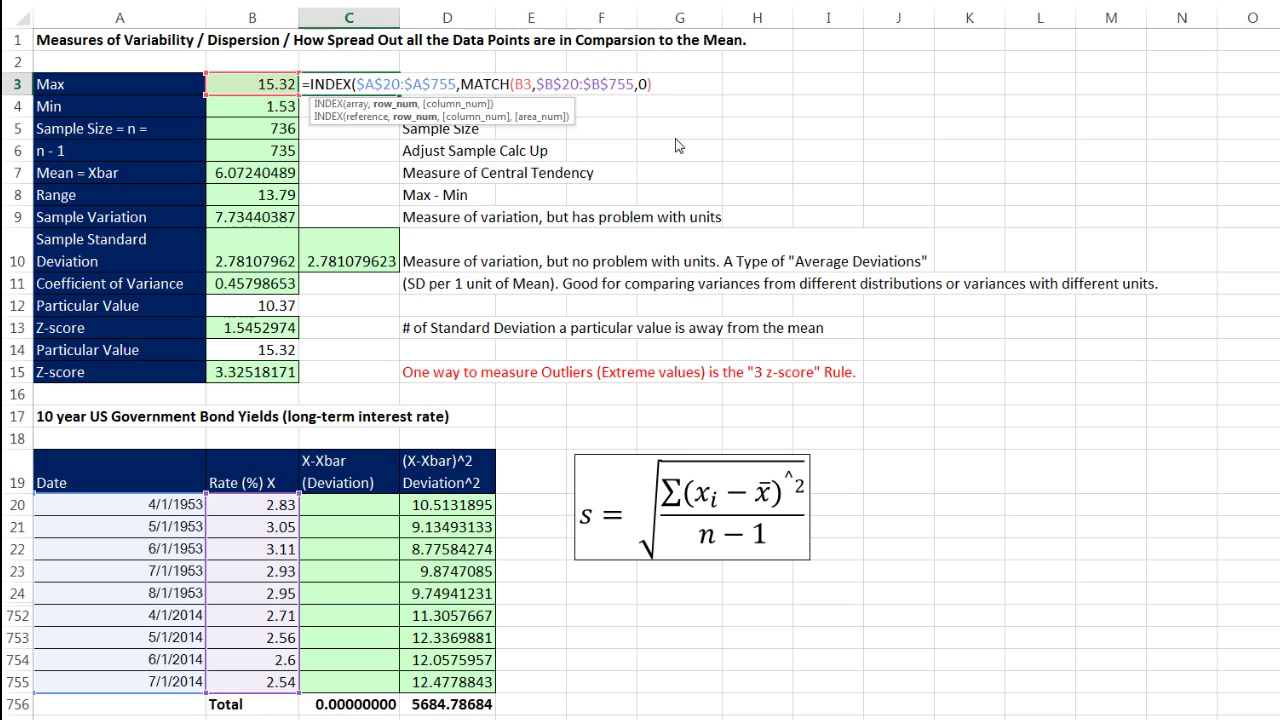
text())
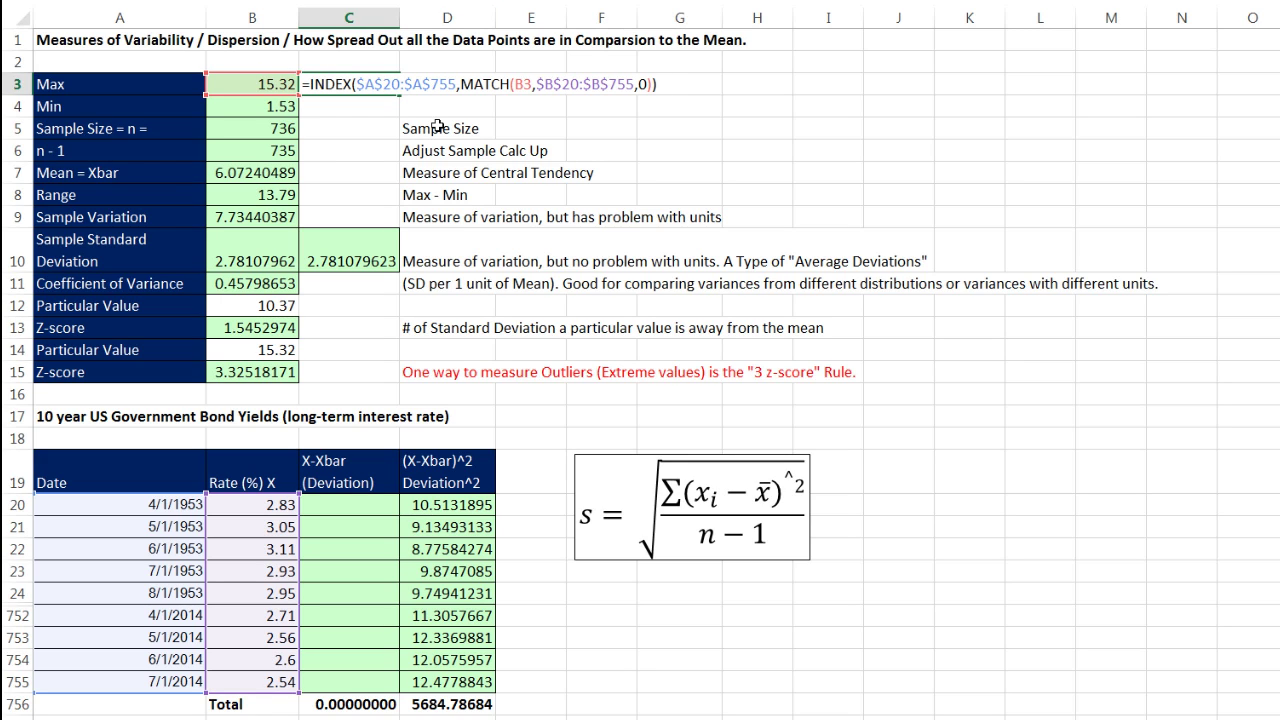
key(Return)
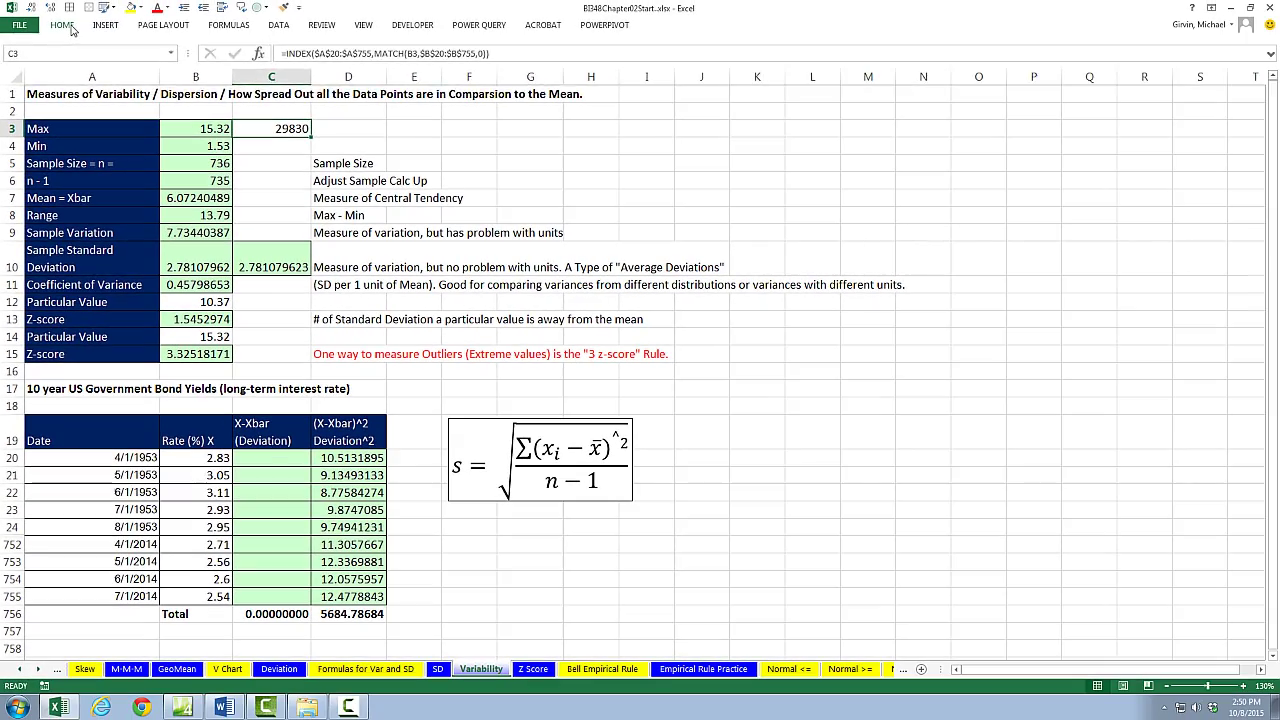
Format C3 as Short Date and copy its lookup formula down to C4 for the minimum yield
click(66, 25)
click(504, 48)
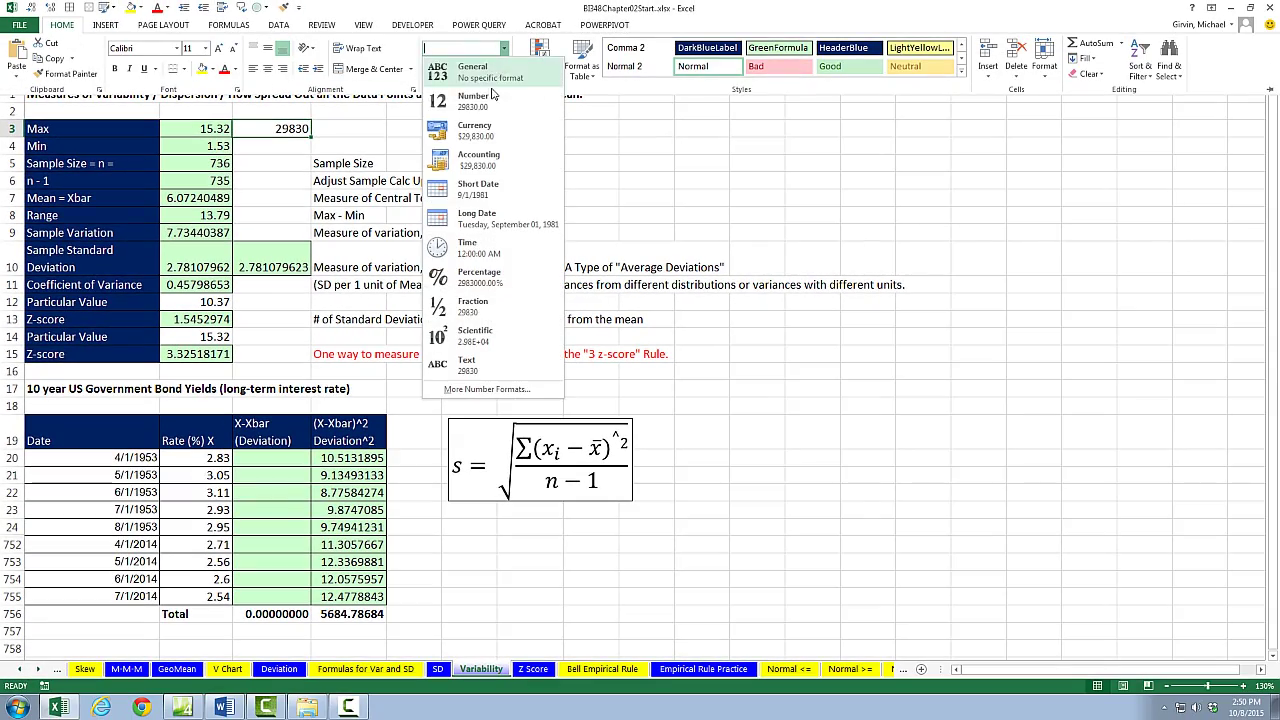
click(478, 189)
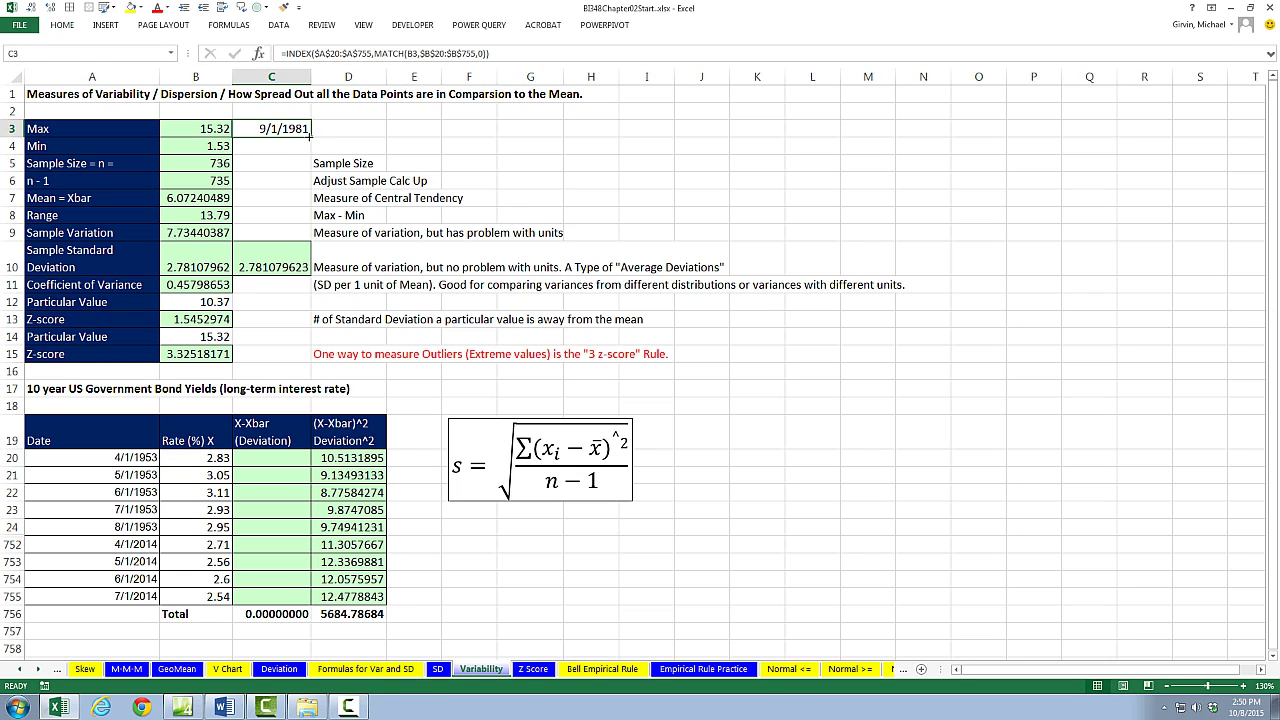
drag(312, 137, 305, 156)
click(299, 142)
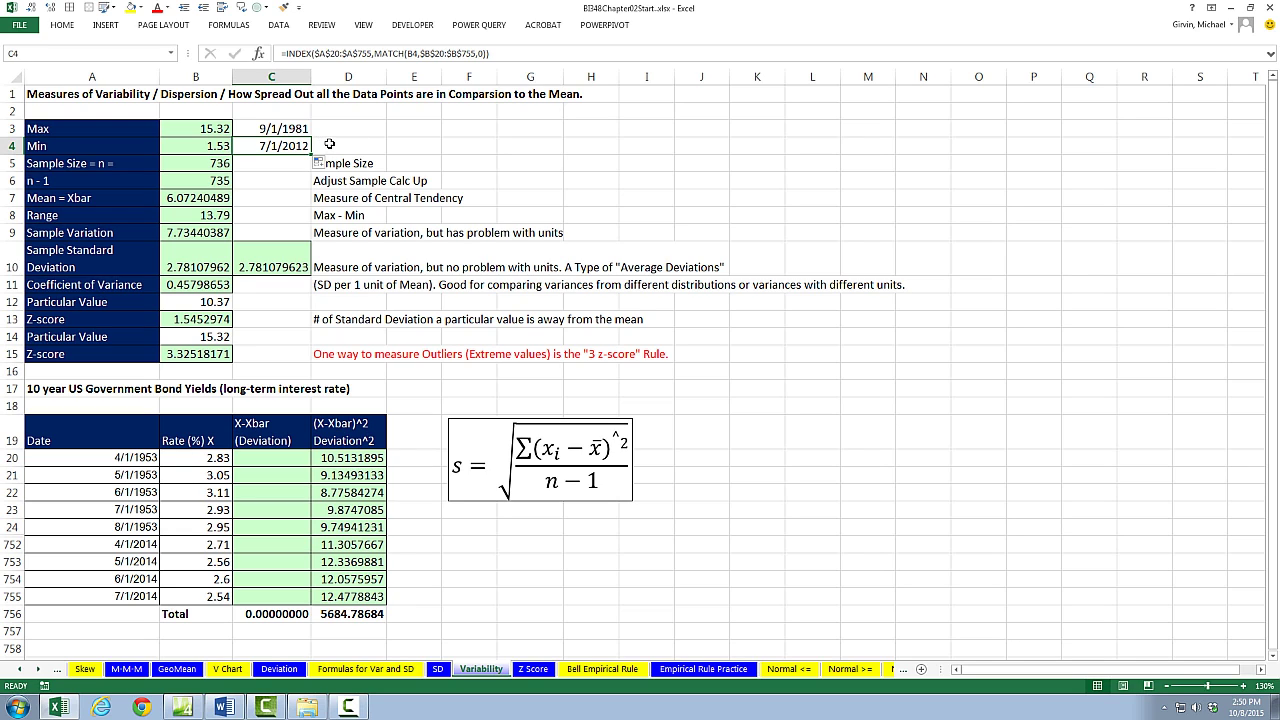
Inspect the INDEX and MATCH formula in C3 without changing it
click(305, 130)
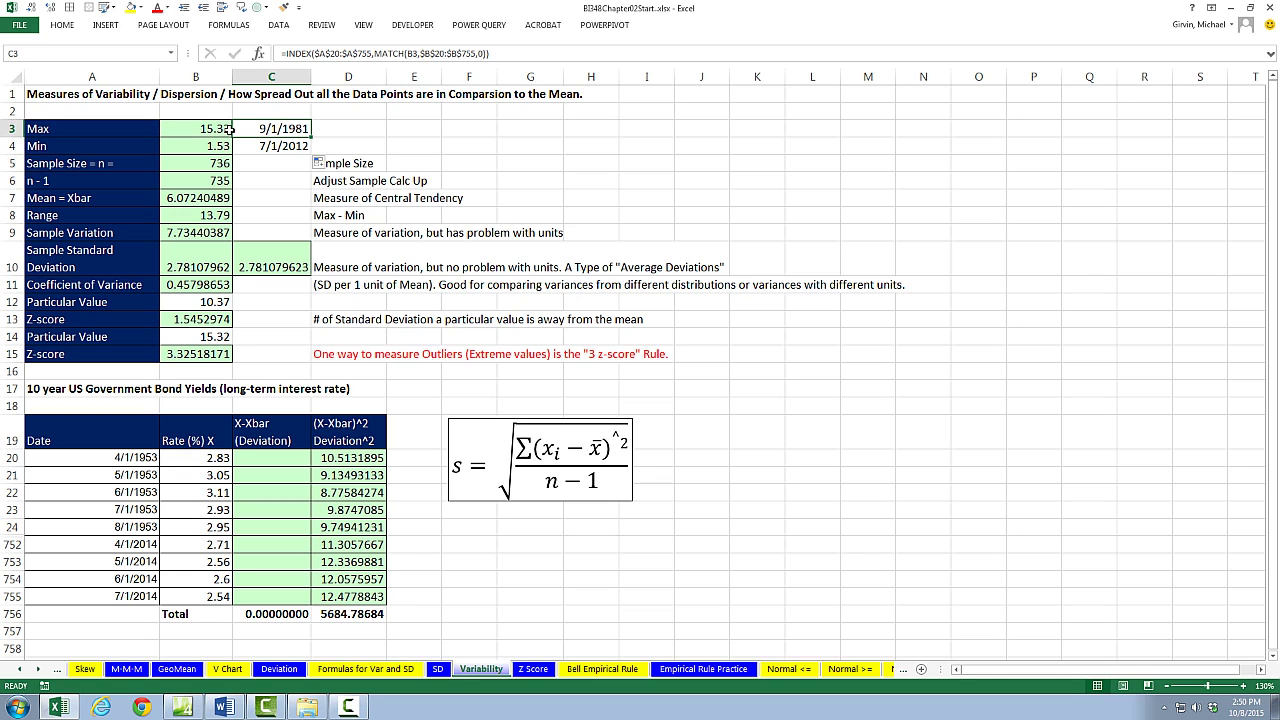
key(F2)
key(Return)
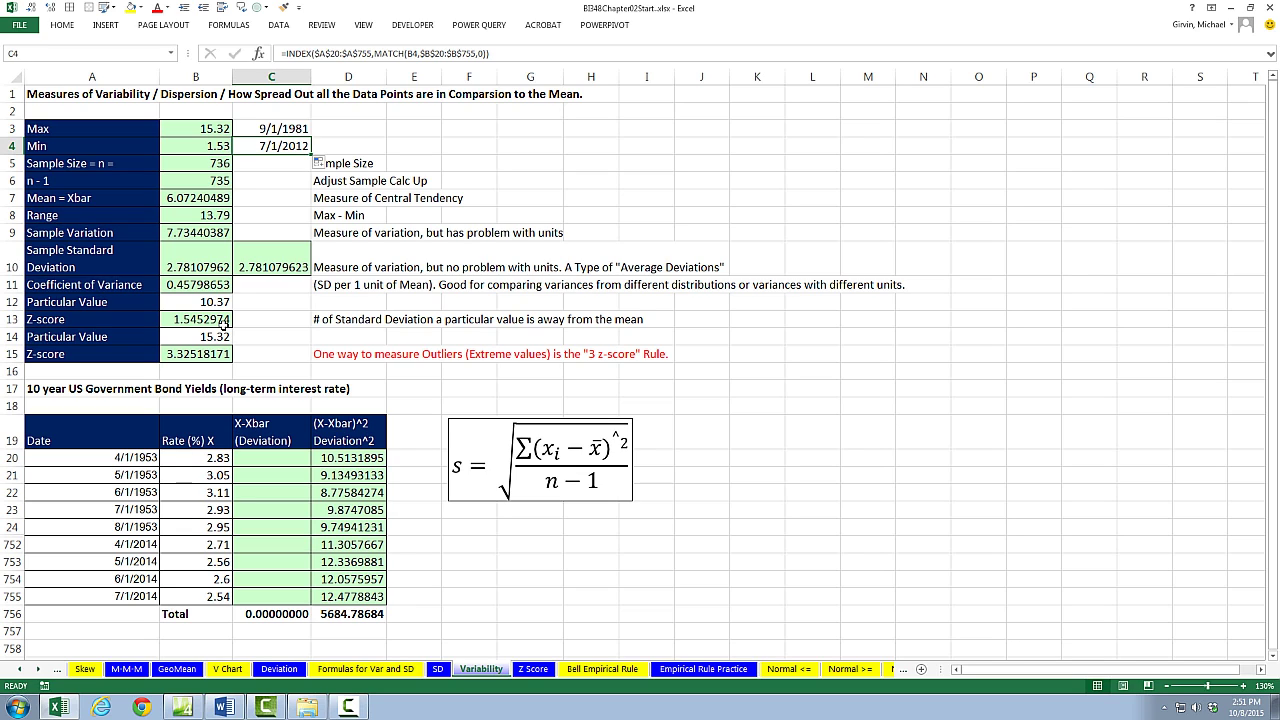
Review the variation and range cells, then compare the two suppliers on the SD and V Chart sheets
click(192, 258)
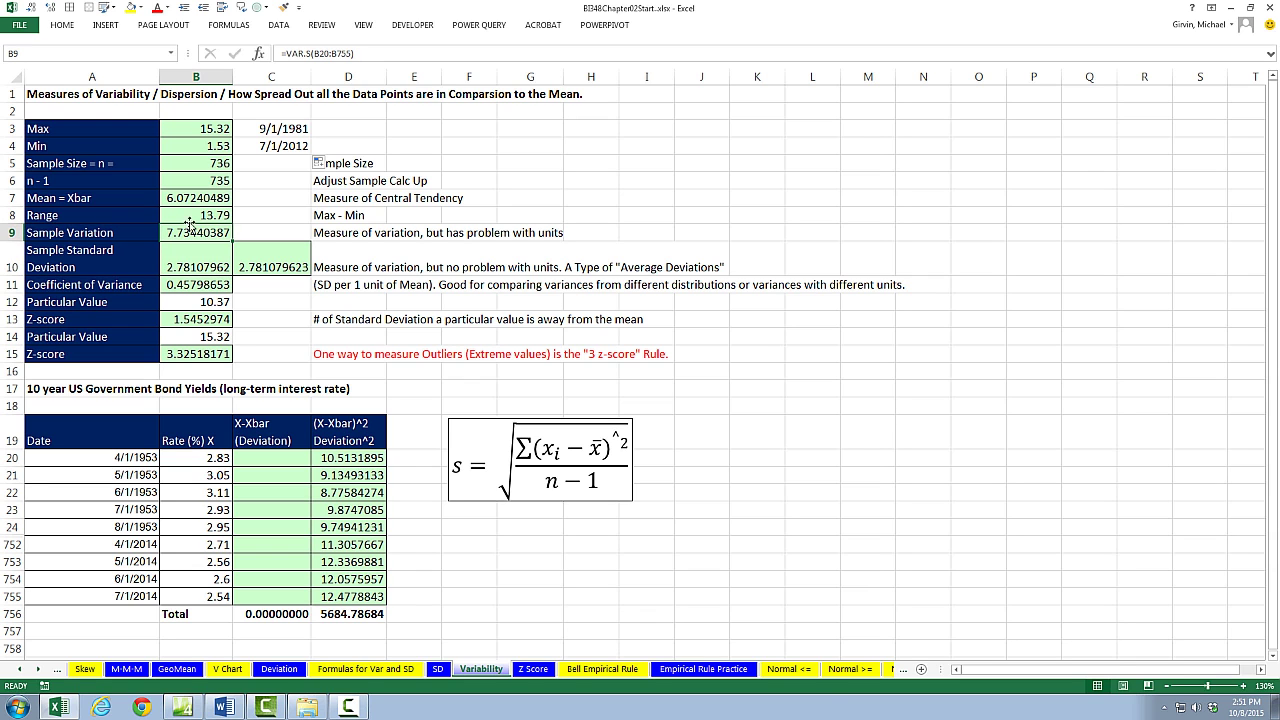
click(200, 215)
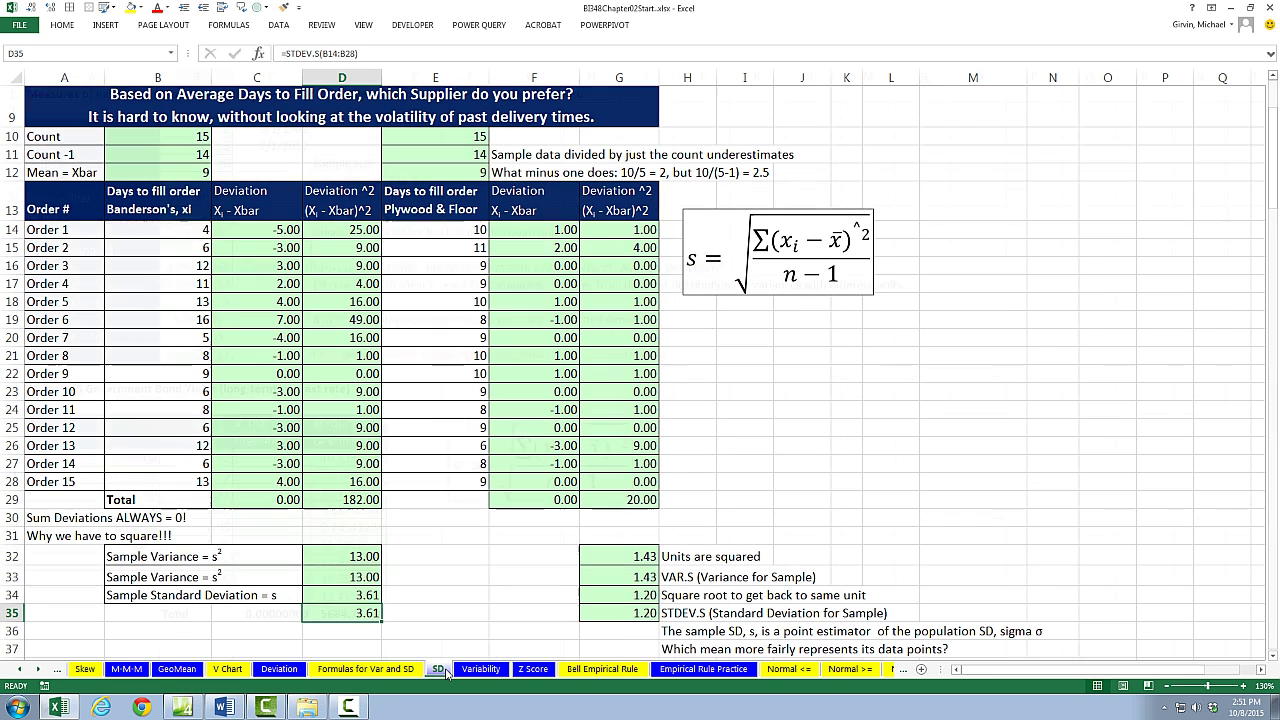
click(438, 669)
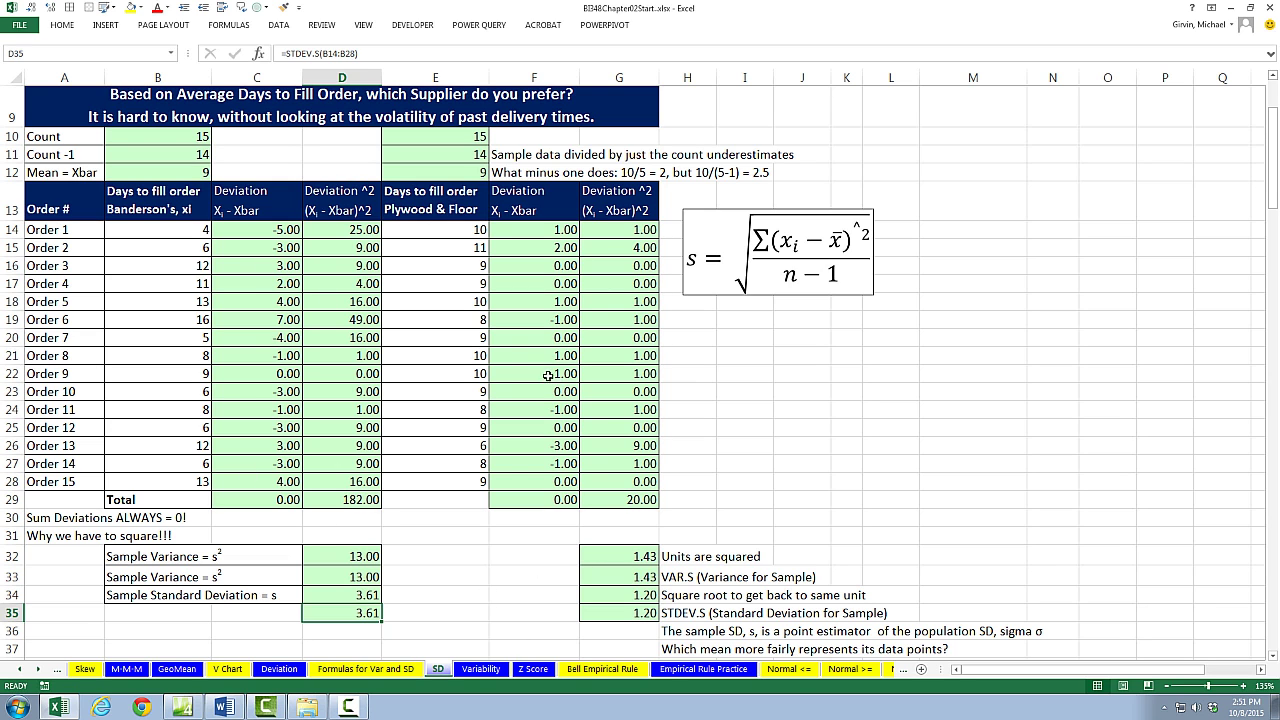
click(228, 669)
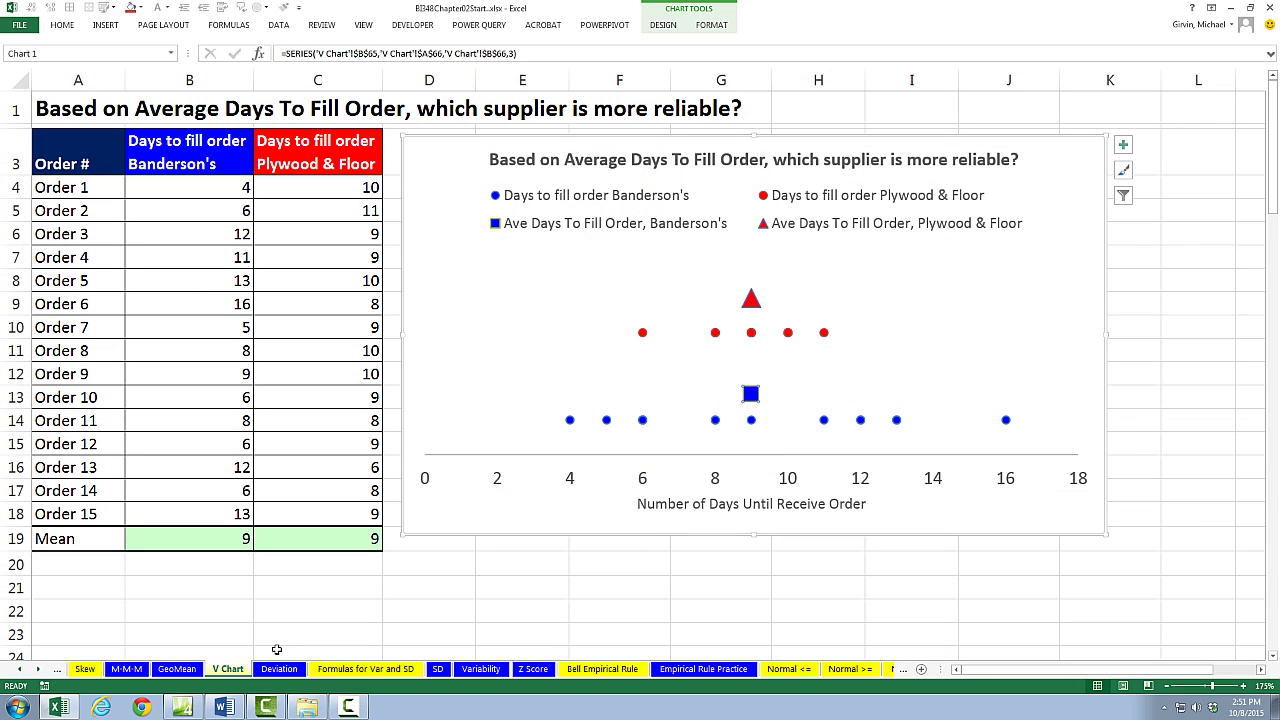